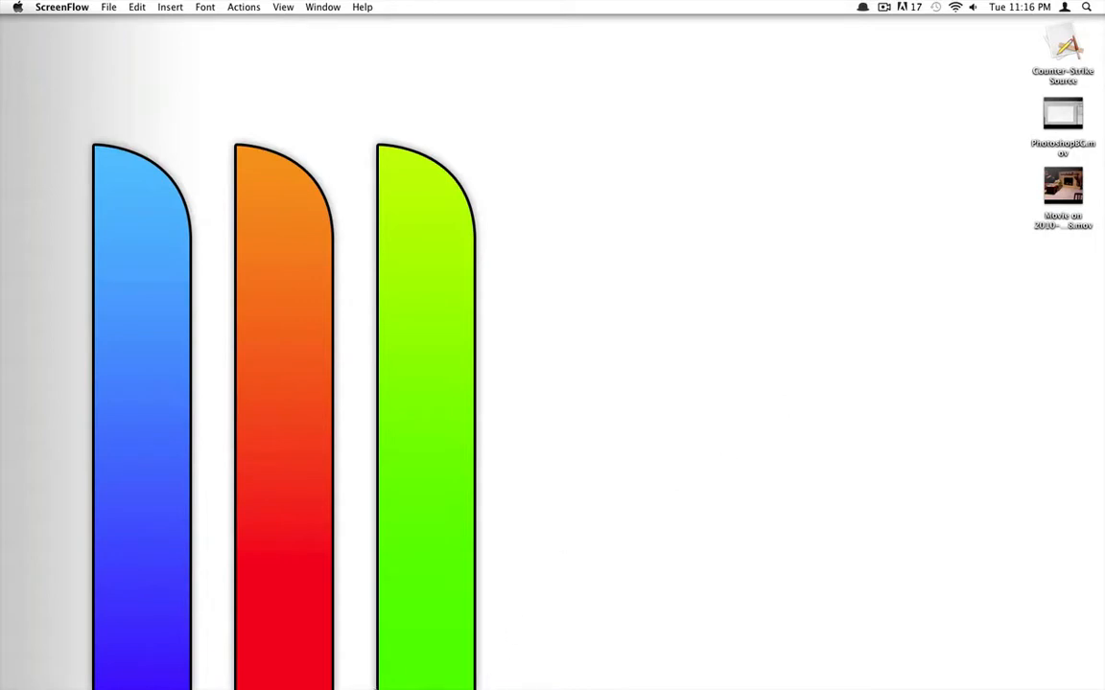
Switch to Chrome, search Google for videocopilot and open the Video Copilot website
mouse_move(345, 683)
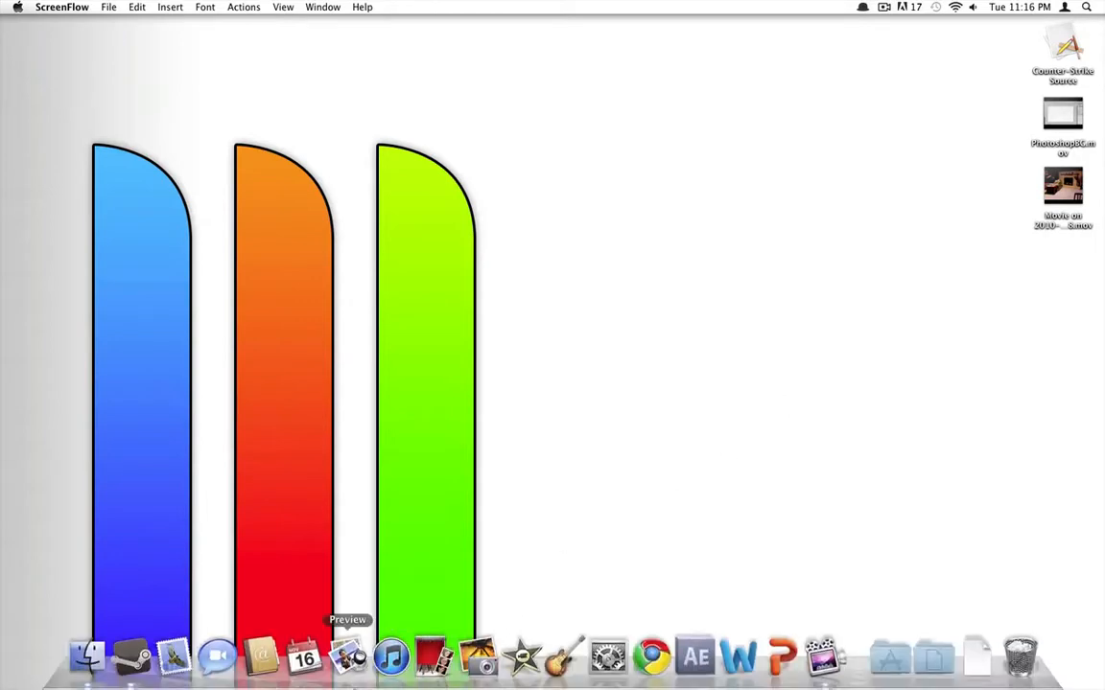
left_click(651, 659)
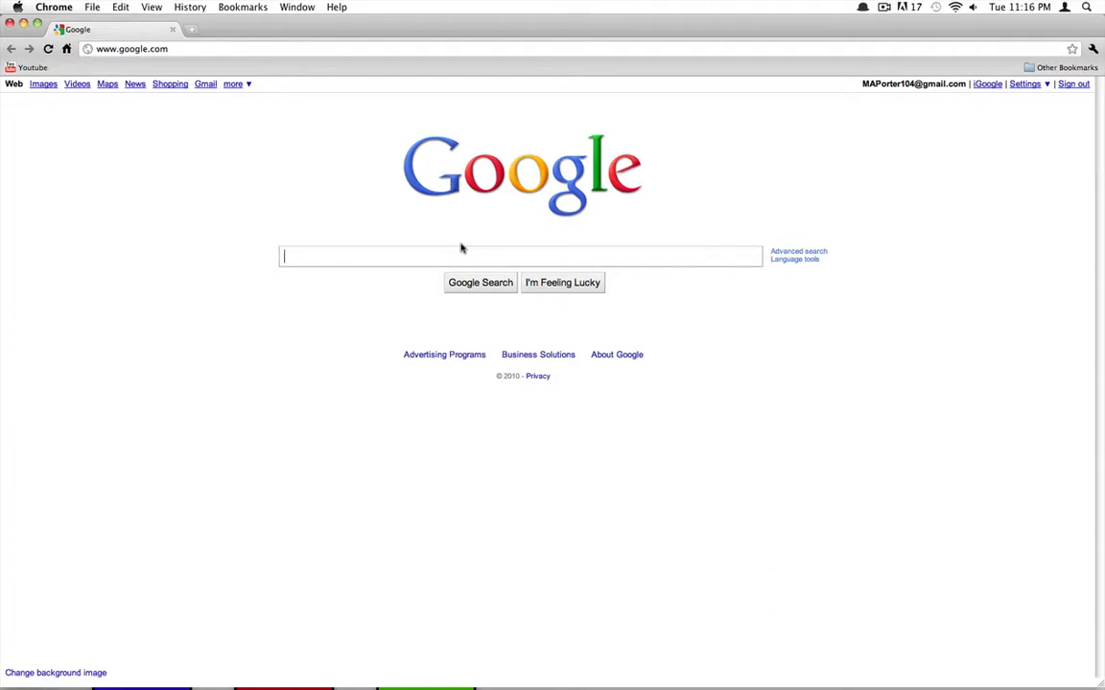
type("video")
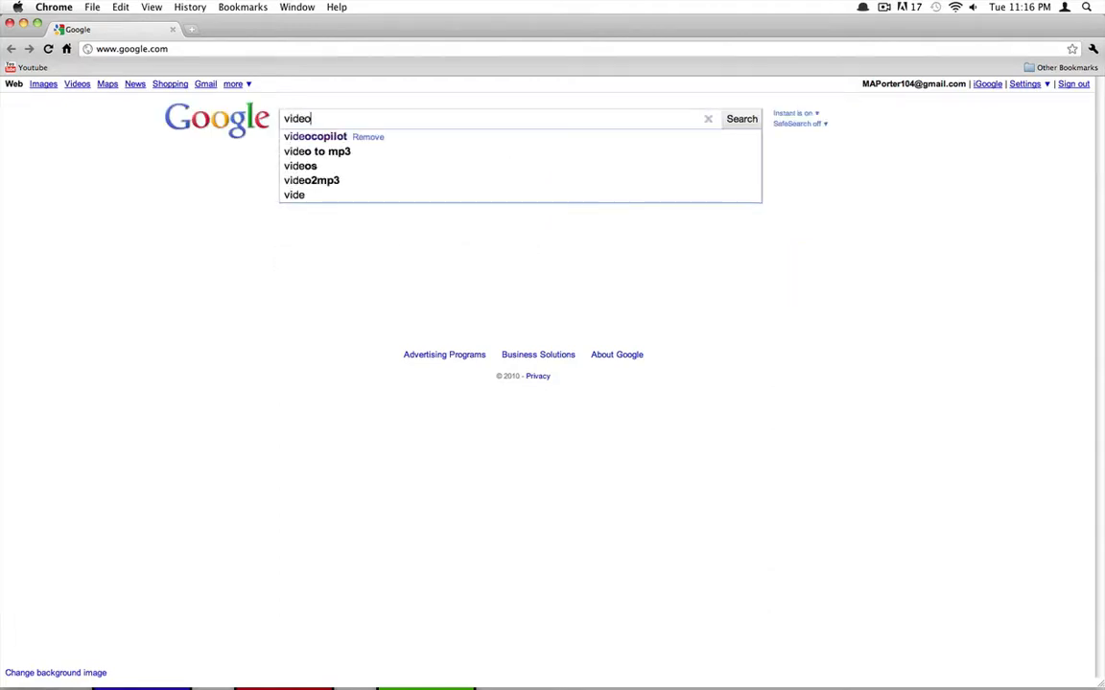
key("Return")
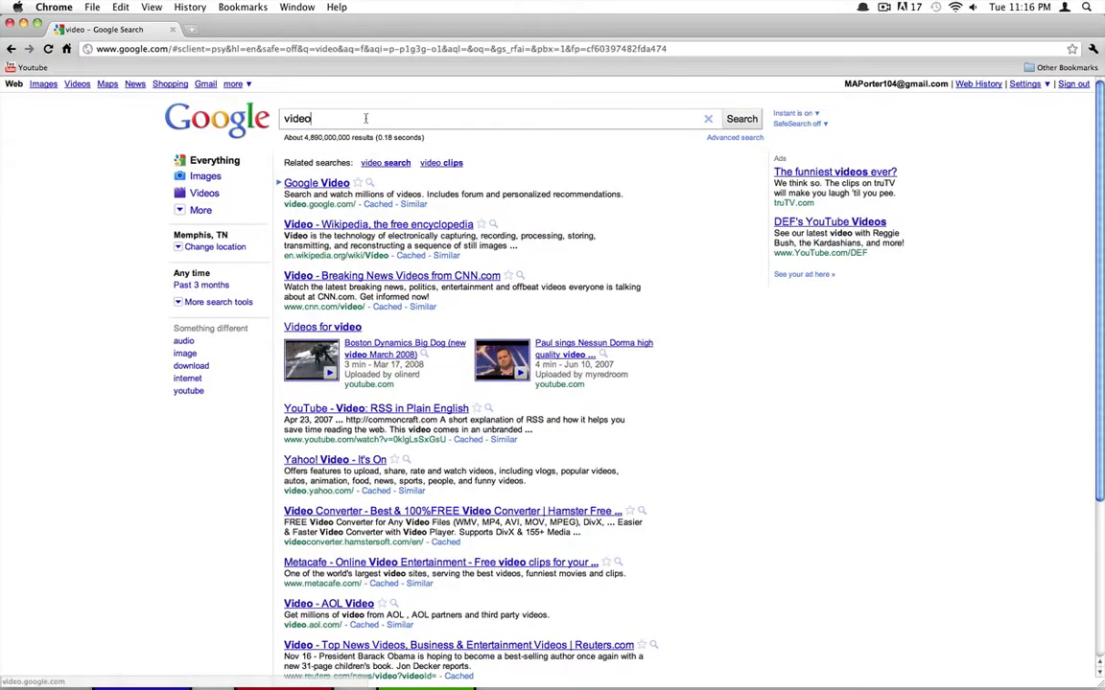
type("c")
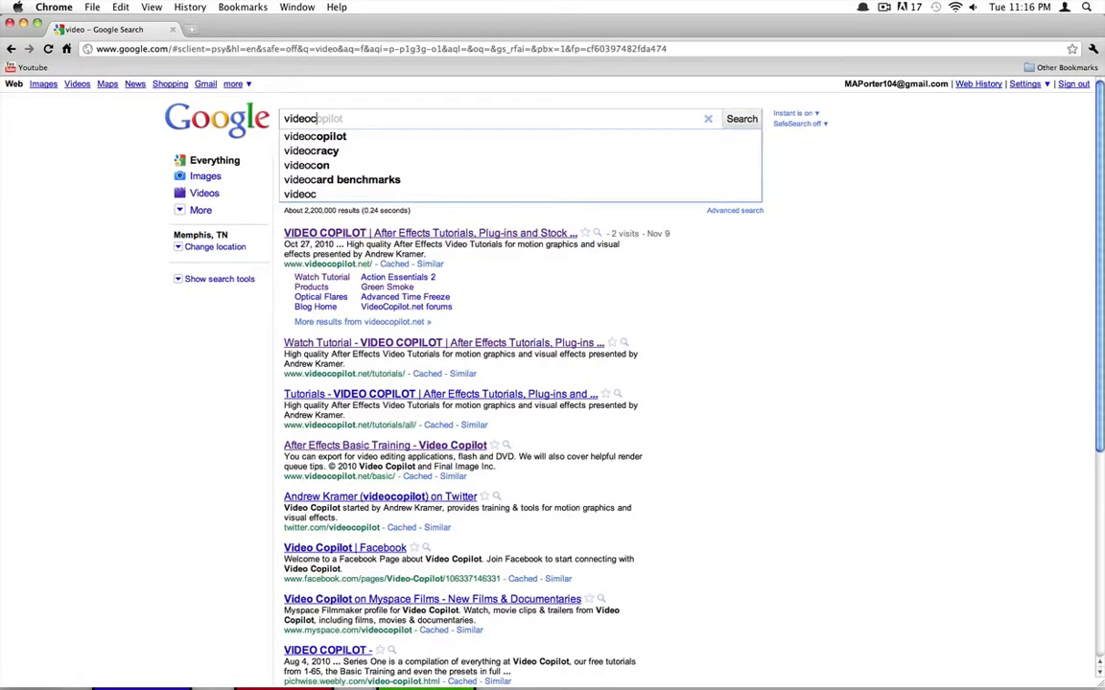
key("Tab")
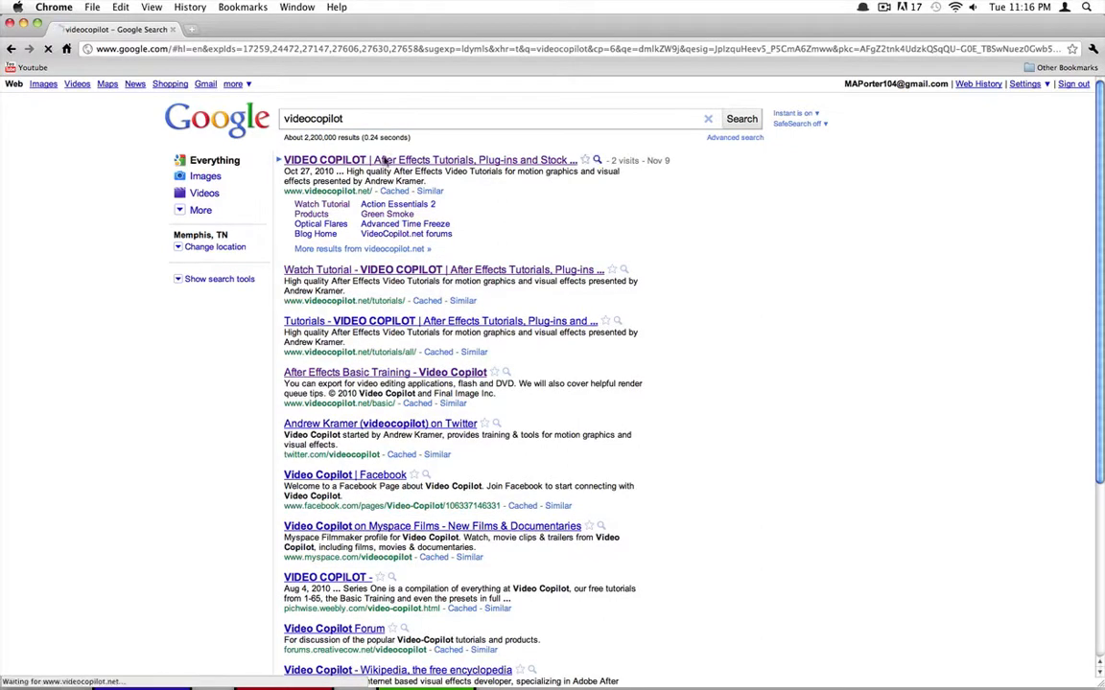
left_click(434, 161)
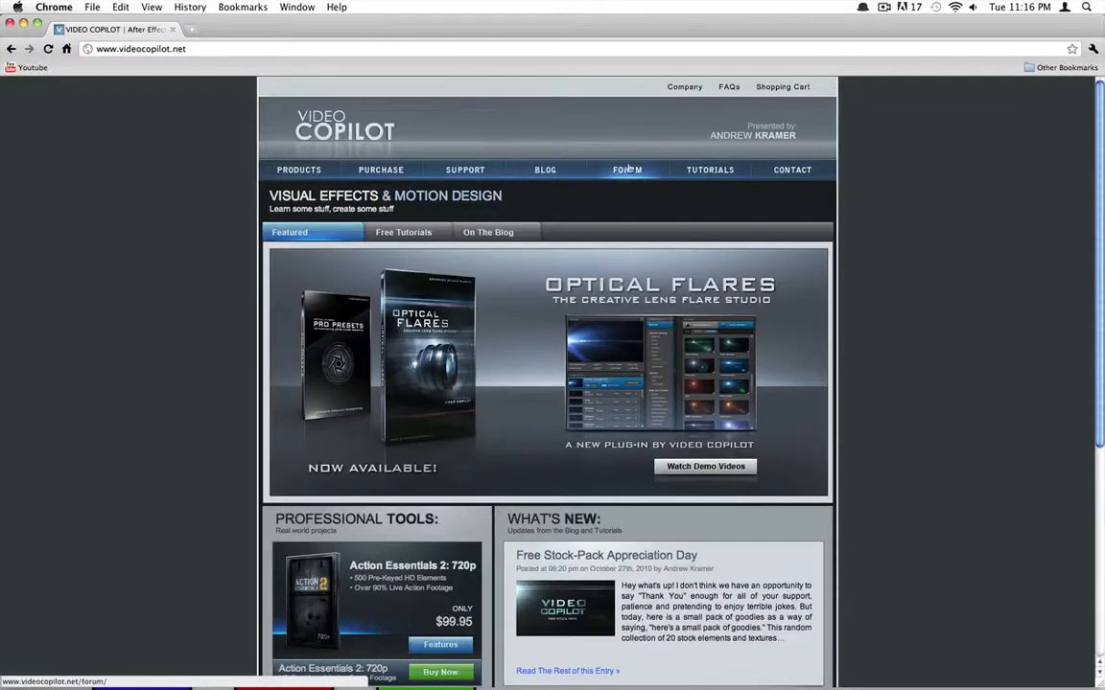
Open the Sure Target 2 page from the site's After Effects presets and download its project
left_click(709, 170)
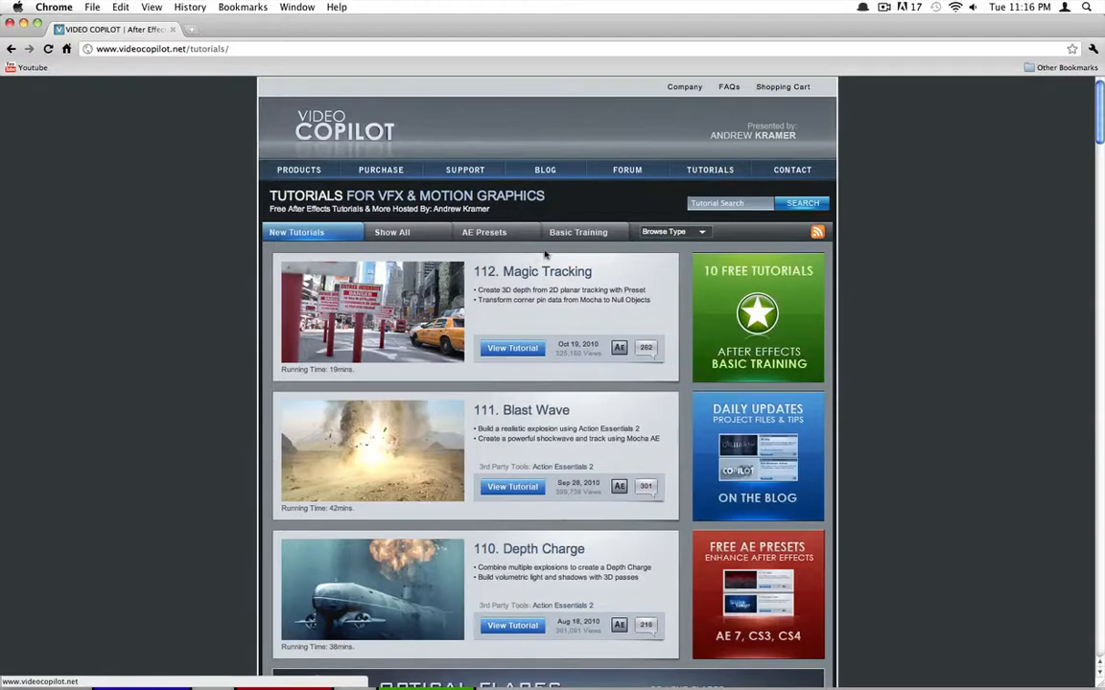
left_click(470, 232)
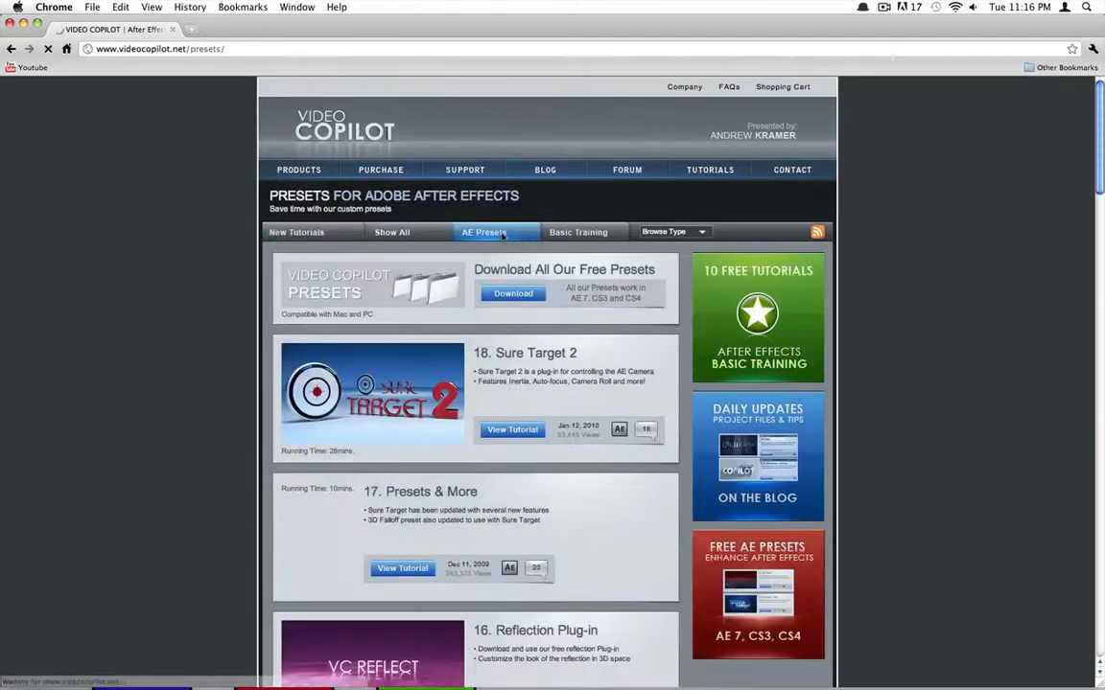
scroll(658, 327, "down", 1)
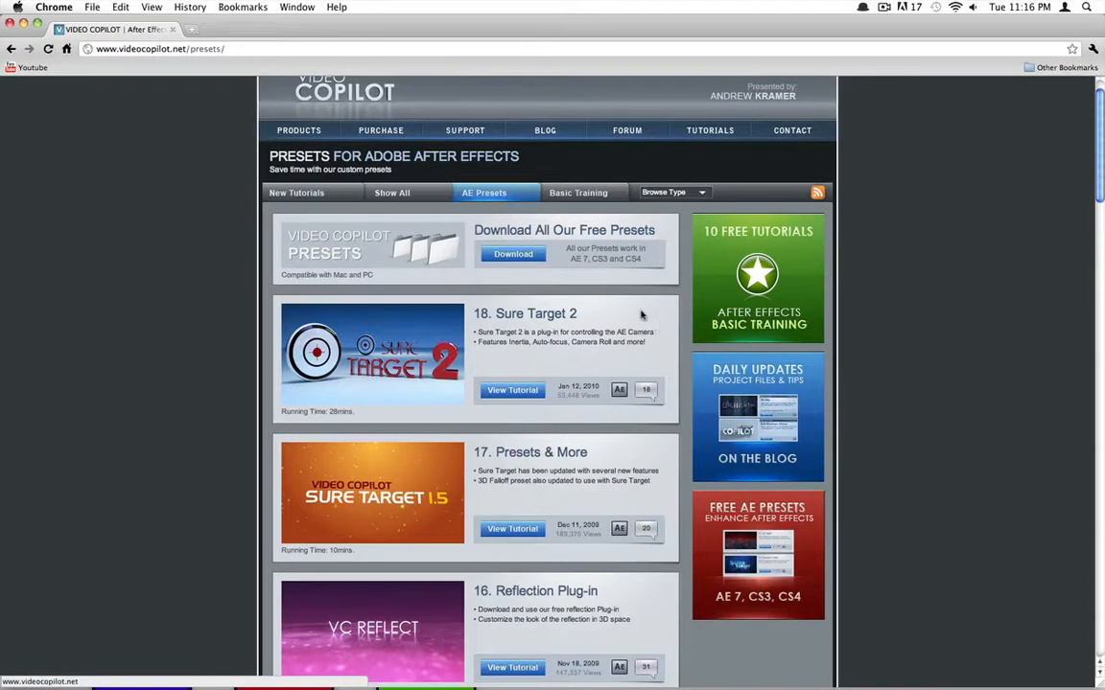
left_click(526, 318)
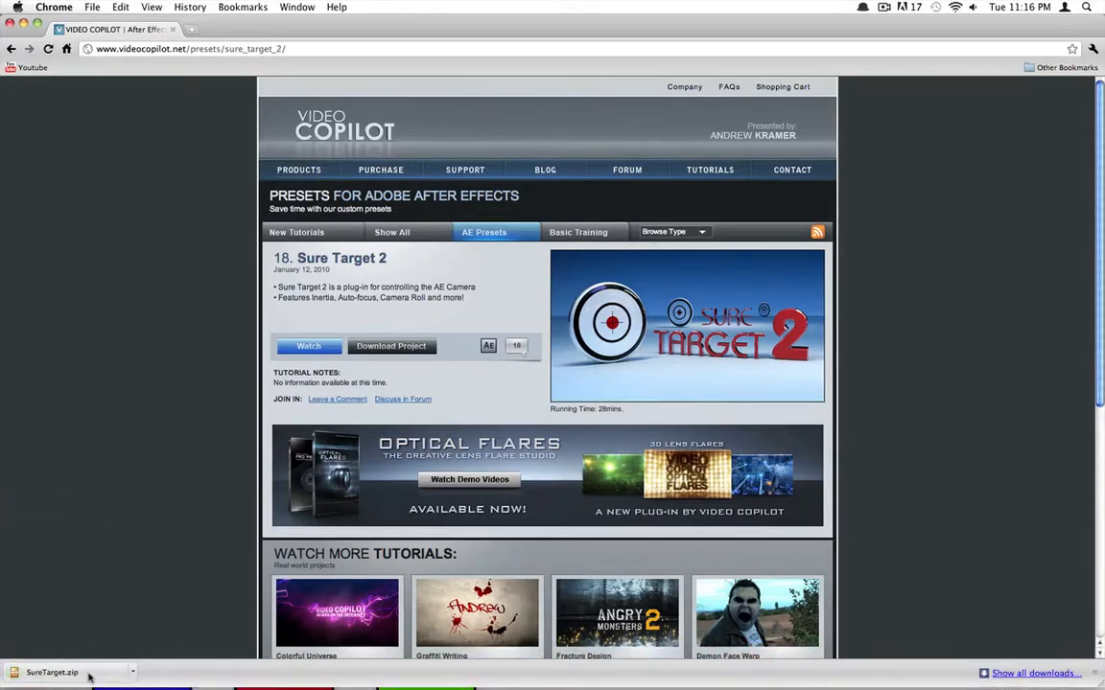
Extract the downloaded SureTarget.zip with The Unarchiver 2 and clear the browser and Software Update windows off the desktop
left_click(91, 673)
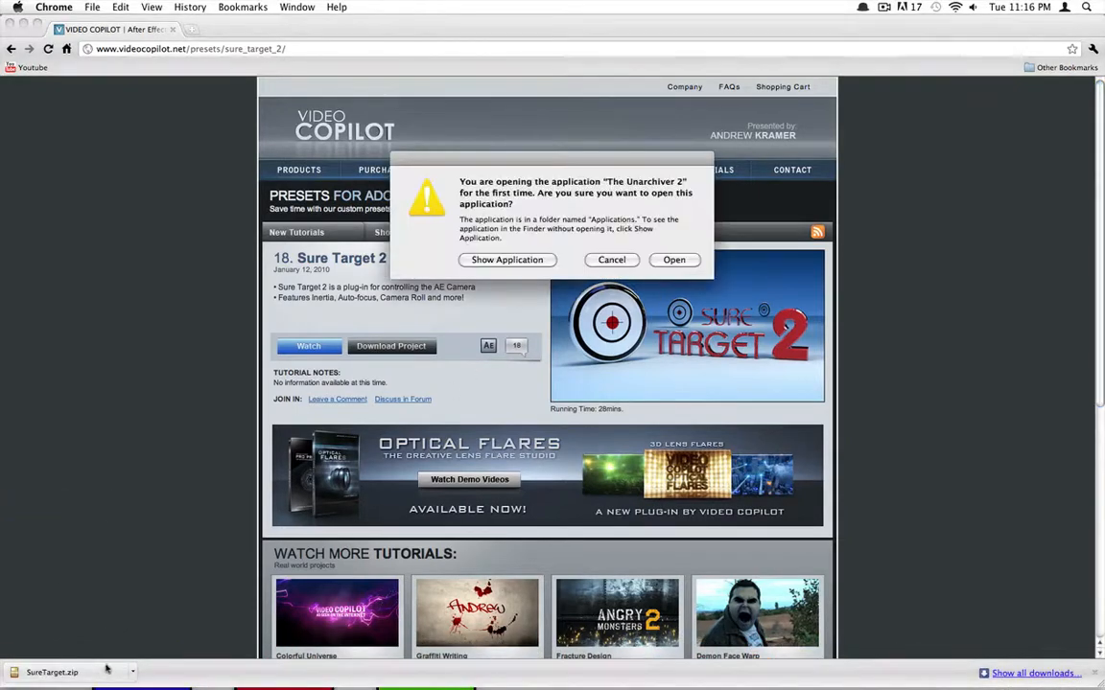
left_click(674, 260)
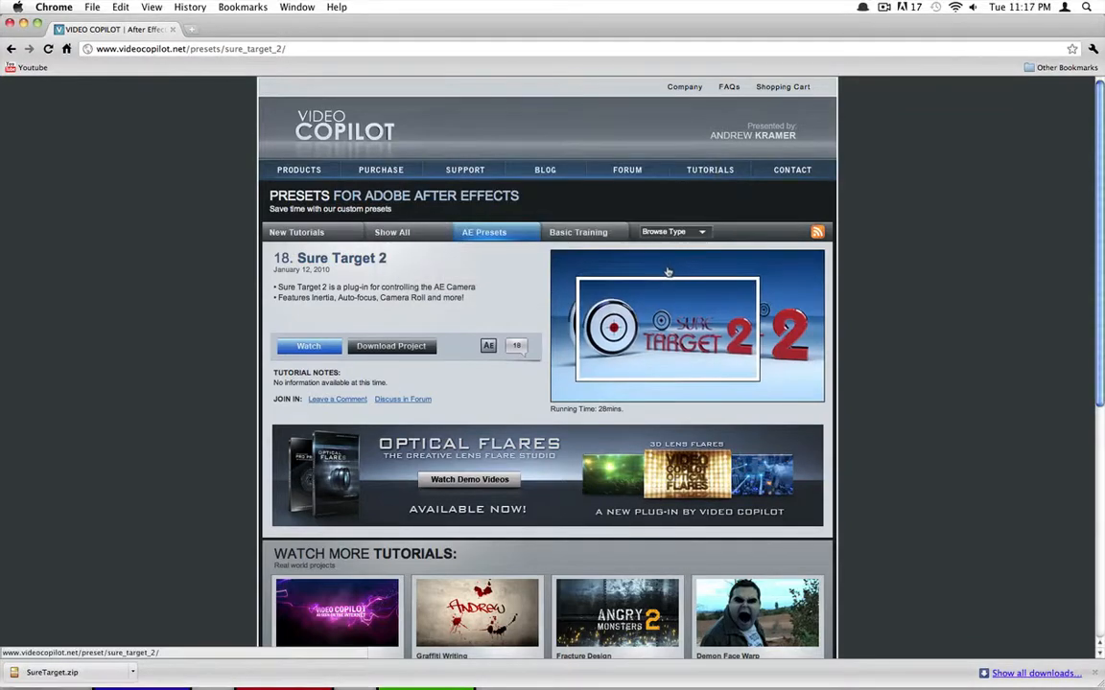
left_click(23, 26)
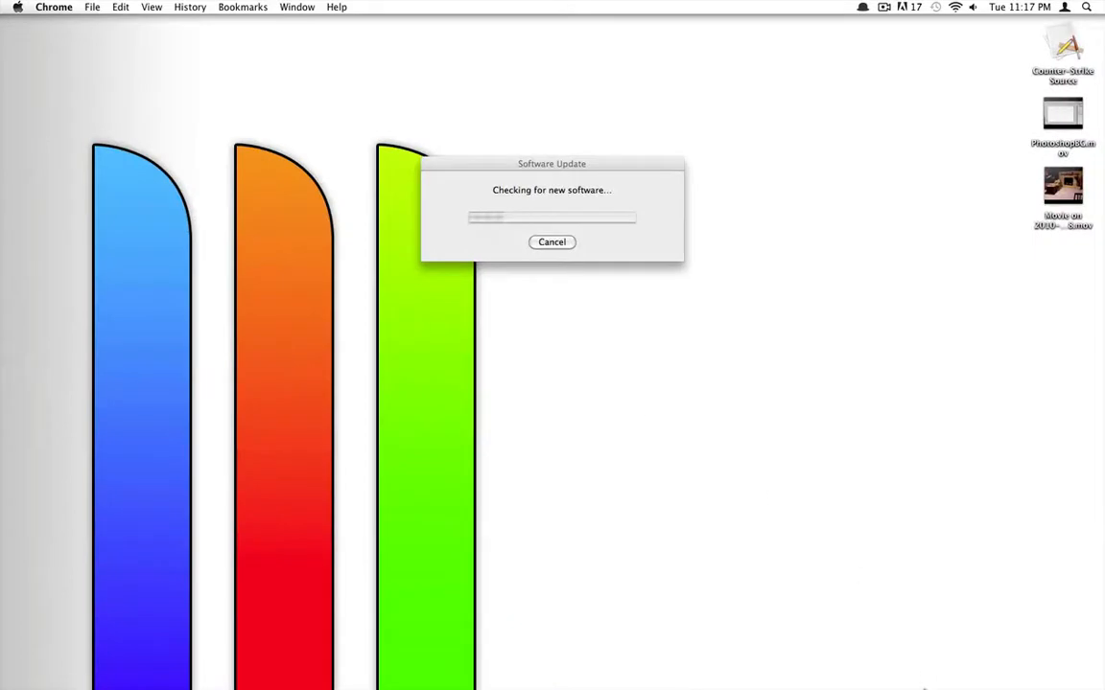
left_click(579, 165)
left_click(552, 242)
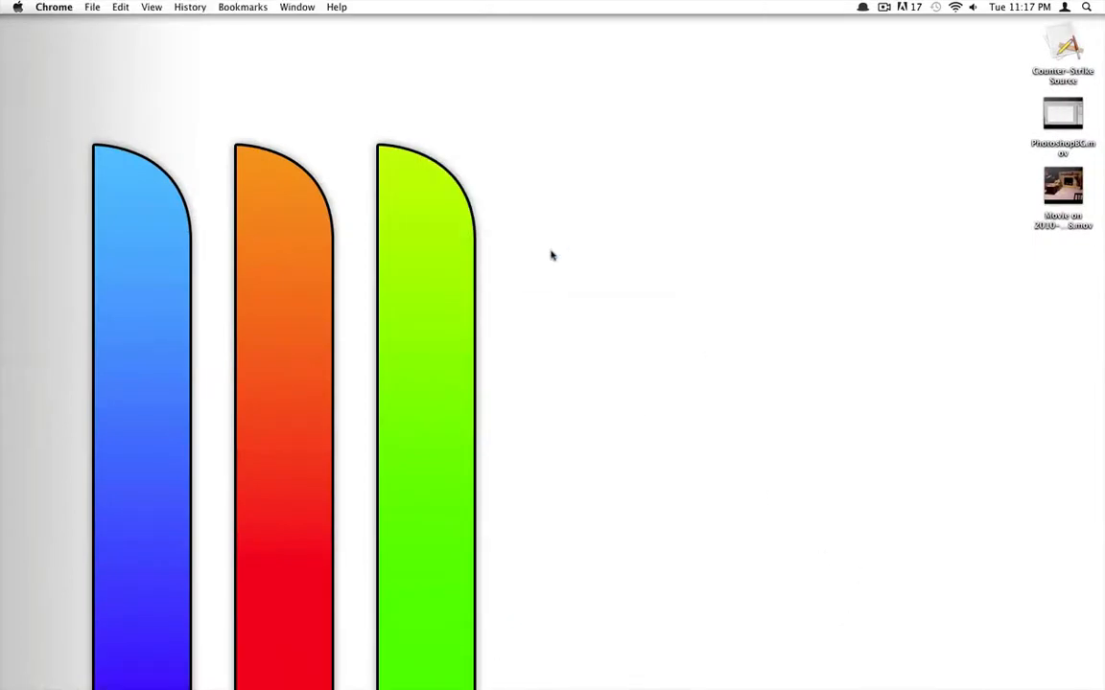
In Finder, open the Mac 64-bit folder inside Downloads > Sure Target and select SureTarget.plugin
left_click(67, 662)
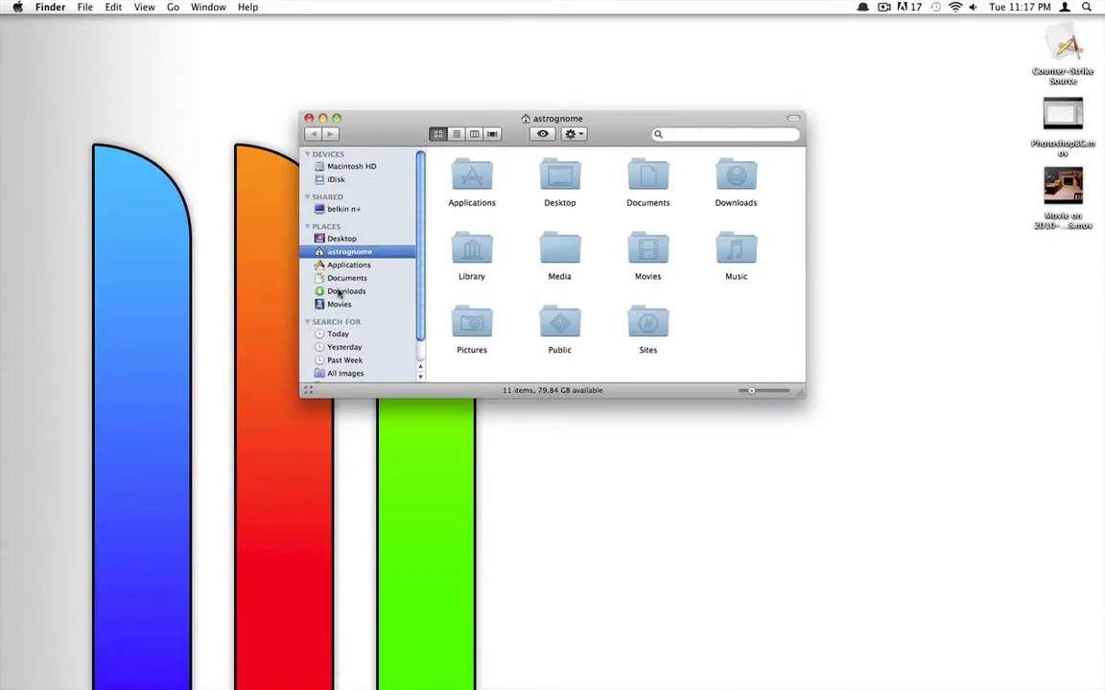
left_click(337, 292)
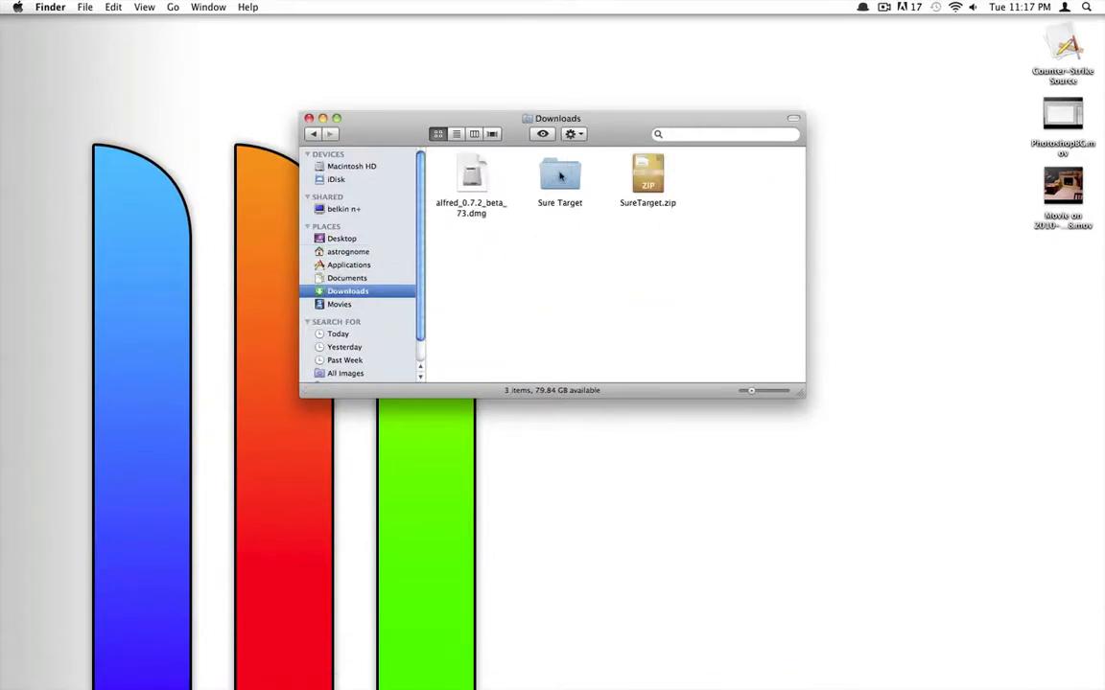
double_click(560, 175)
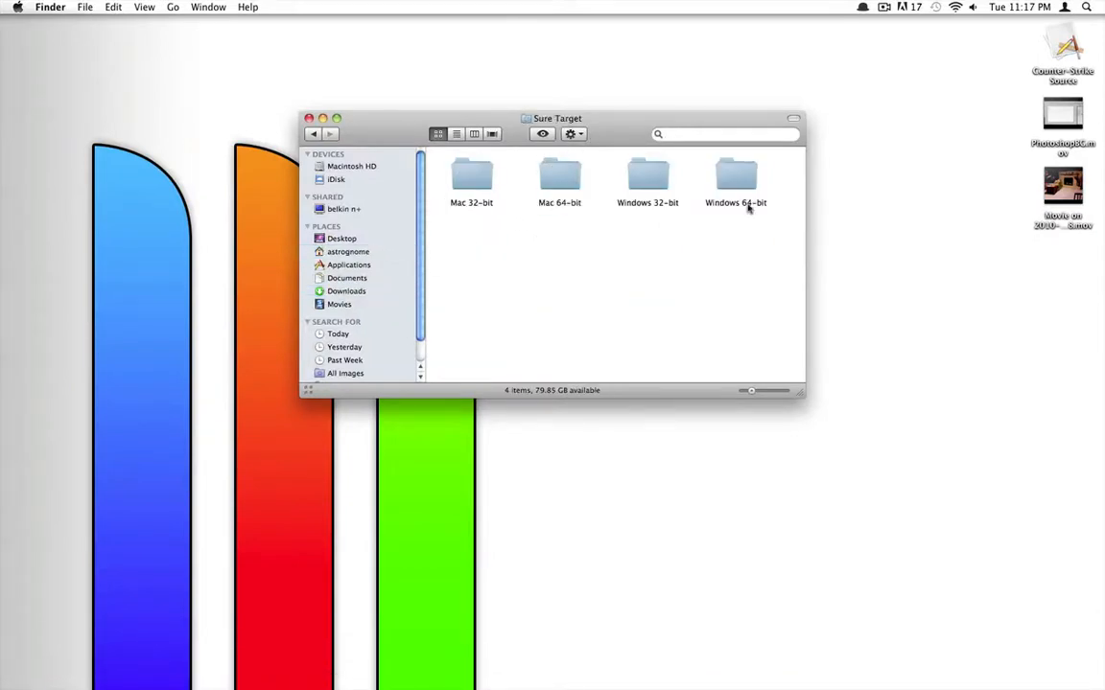
left_click(562, 179)
double_click(562, 179)
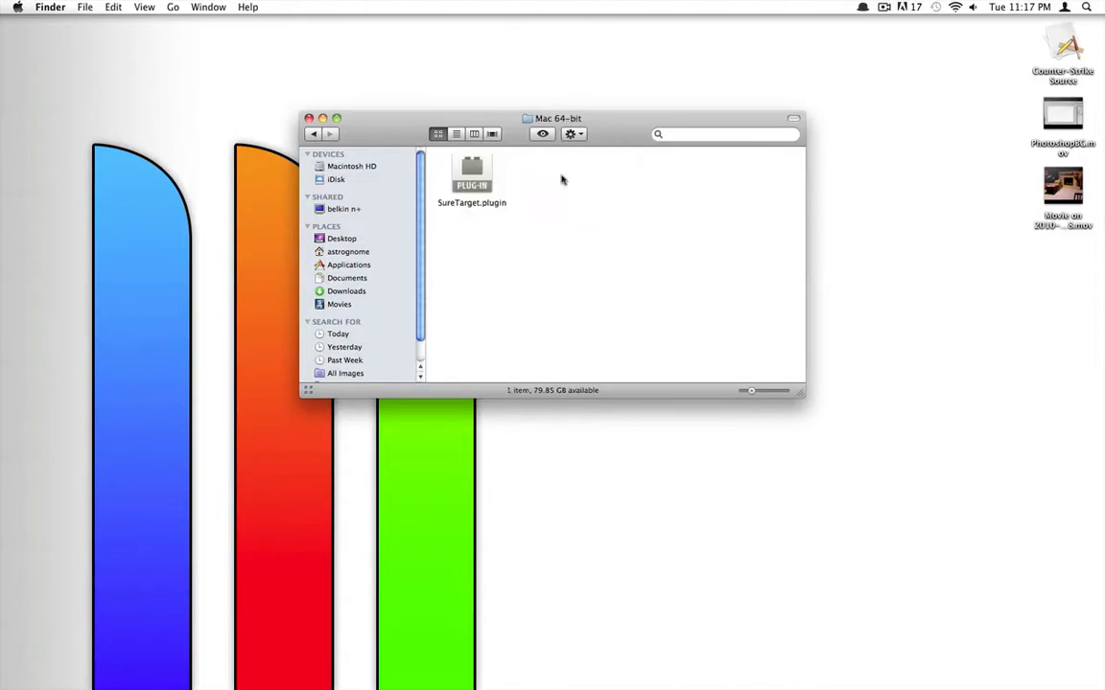
left_click(480, 184)
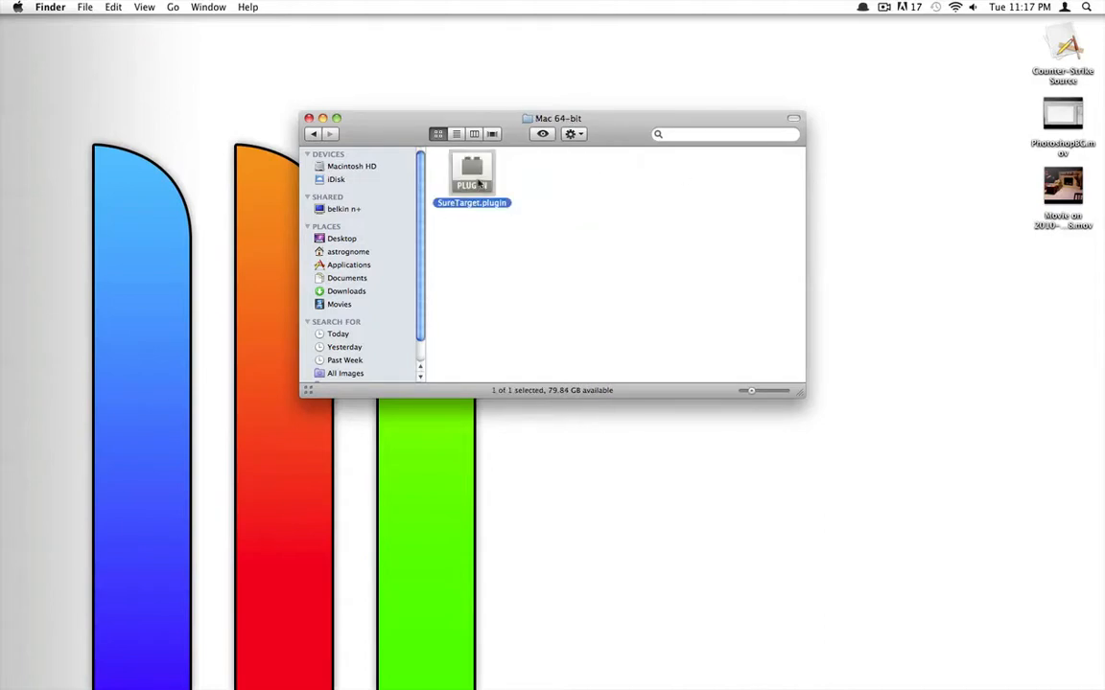
Find the Adobe After Effects CS5 folder among the applications and open it in a separate Finder window
mouse_move(797, 676)
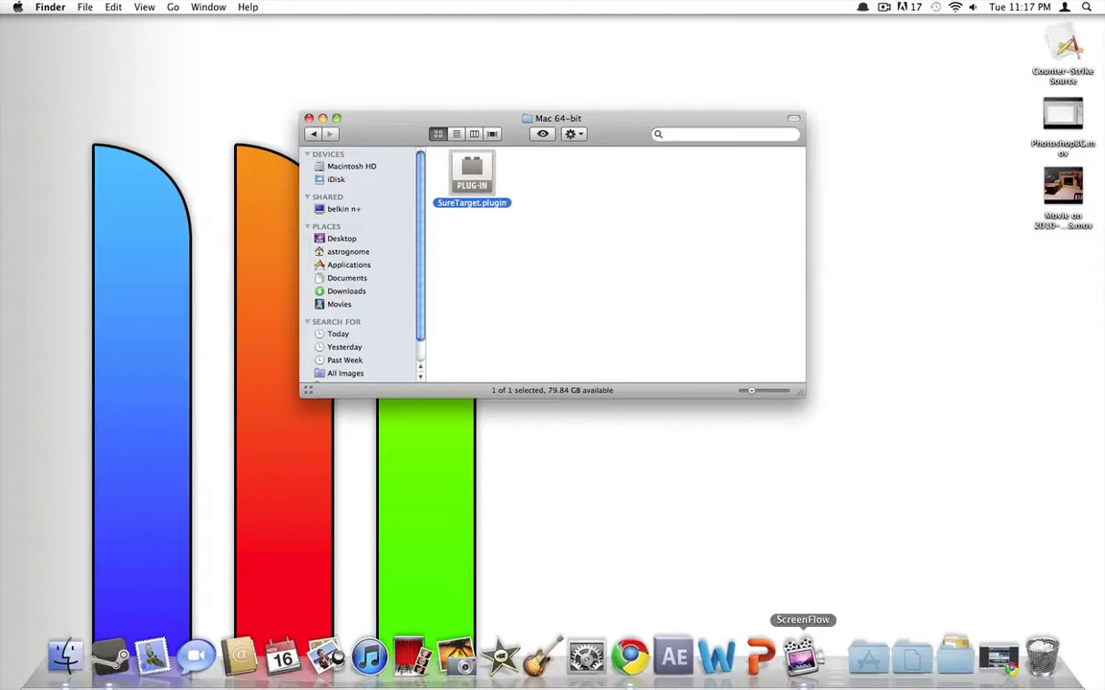
left_click(868, 657)
scroll(842, 431, "down", 2)
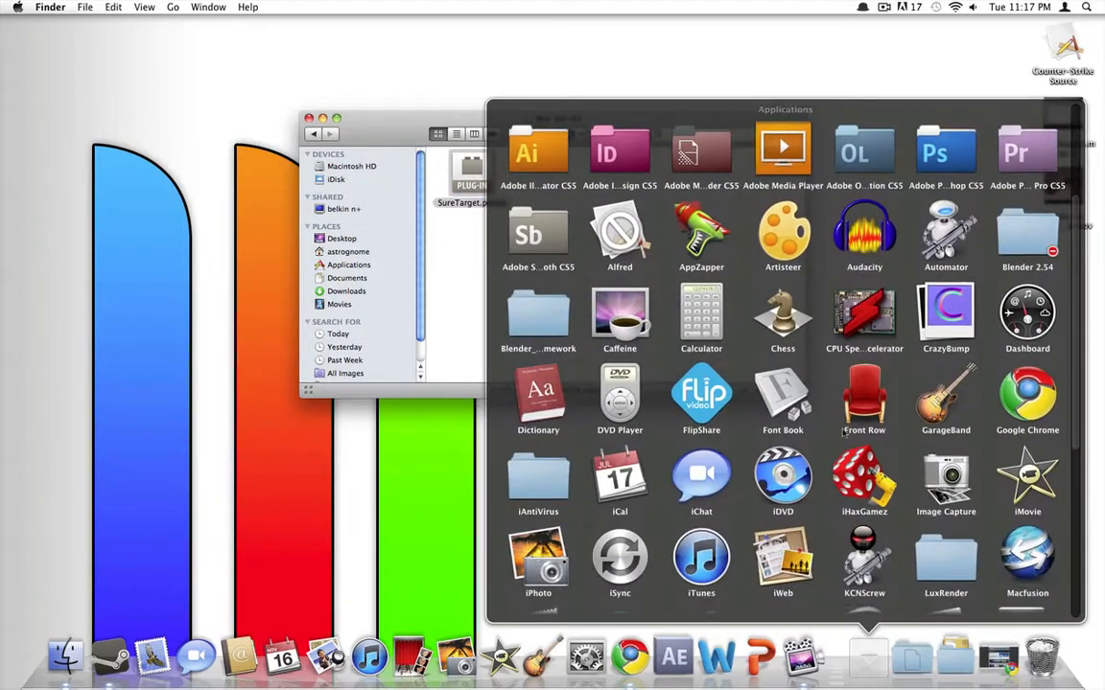
scroll(843, 433, "down", 2)
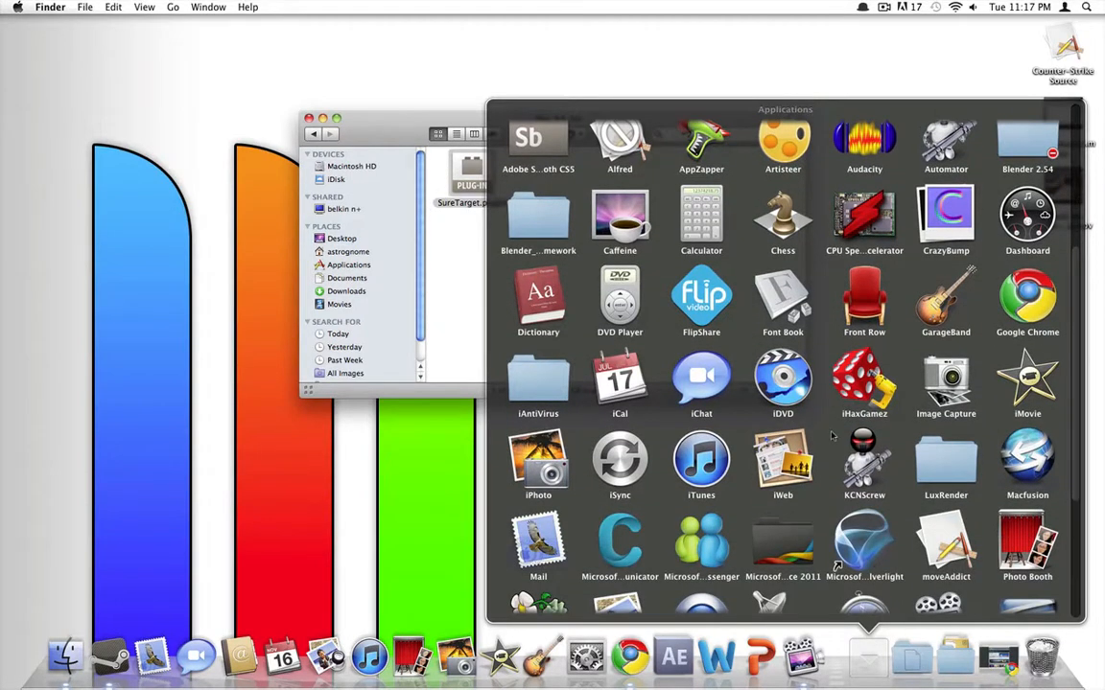
scroll(566, 332, "down", 5)
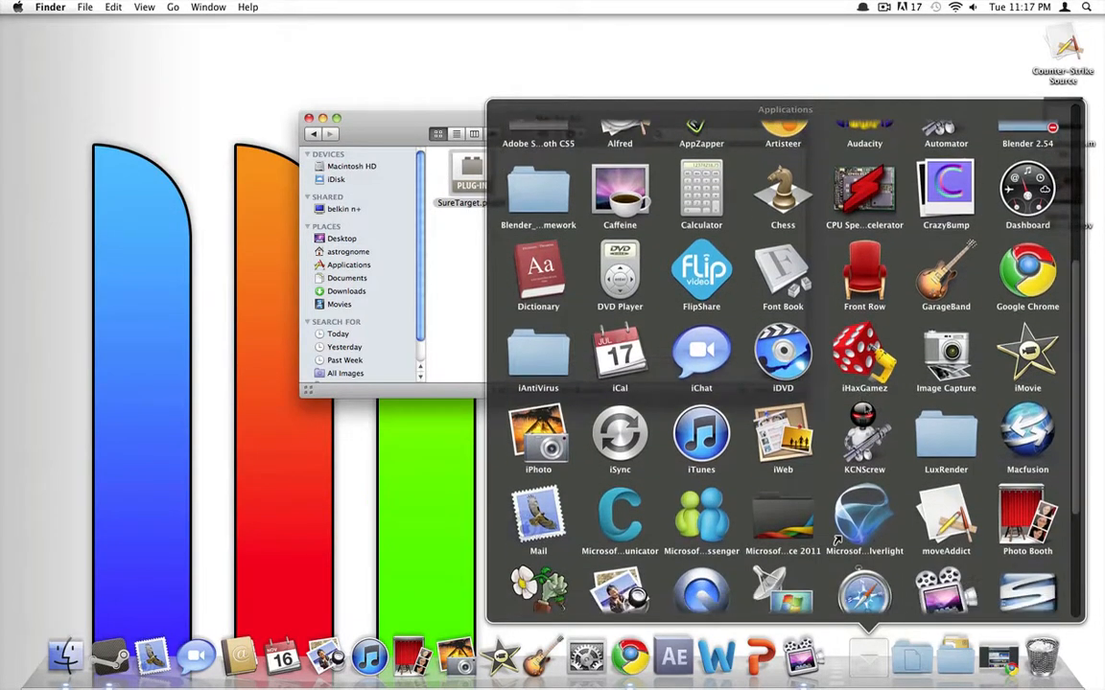
scroll(701, 493, "up", 8)
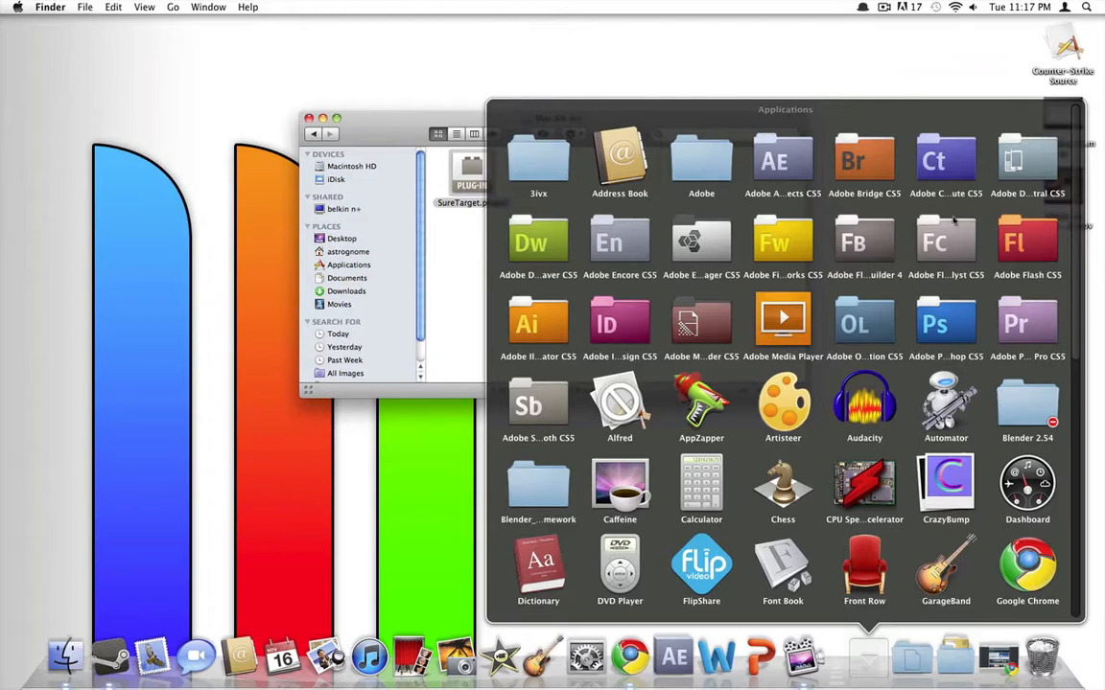
left_click(794, 188)
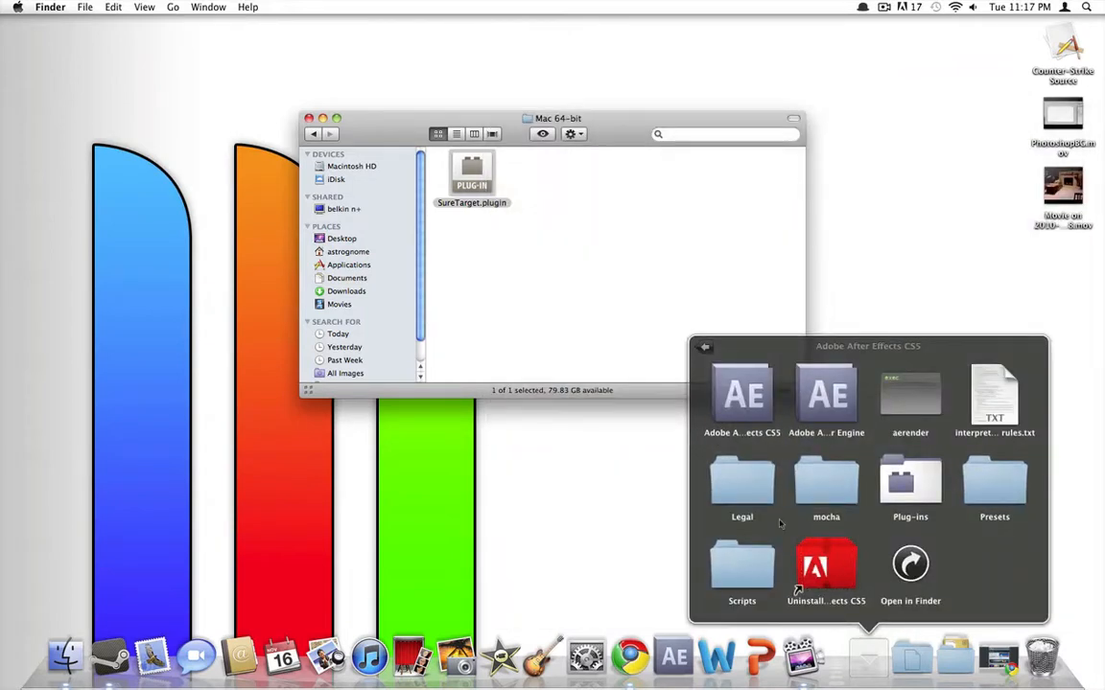
left_click(908, 567)
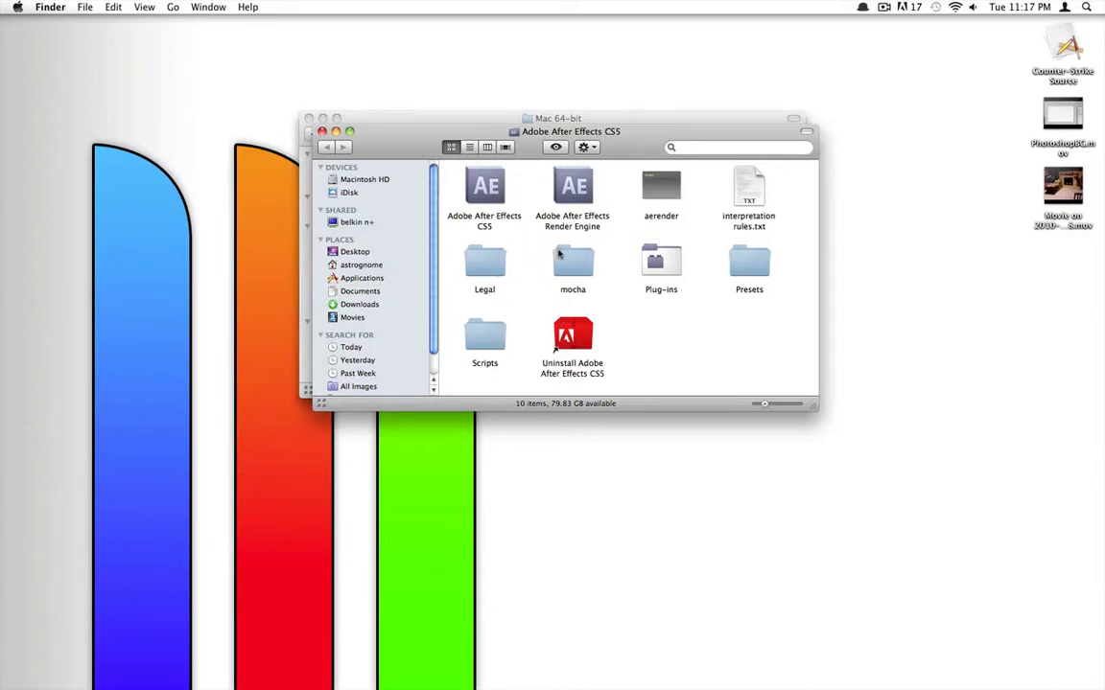
Try to move SureTarget.plugin into the Effects folder inside Plug-ins, decline replacing the same-named file, and close the Finder windows
double_click(662, 262)
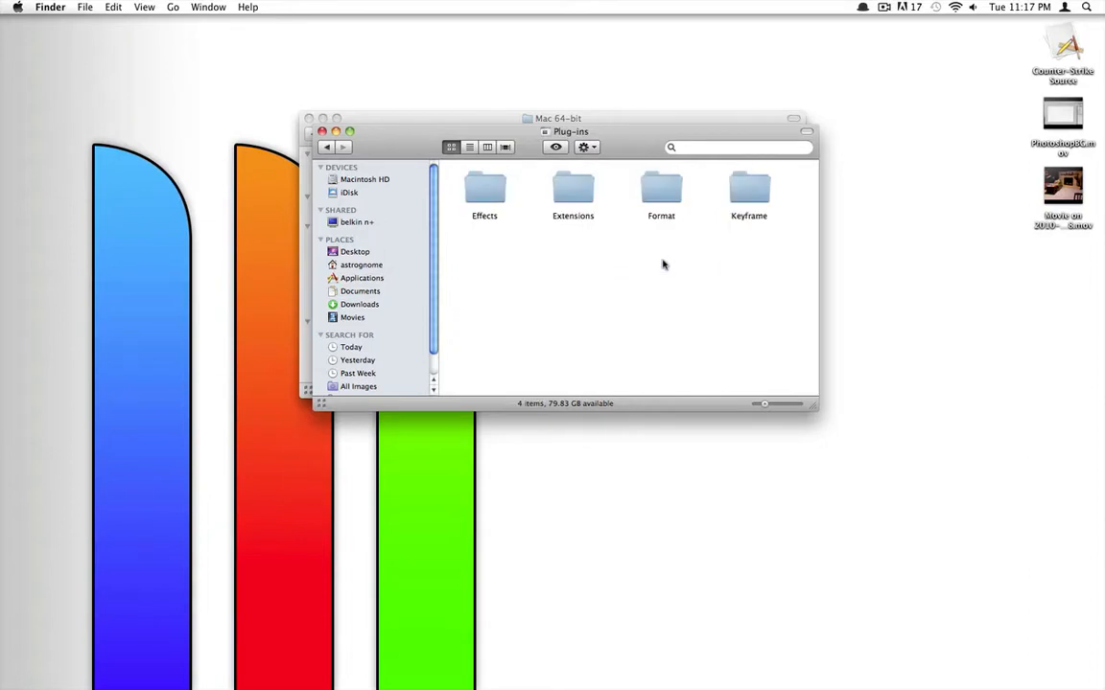
left_click(485, 192)
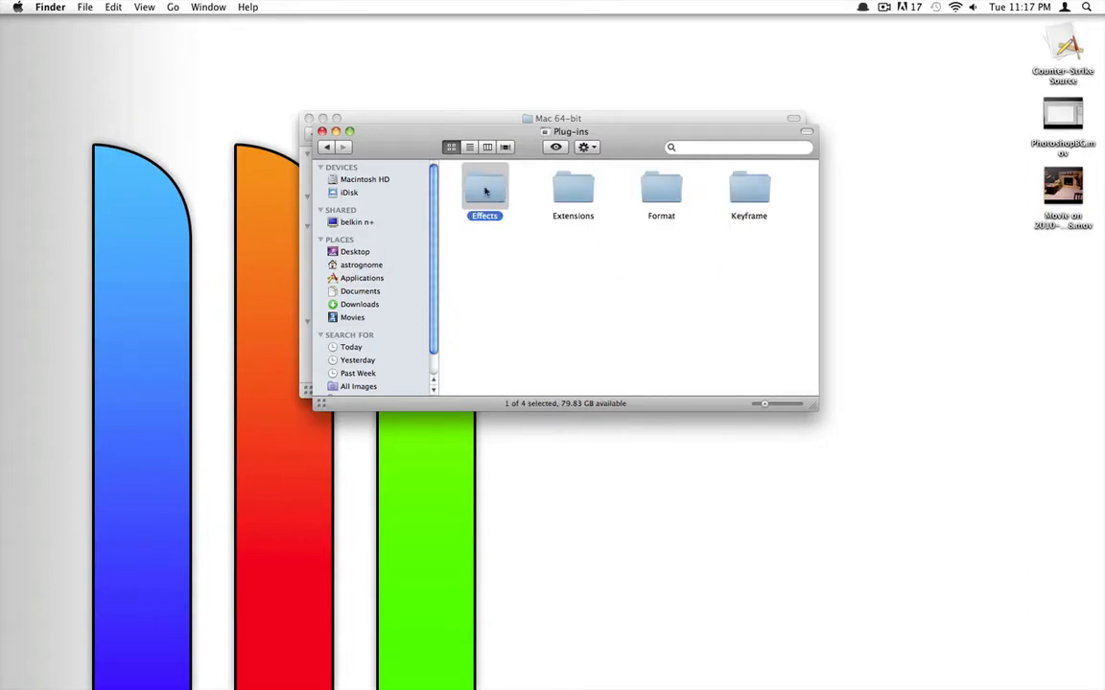
double_click(485, 192)
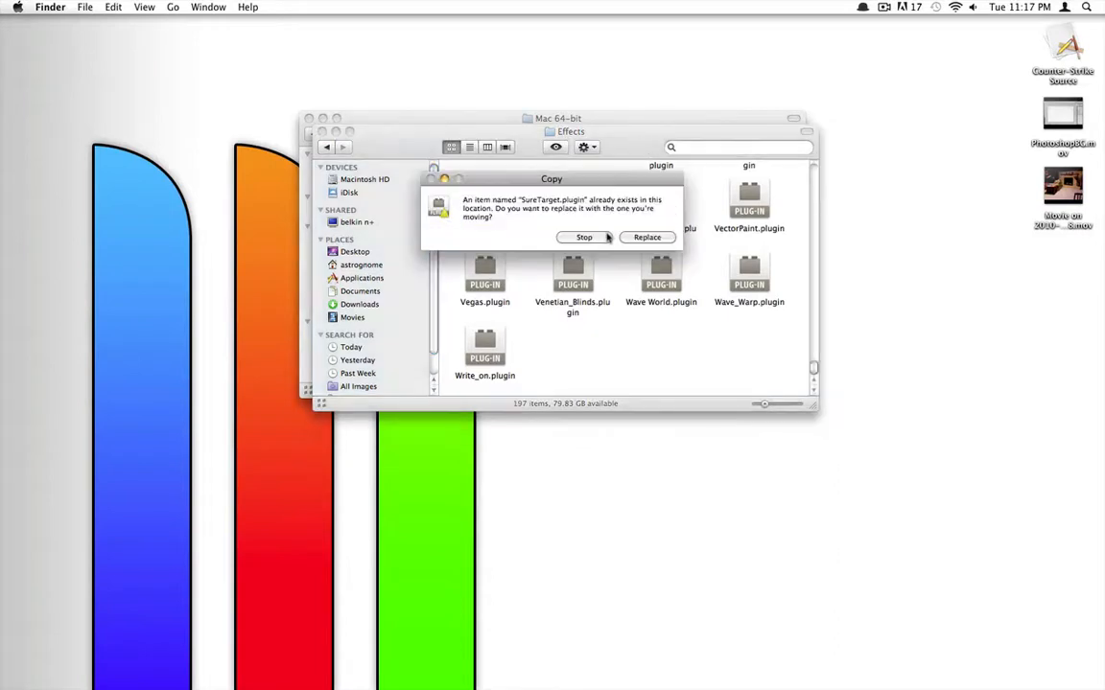
left_click(607, 237)
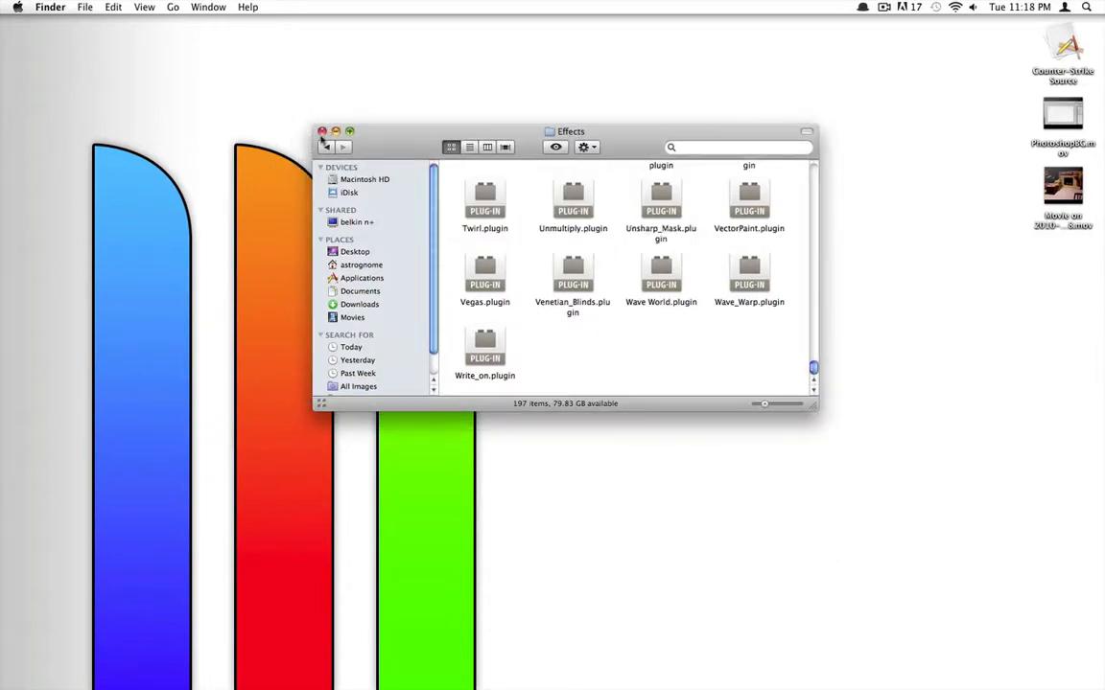
left_click(309, 119)
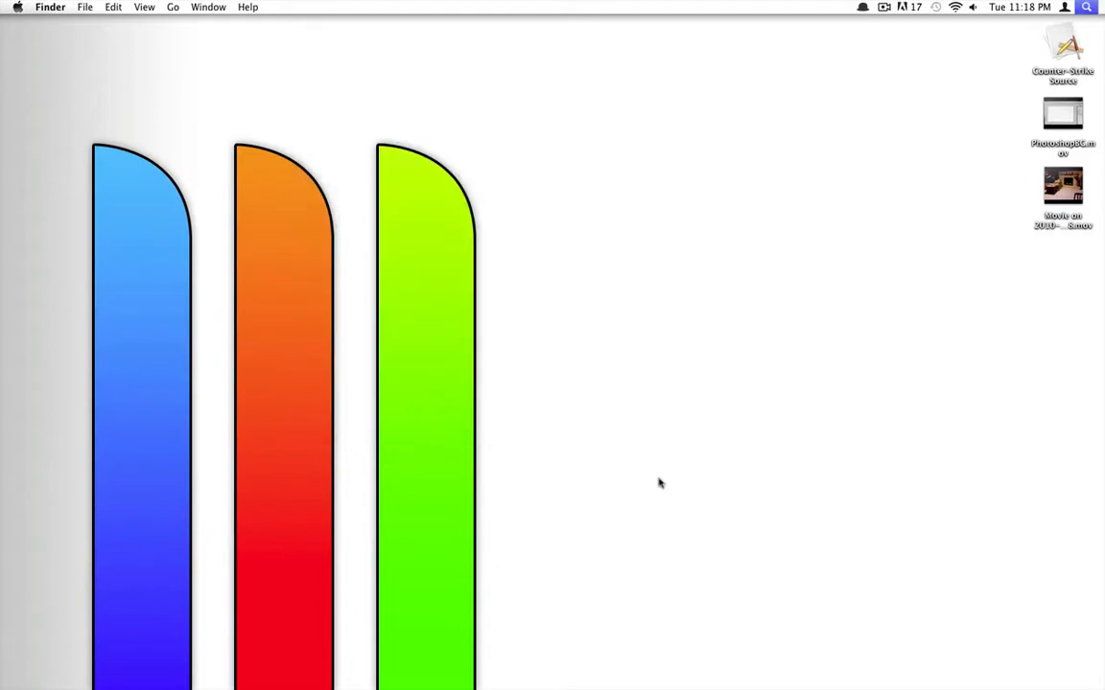
key("super+space")
key("Escape")
key("space")
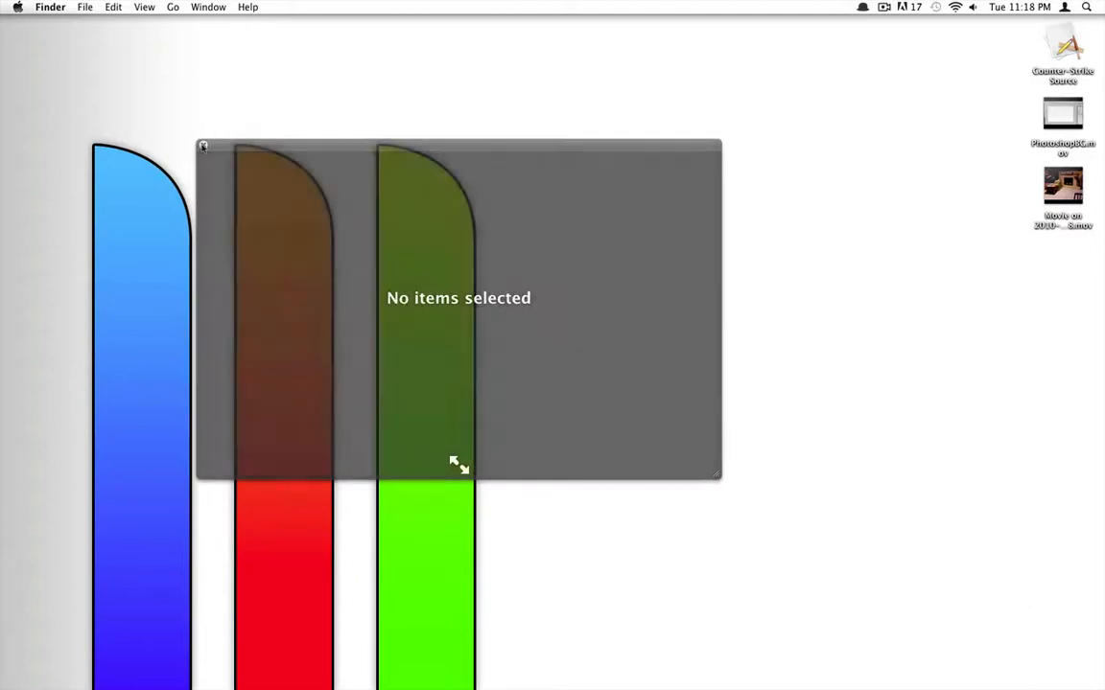
left_click(203, 146)
key("space")
left_click(202, 145)
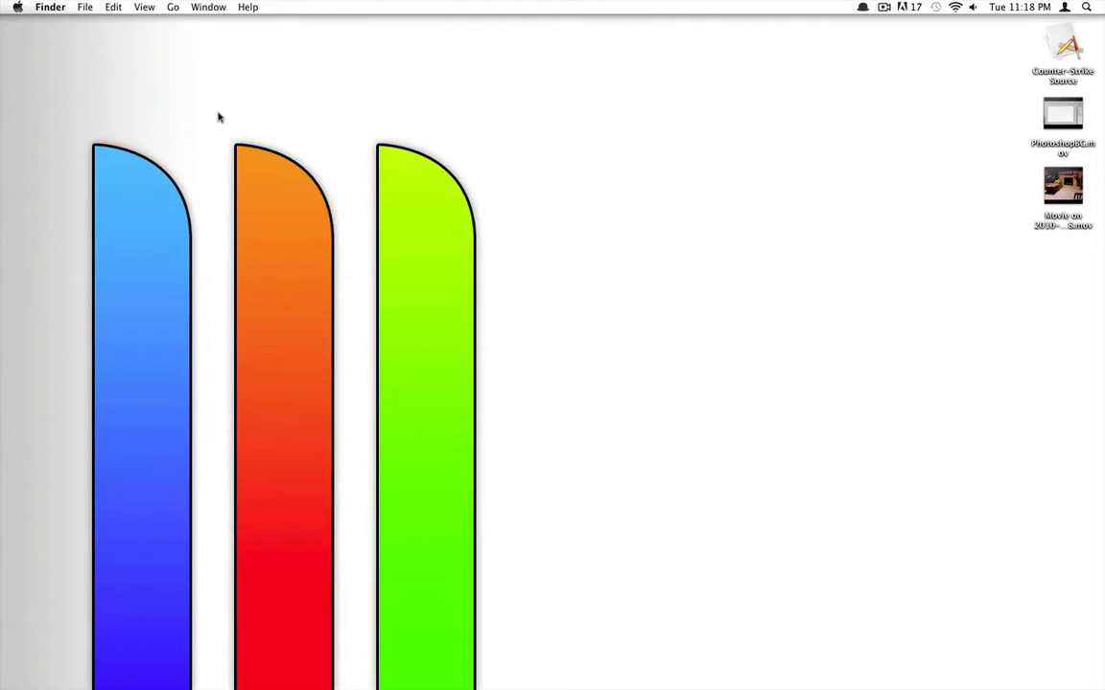
key("space")
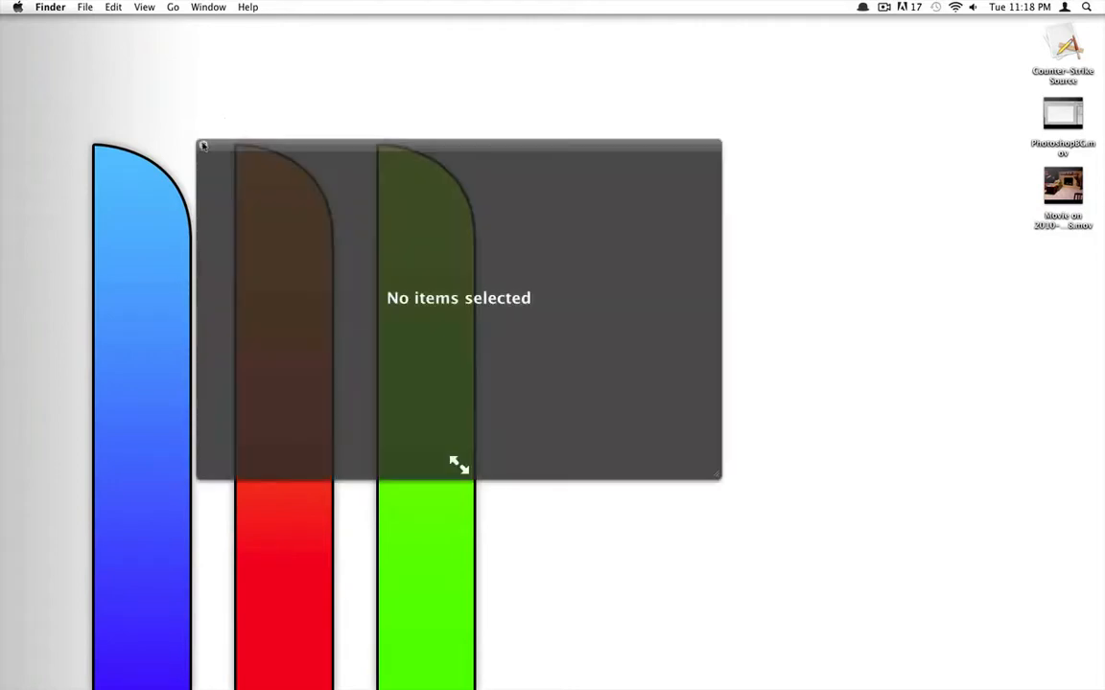
Close the empty preview panel, then launch Adobe After Effects CS5 through an Alfred search for "after" and dismiss its welcome window
left_click(203, 145)
left_click(883, 6)
left_click(862, 7)
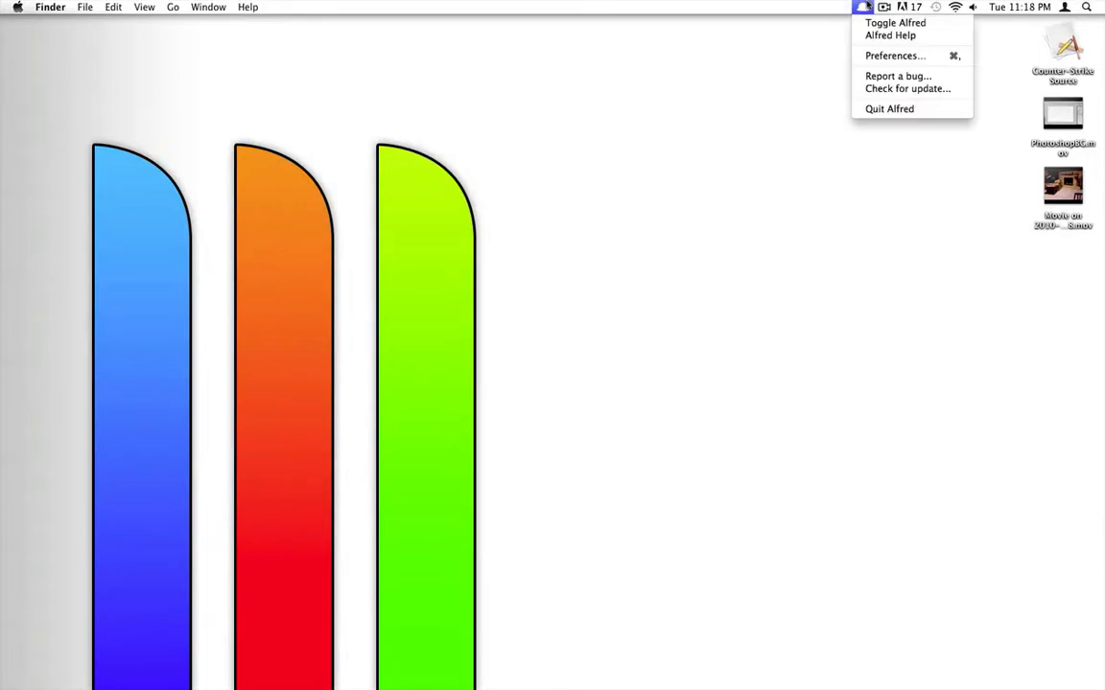
left_click(867, 23)
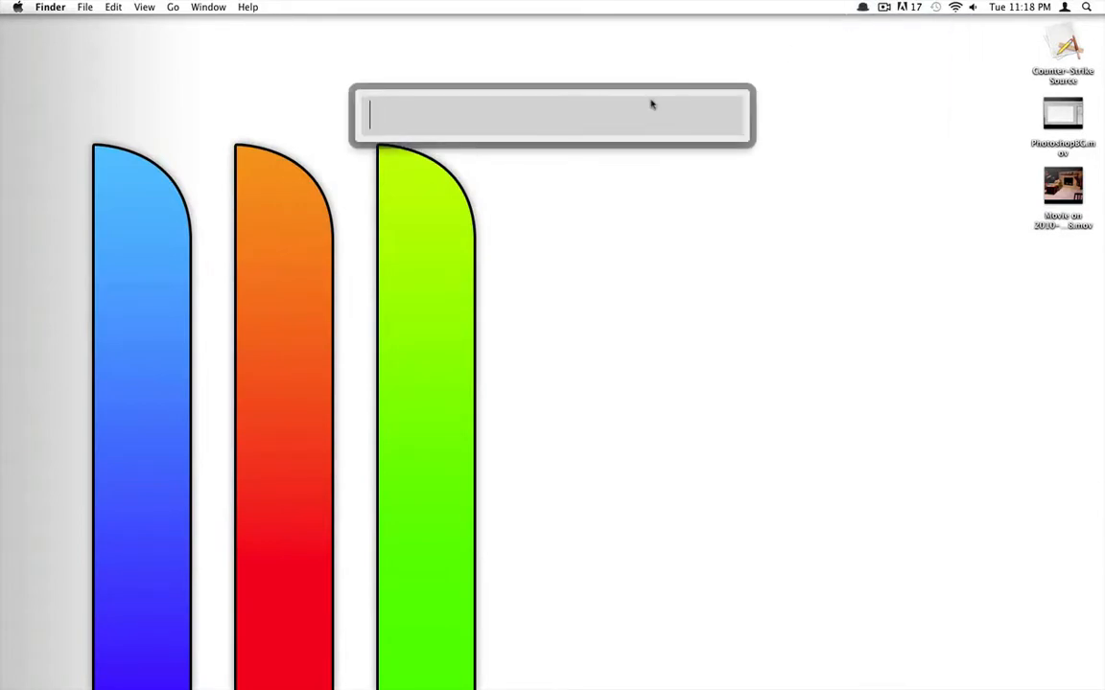
type("after")
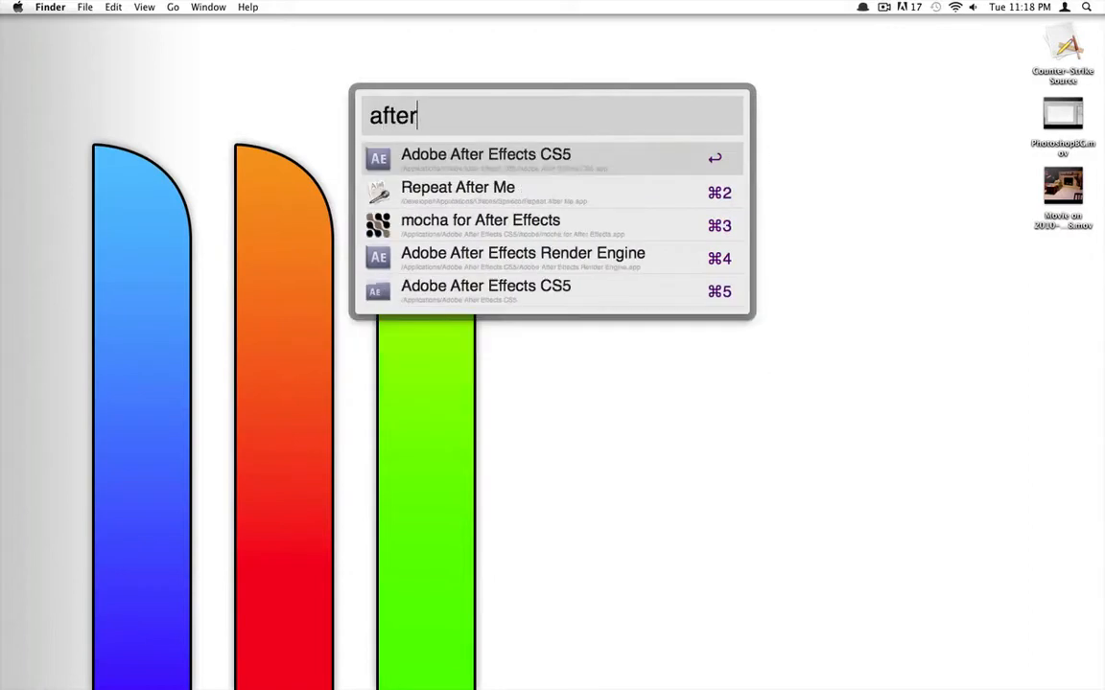
key("Return")
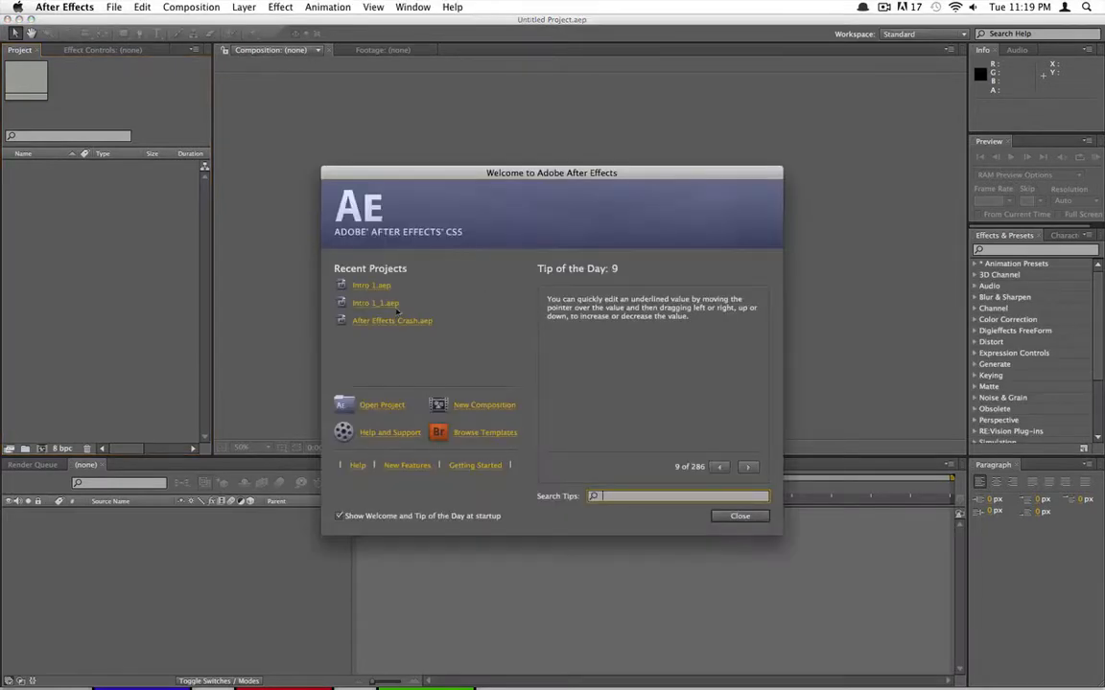
left_click(737, 516)
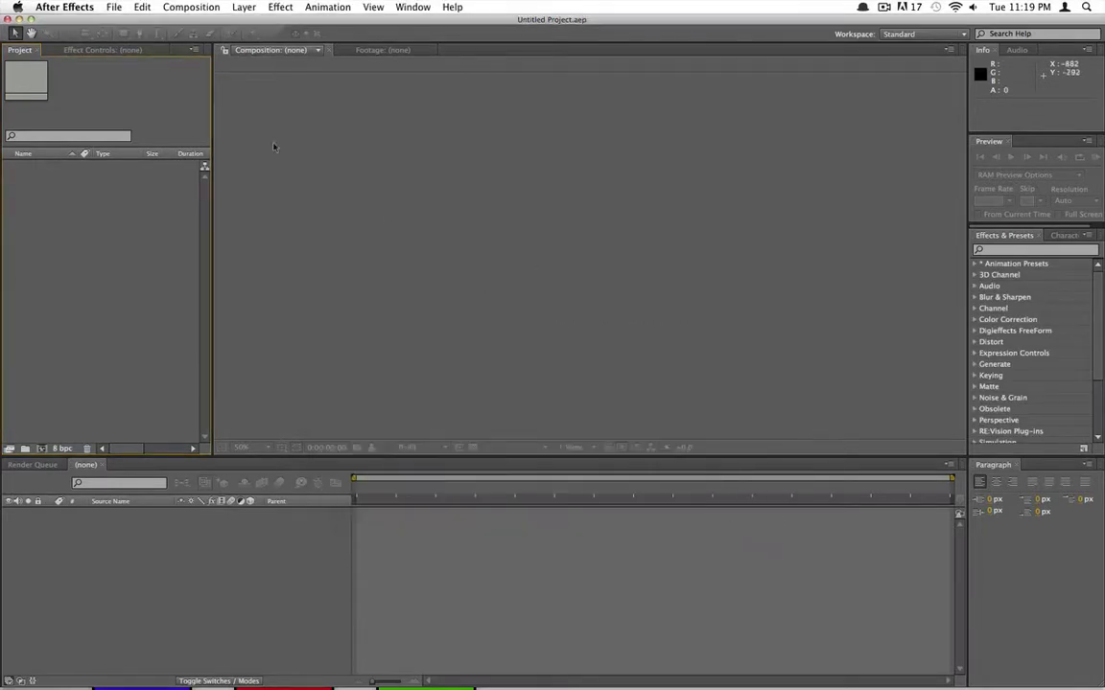
Create a new composition using the HDV/HDTV 720 25 preset
left_click(190, 7)
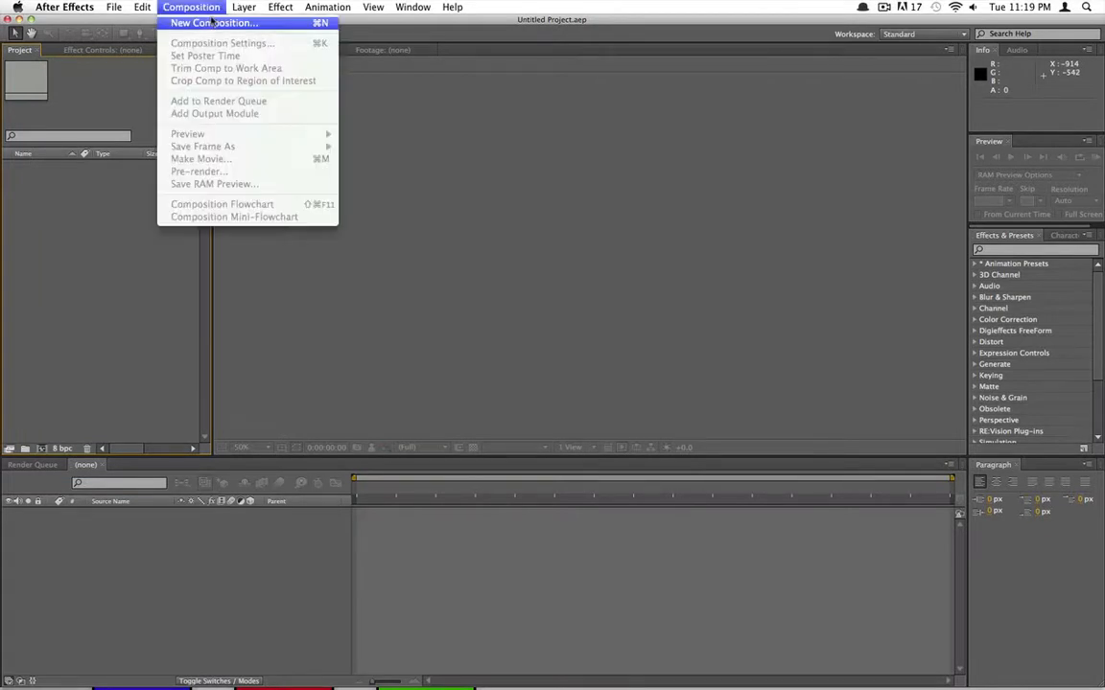
left_click(203, 21)
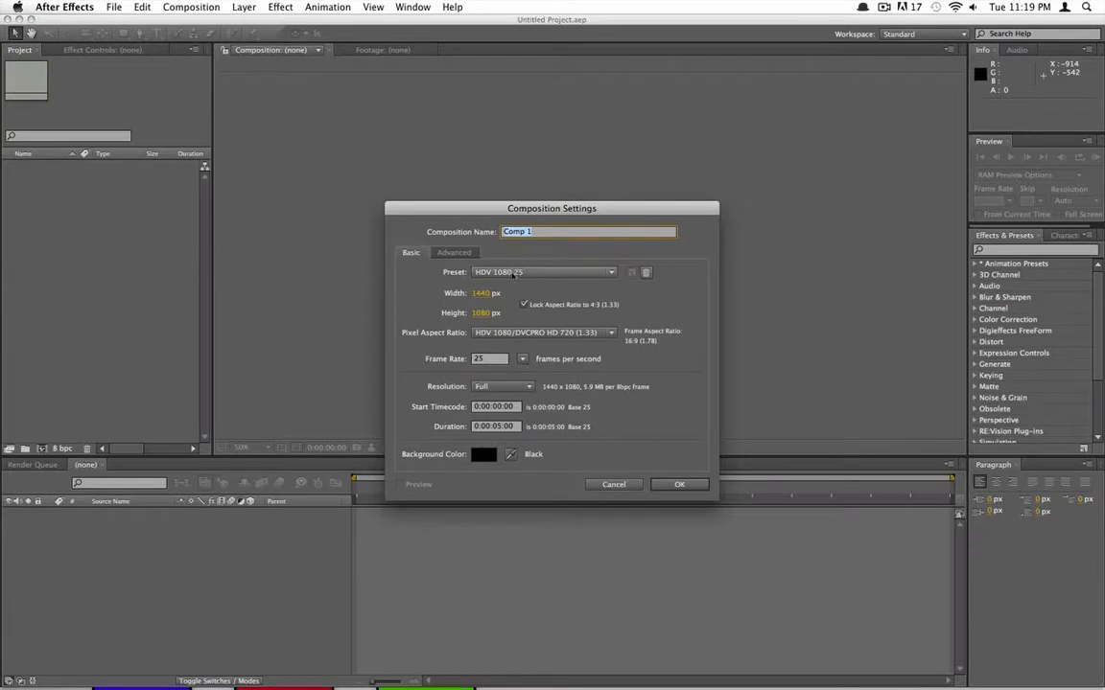
left_click(513, 273)
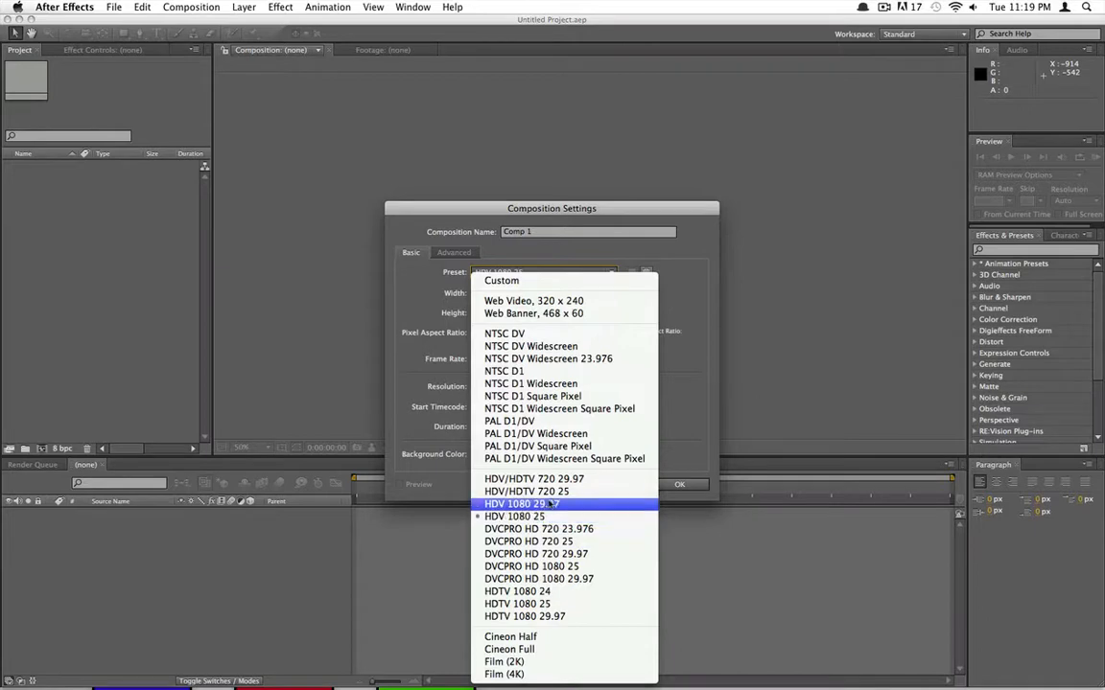
left_click(558, 493)
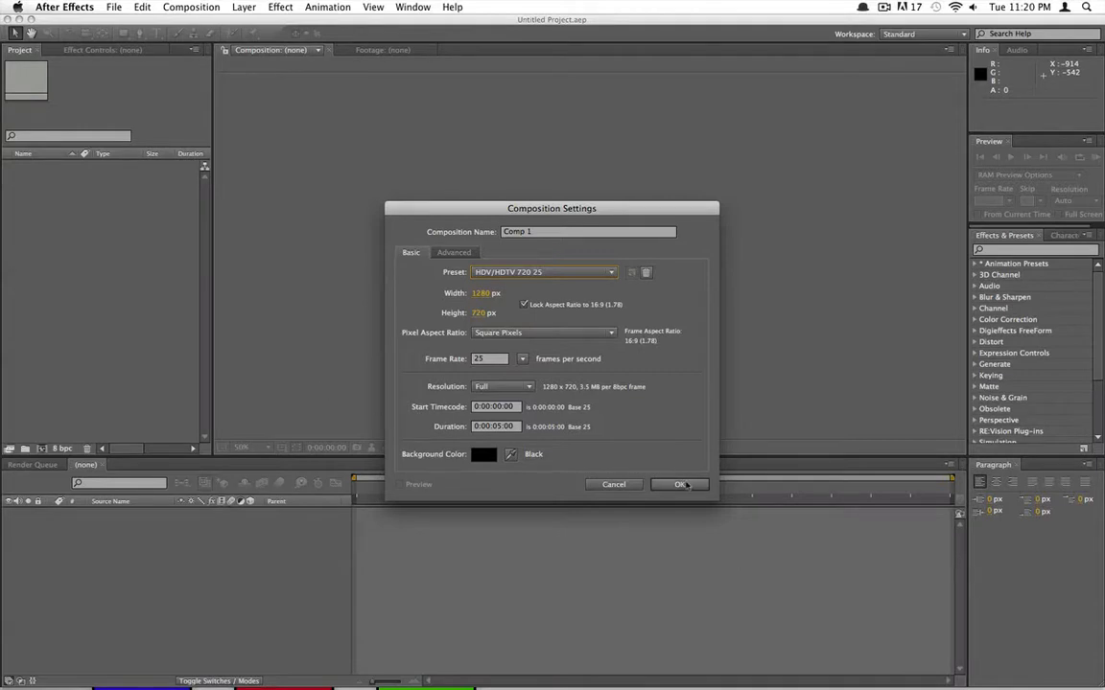
left_click(678, 485)
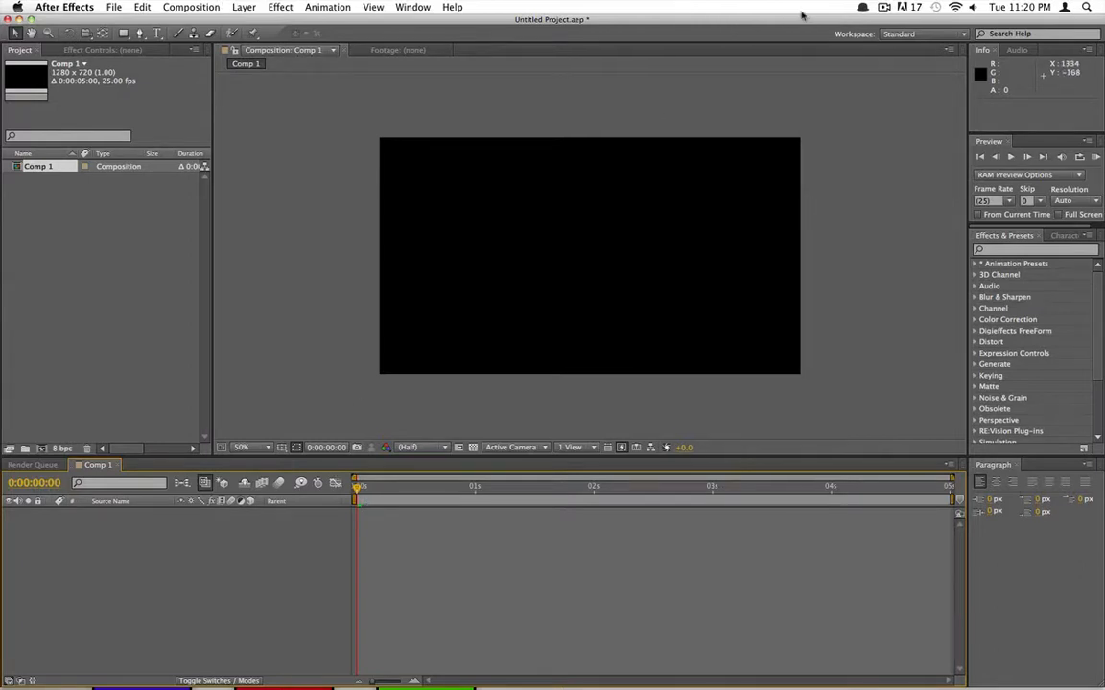
left_click(882, 6)
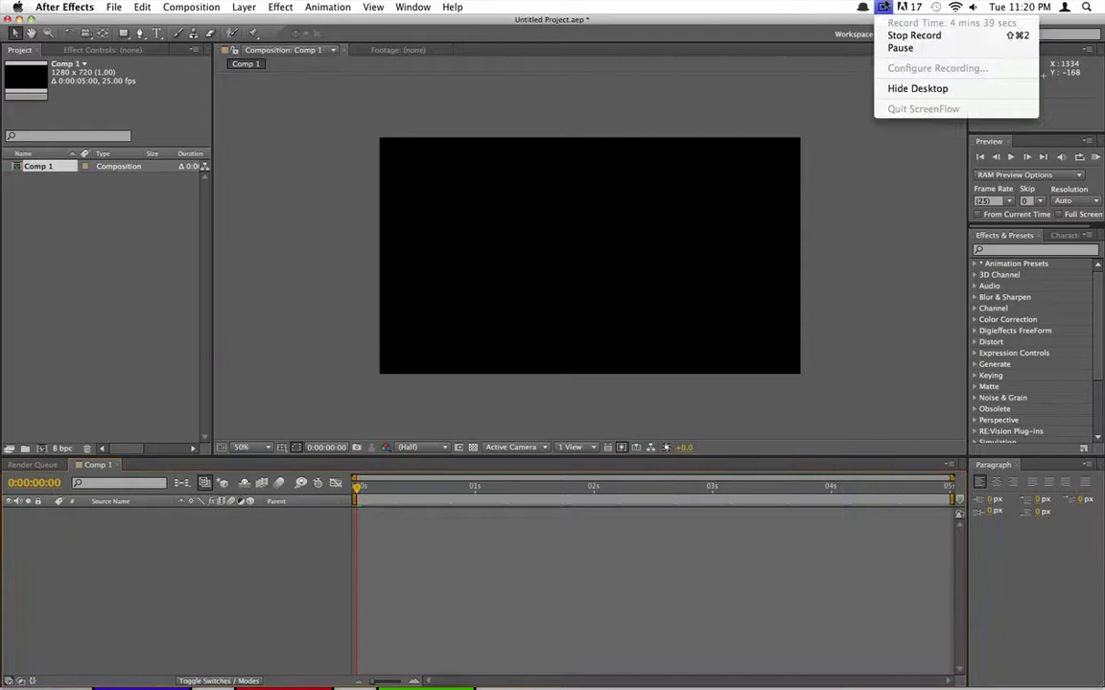
left_click(756, 8)
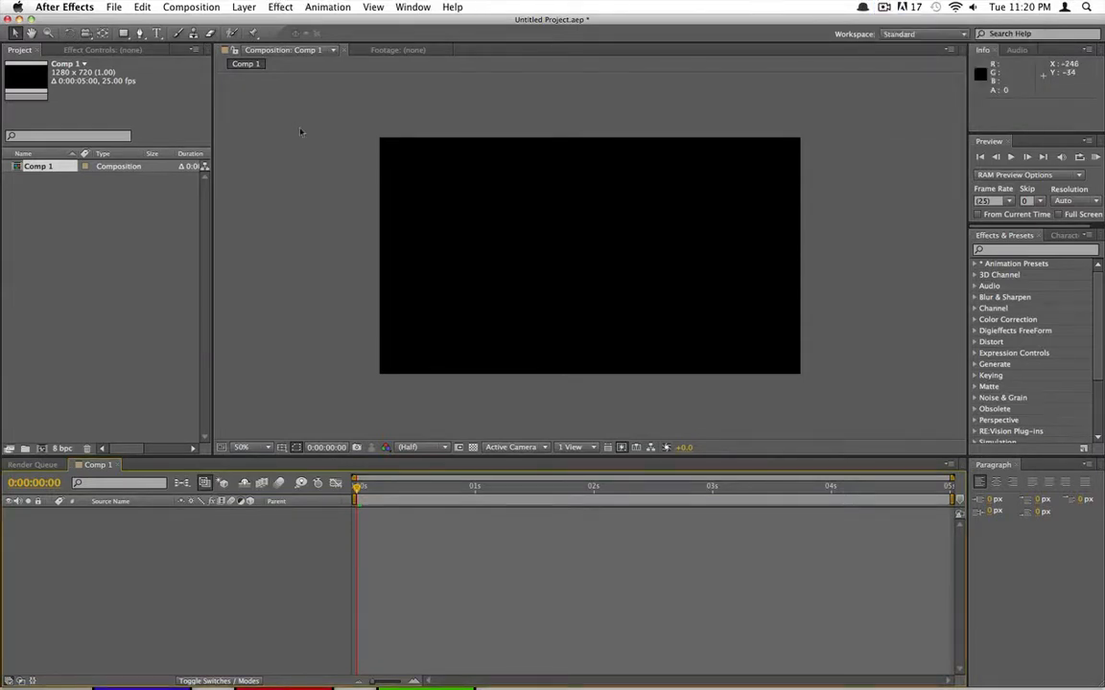
Add a comp-sized black (000000) solid layer named Grad to the composition
left_click(243, 7)
mouse_move(251, 22)
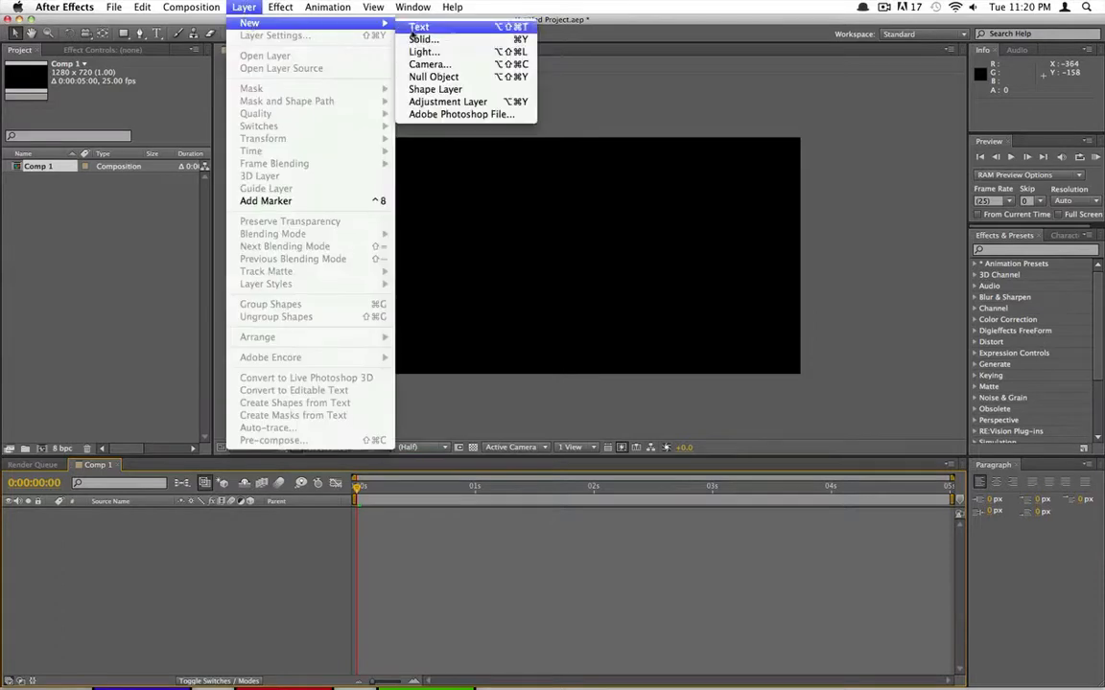
left_click(444, 39)
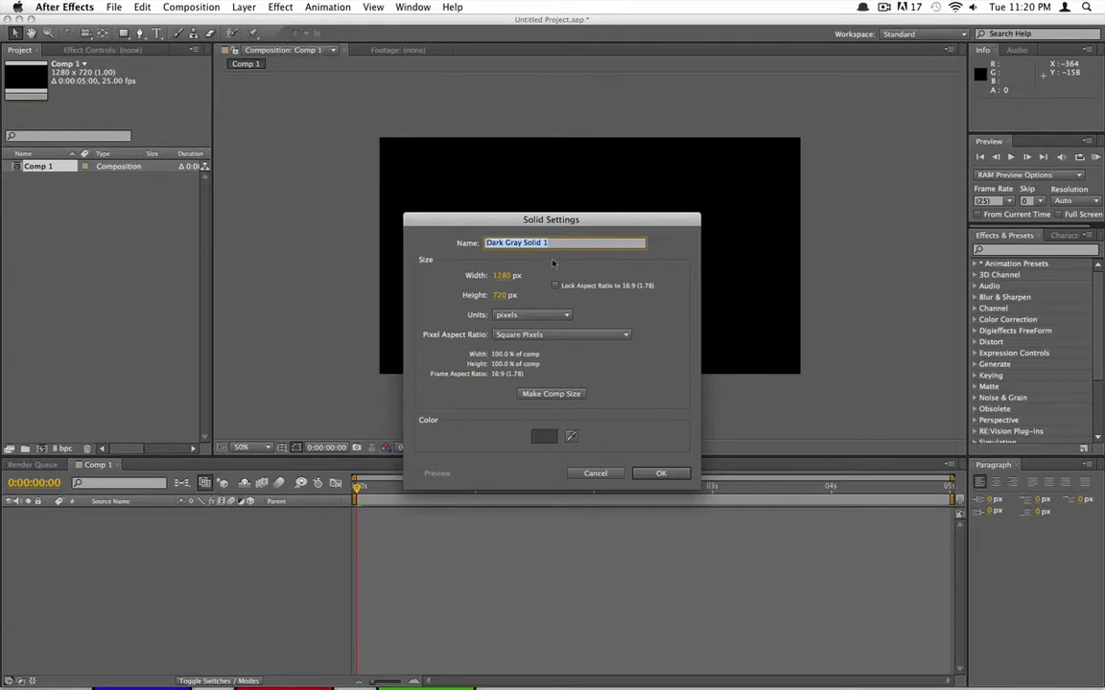
type("Grad")
left_click(543, 436)
left_click_drag(525, 364, 603, 484)
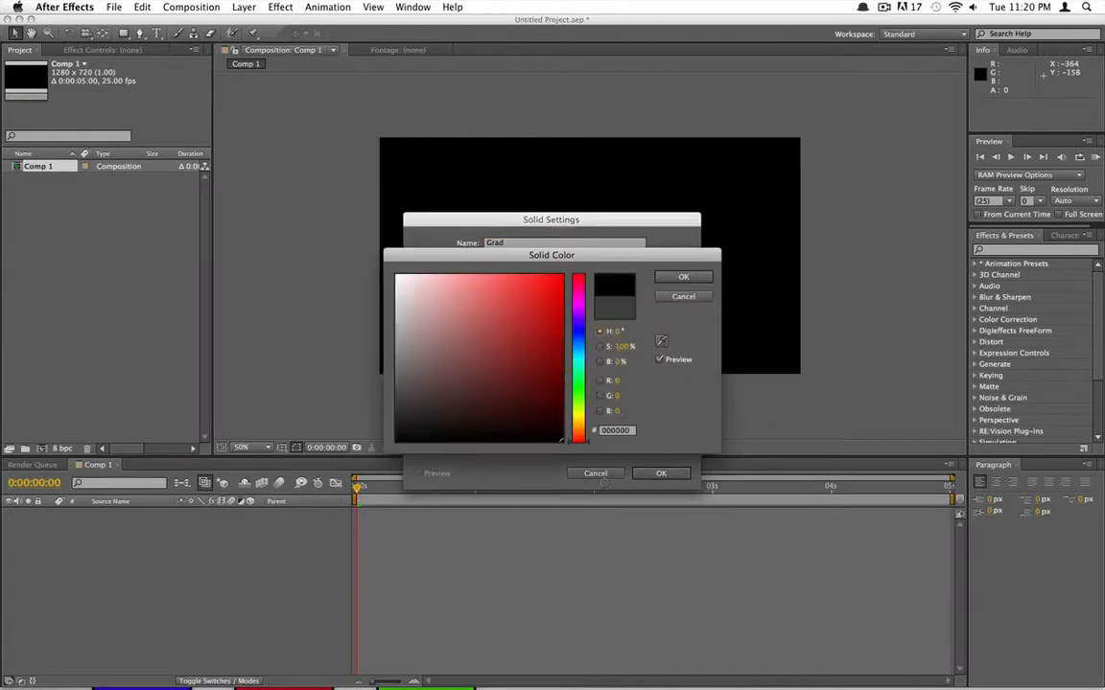
left_click(683, 278)
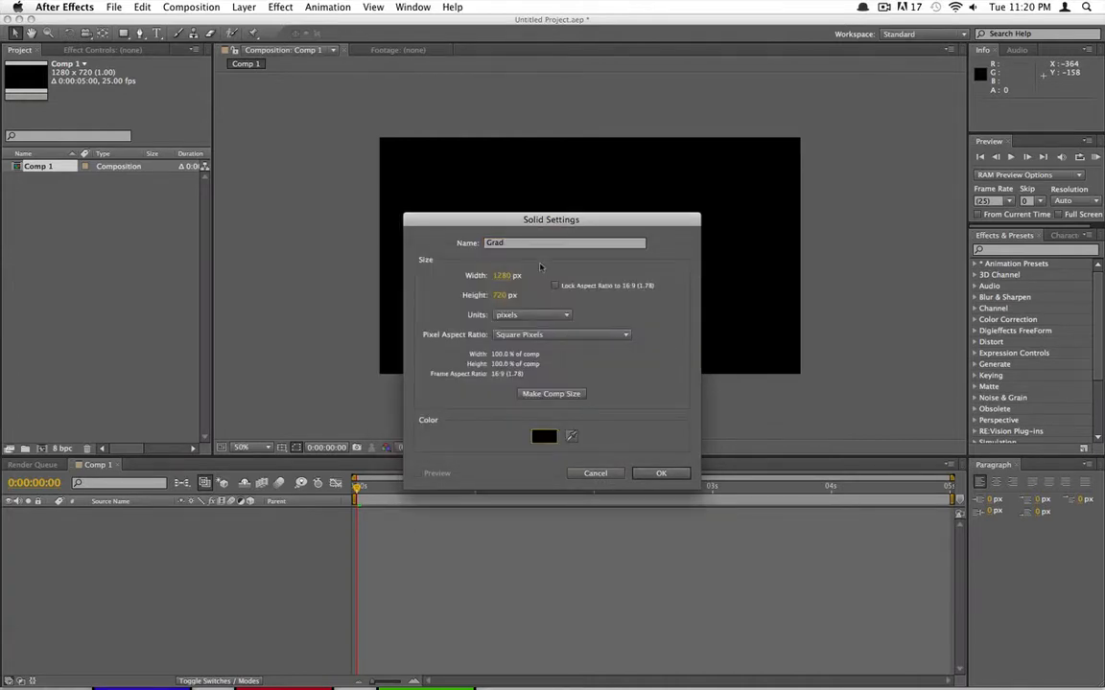
key("Return")
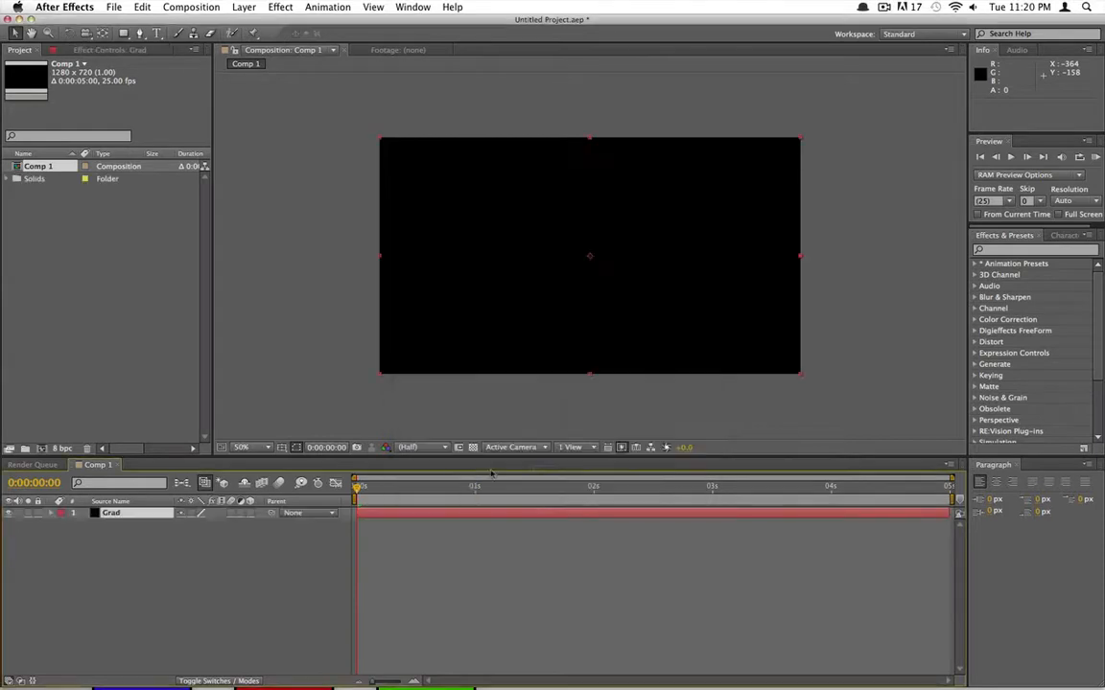
Apply the Ramp effect to the Grad layer and set its ramp shape to Radial Ramp
left_click(281, 7)
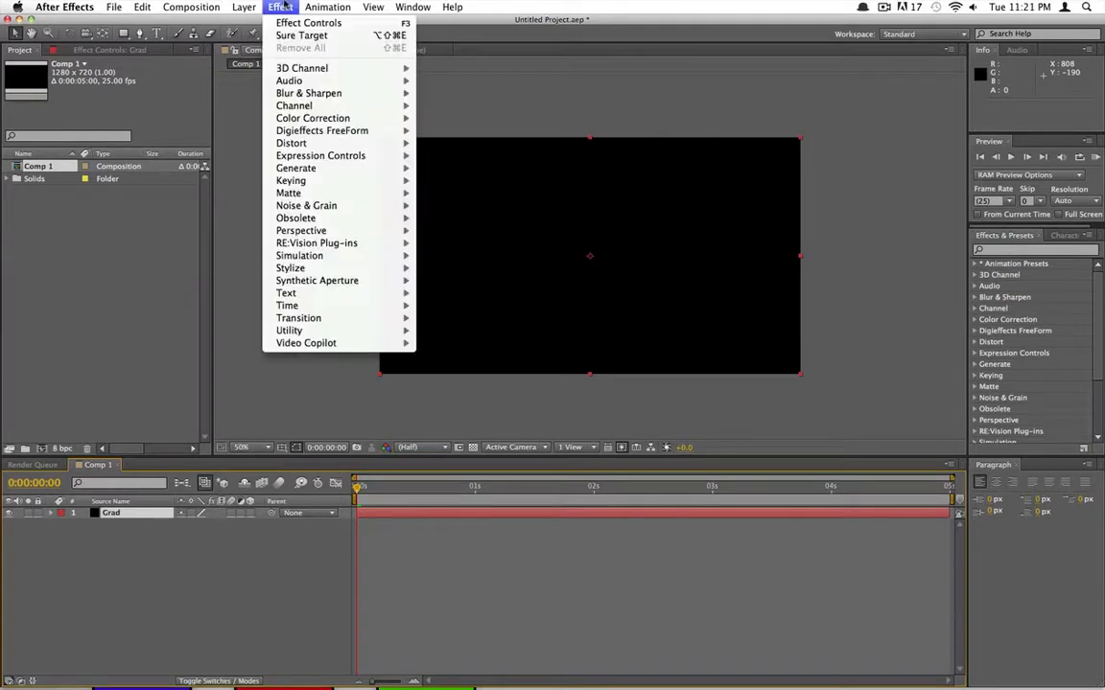
mouse_move(317, 171)
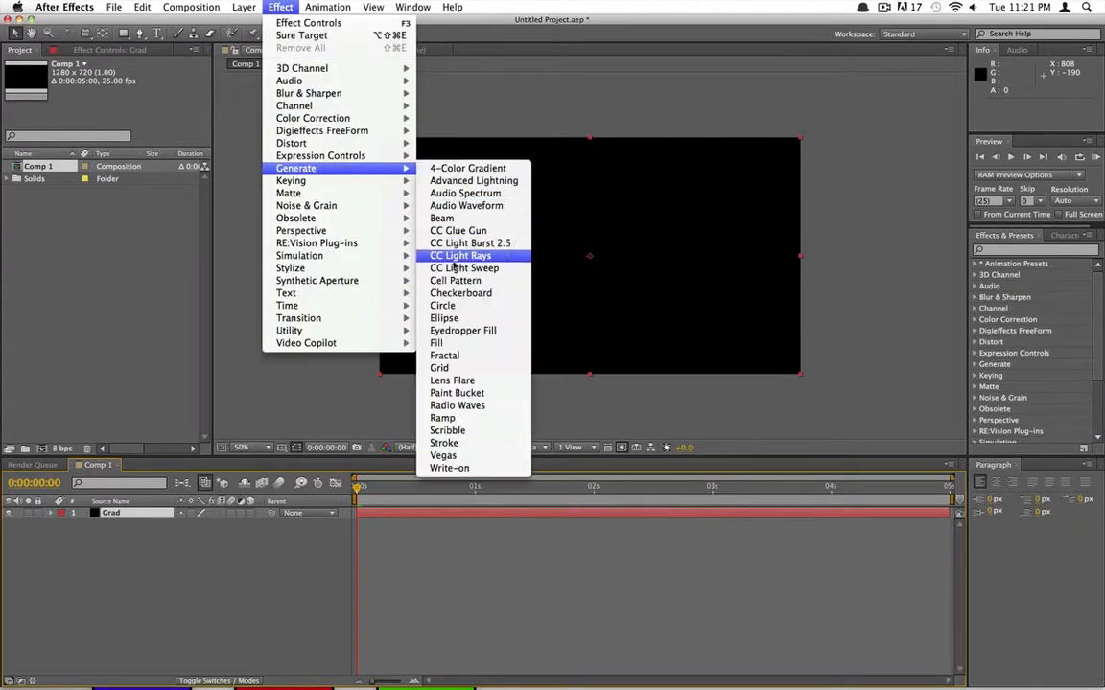
left_click(443, 418)
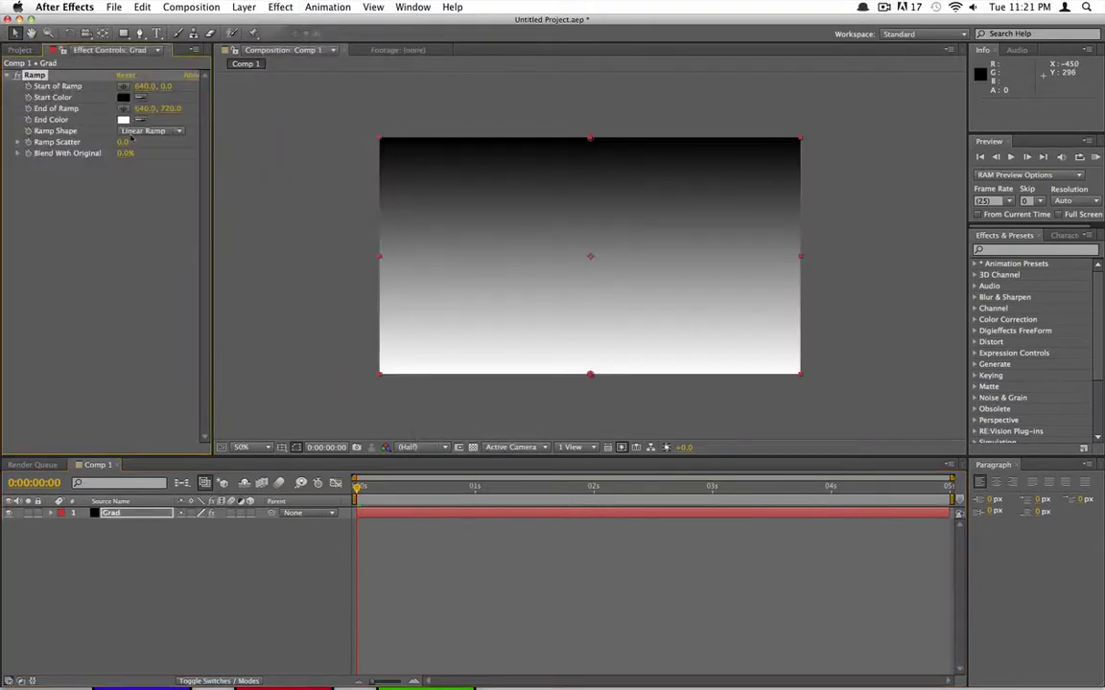
left_click(178, 133)
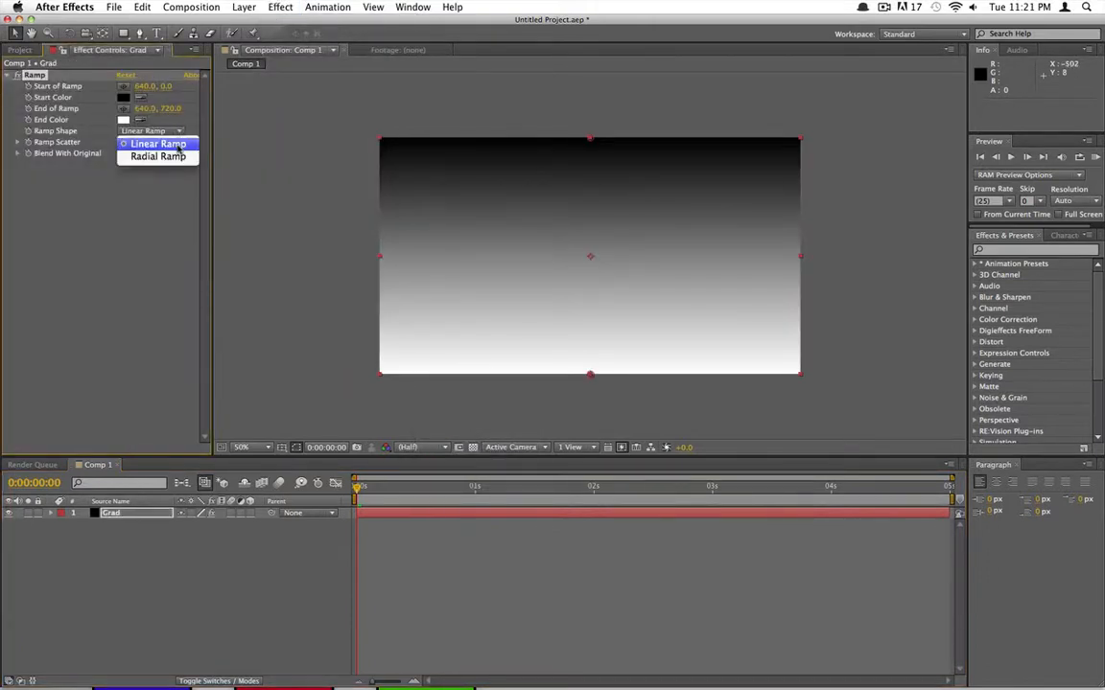
left_click(178, 156)
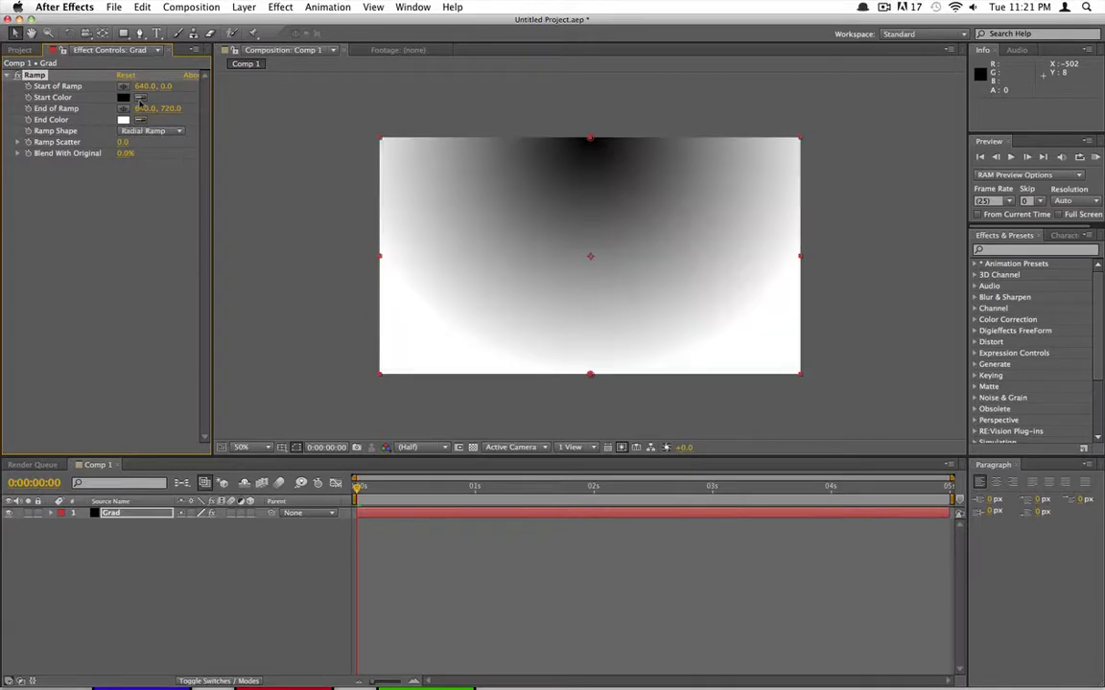
Set the Ramp effect's start color on the Grad layer to a dark red
left_click(123, 99)
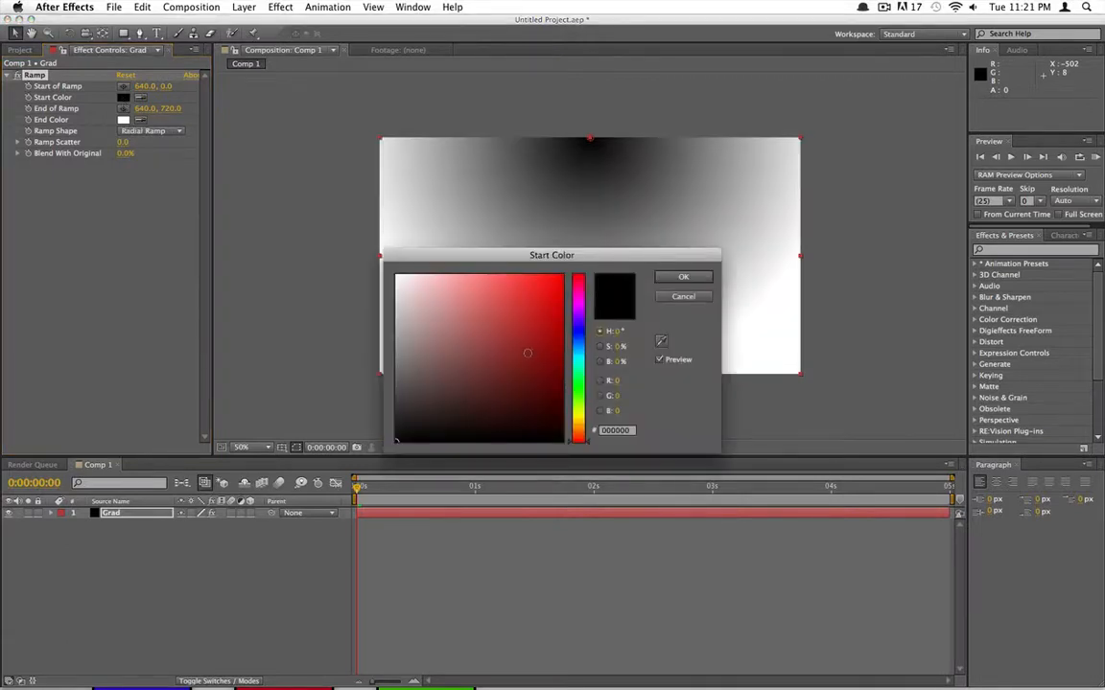
mouse_move(581, 345)
left_mouse_down()
mouse_move(579, 277)
mouse_move(605, 261)
mouse_move(633, 332)
left_mouse_up()
left_click(560, 277)
left_click(666, 278)
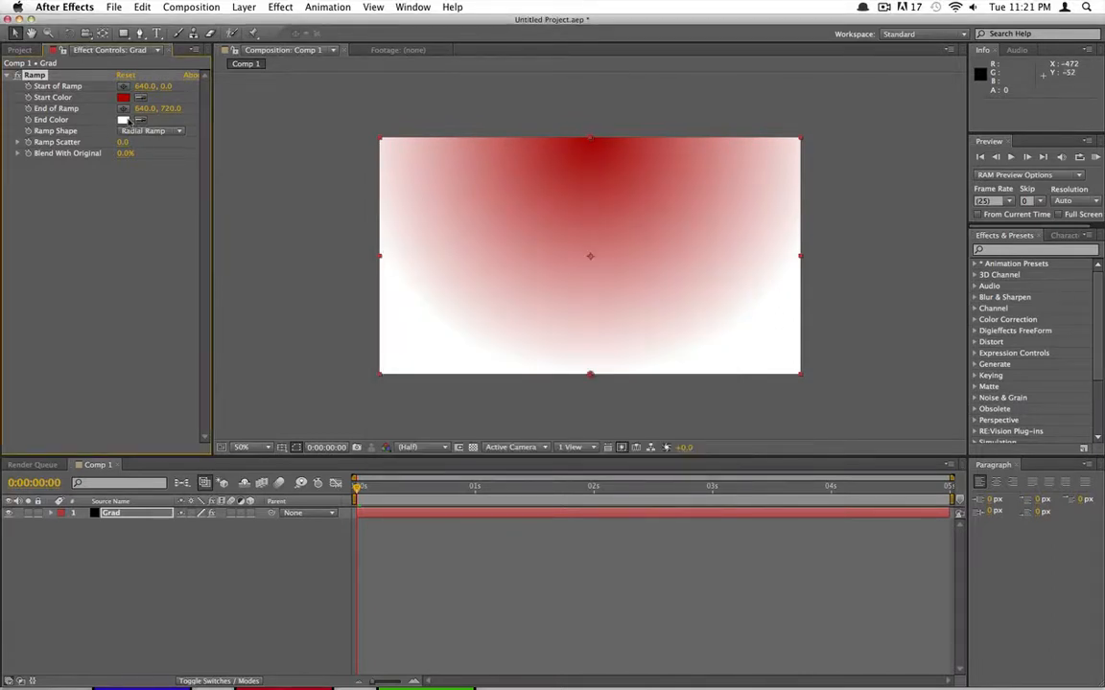
Set the Ramp effect's end color to red C40000, and darken it to 700000
left_click(124, 119)
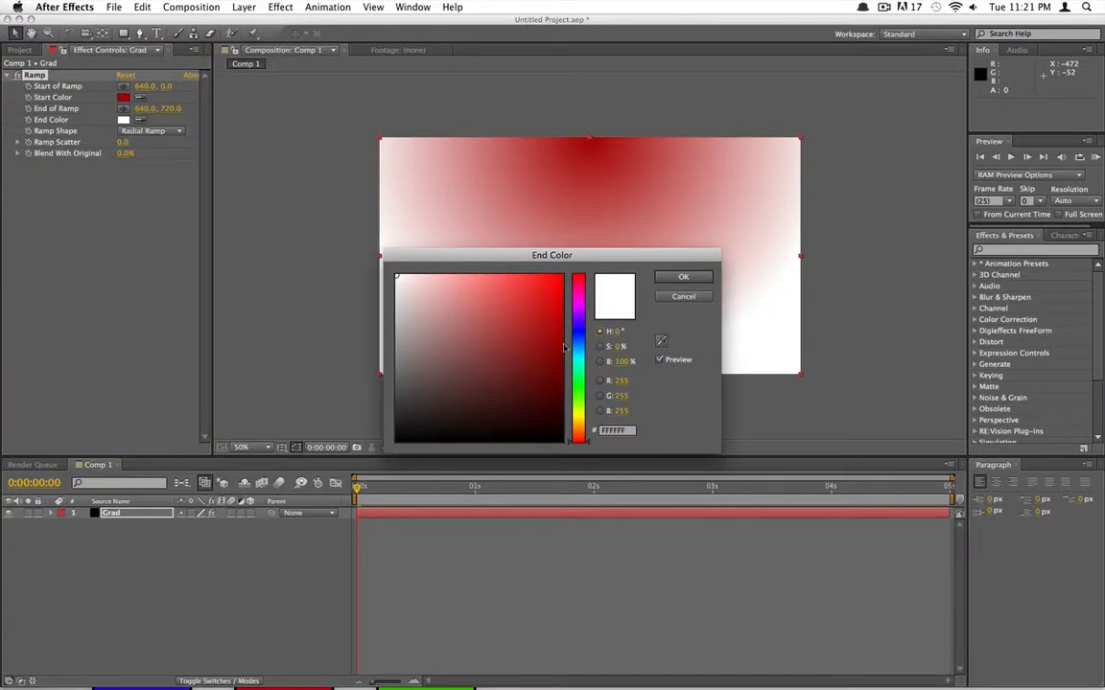
left_click(561, 301)
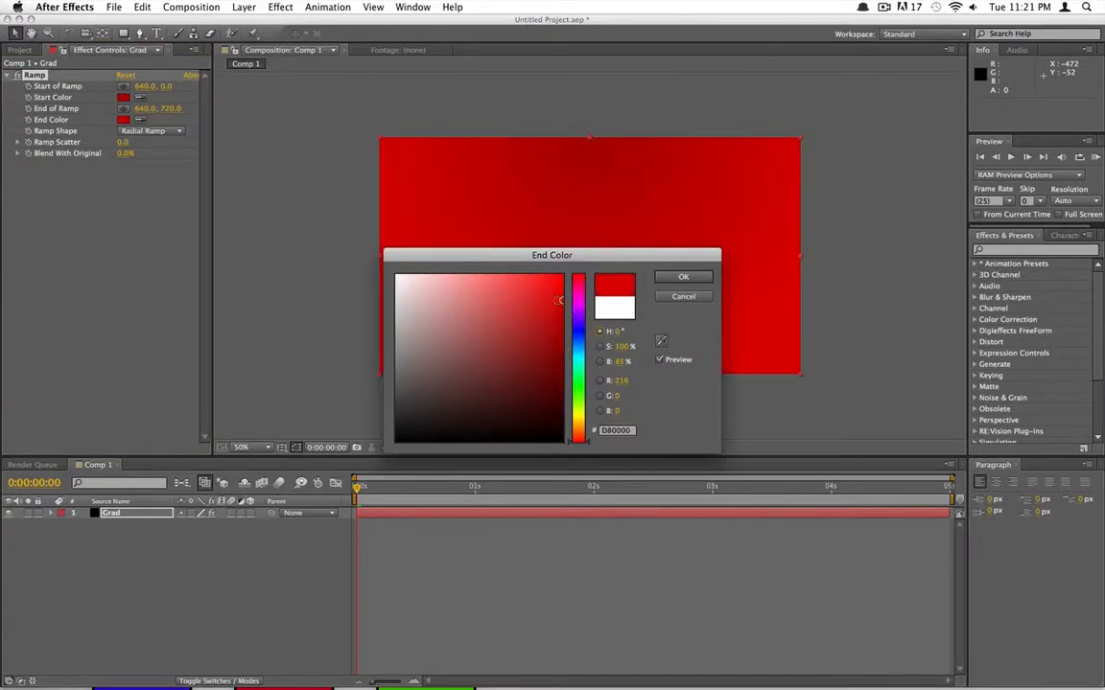
left_click_drag(557, 301, 581, 313)
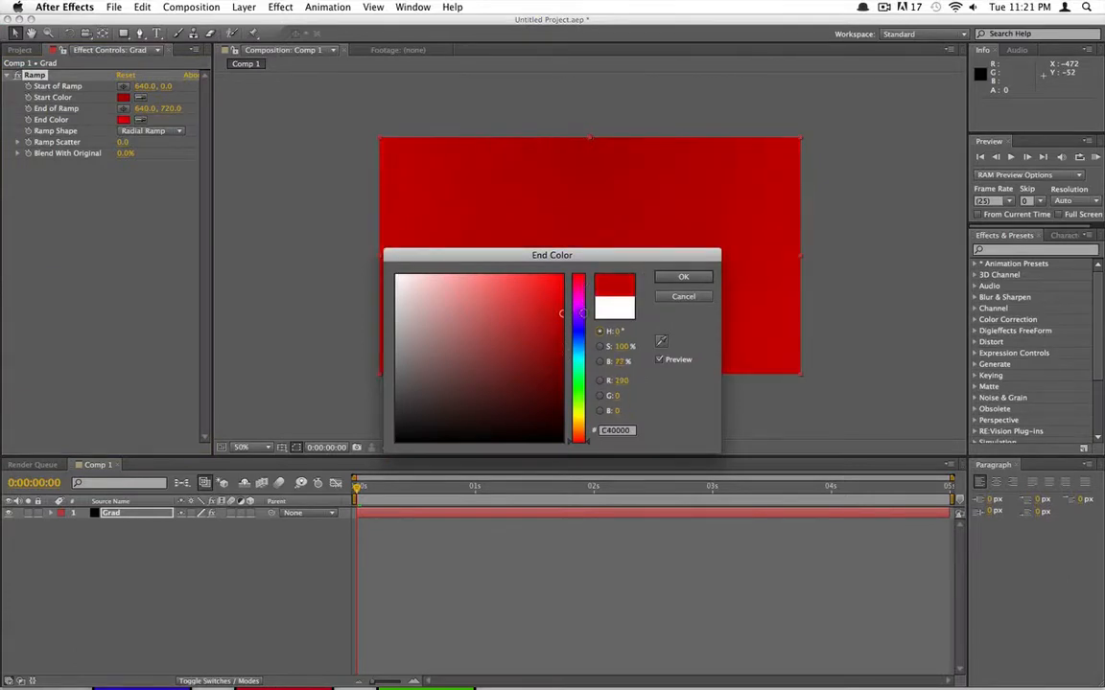
left_click(662, 277)
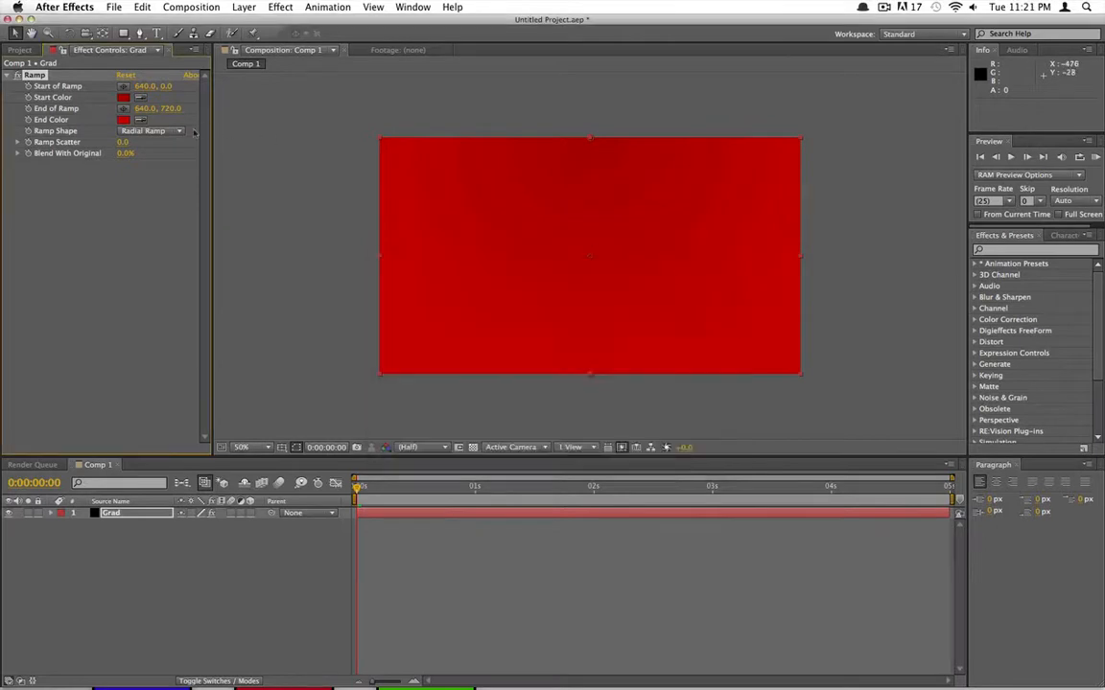
left_click(123, 119)
mouse_move(562, 314)
left_mouse_down()
mouse_move(565, 373)
mouse_move(581, 368)
left_mouse_up()
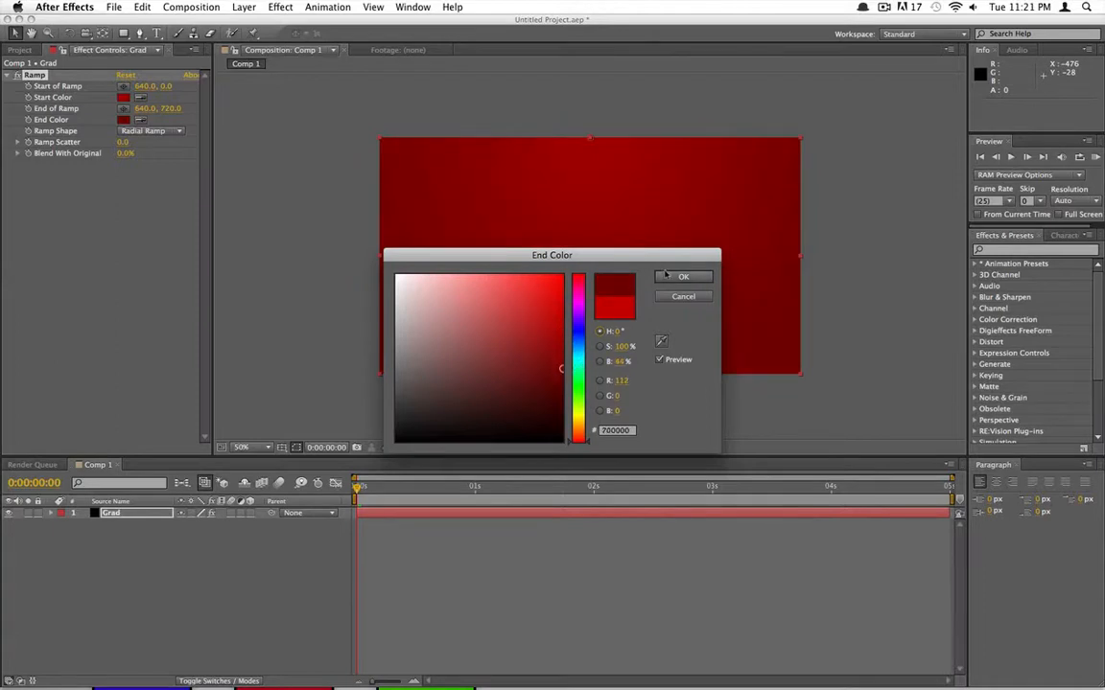
key("Return")
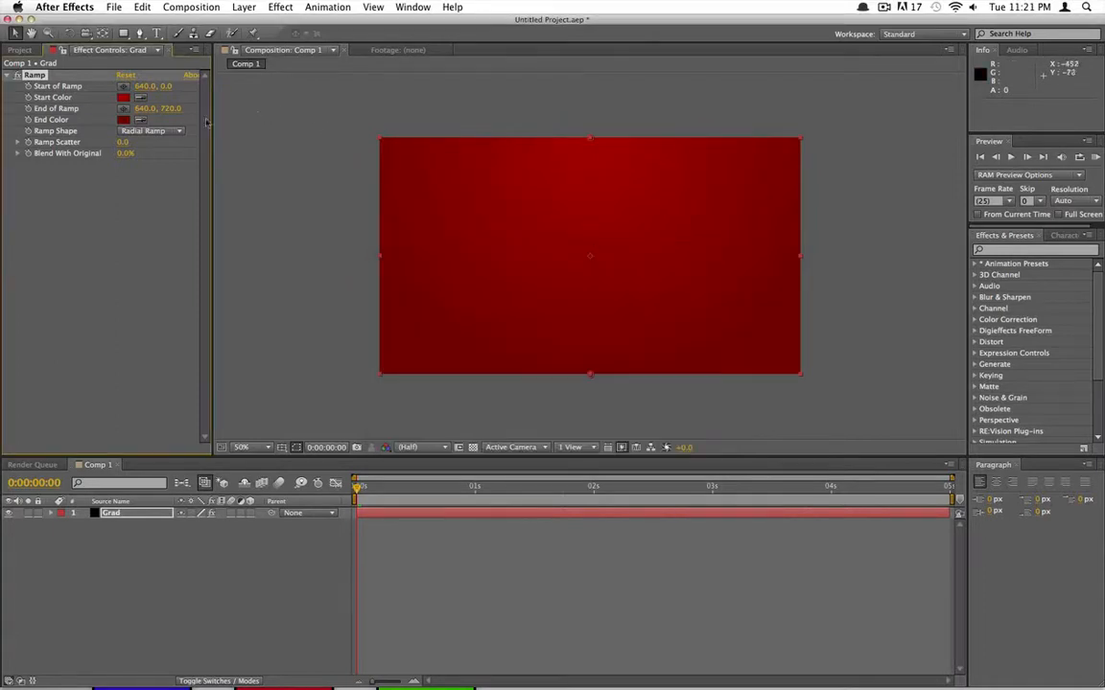
Move the Ramp effect's start point to about 642, 108 in the upper middle of the composition
left_click(123, 85)
left_click(589, 138)
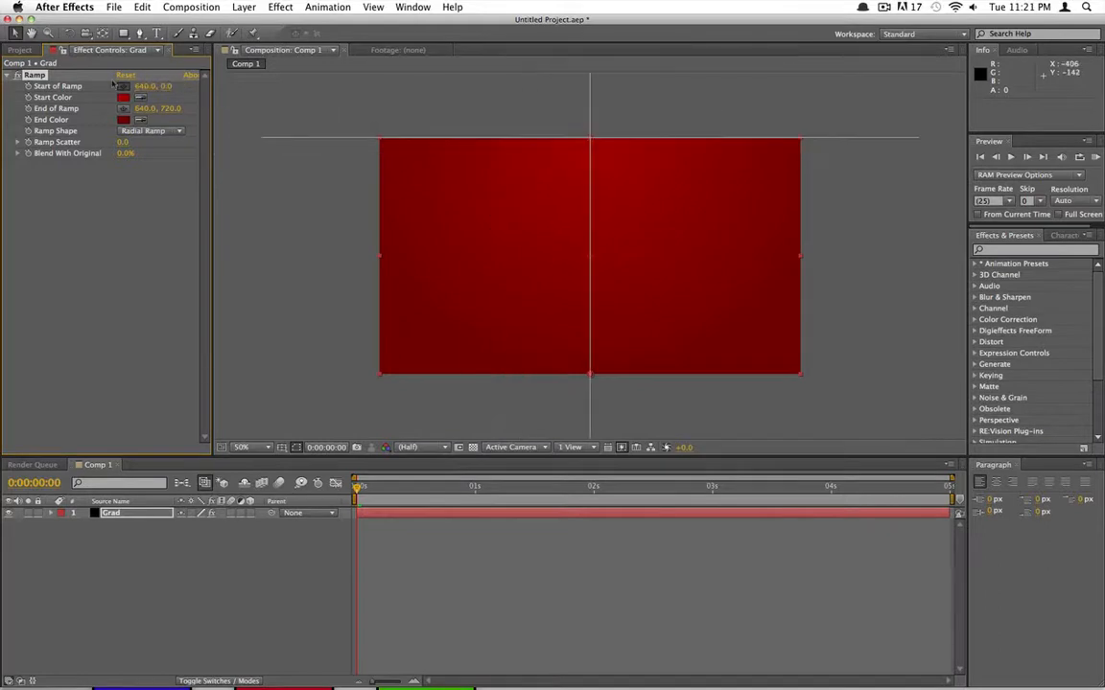
left_click(123, 85)
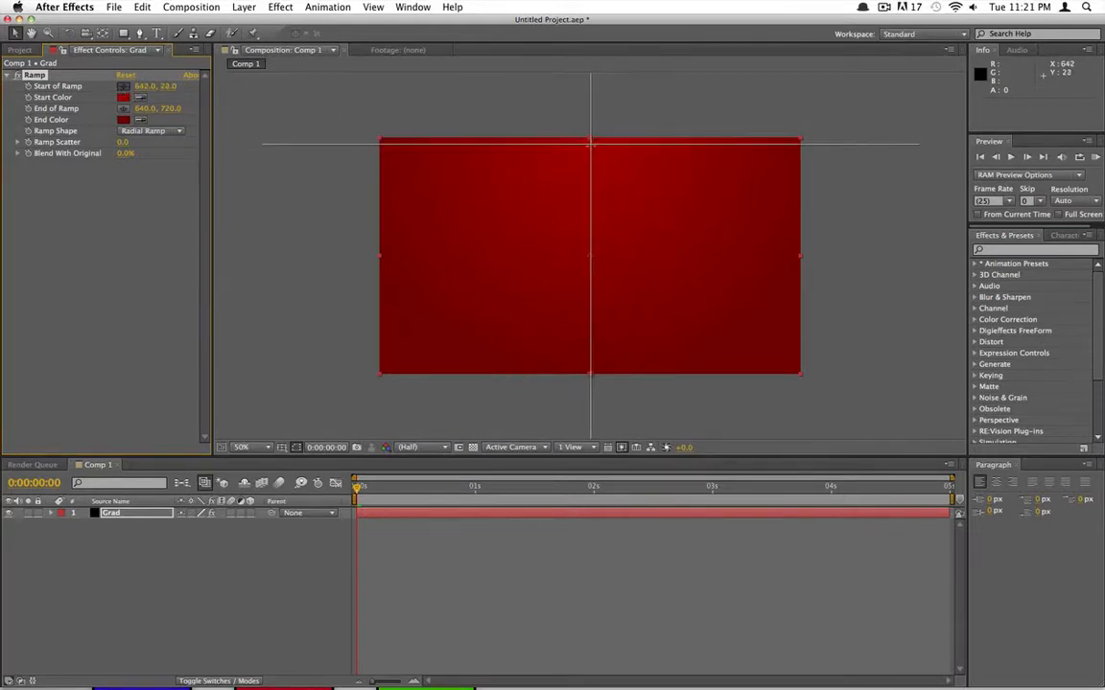
left_click(590, 206)
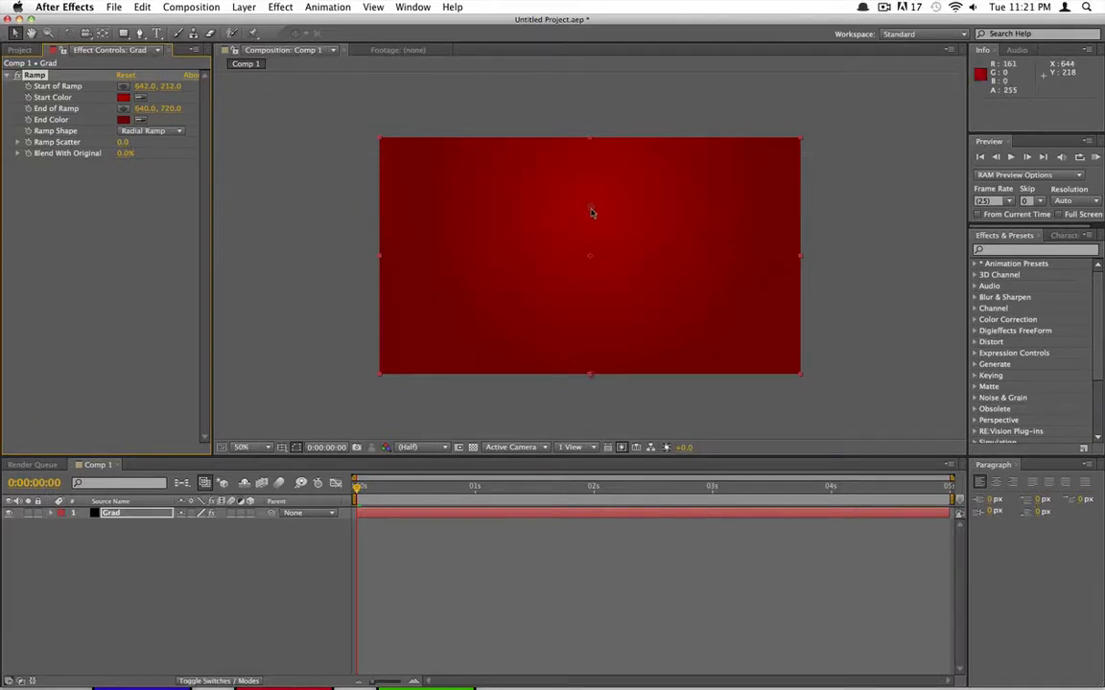
left_click_drag(591, 212, 581, 176)
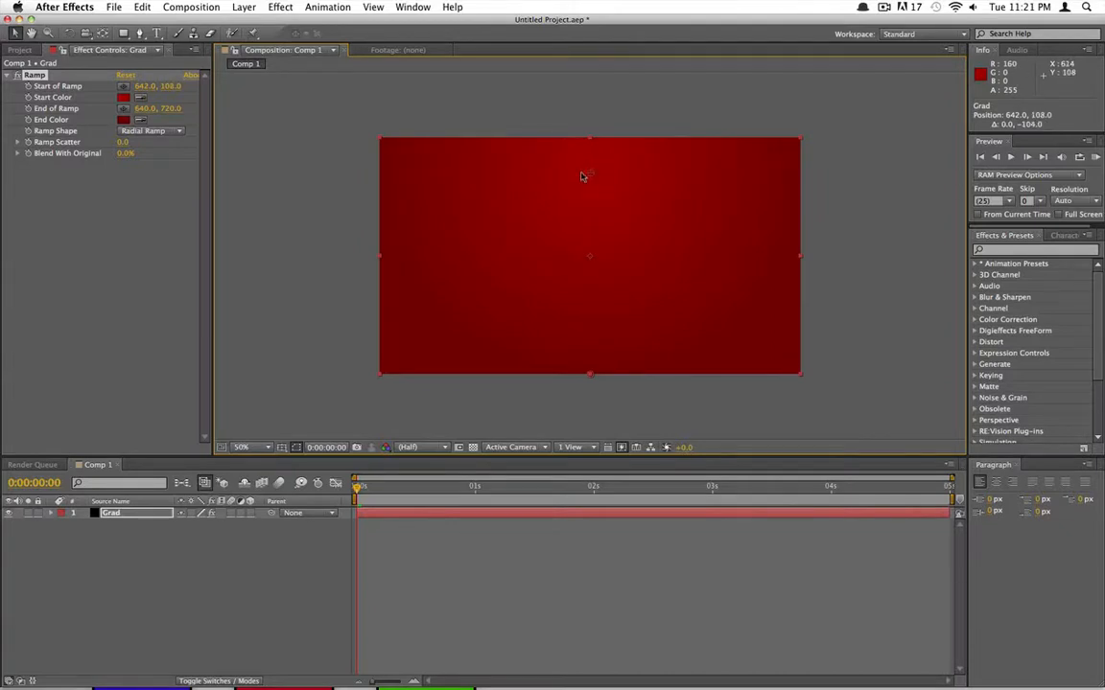
Darken the Ramp effect's end color on the Grad layer to a very dark red
left_click(123, 119)
left_click(562, 393)
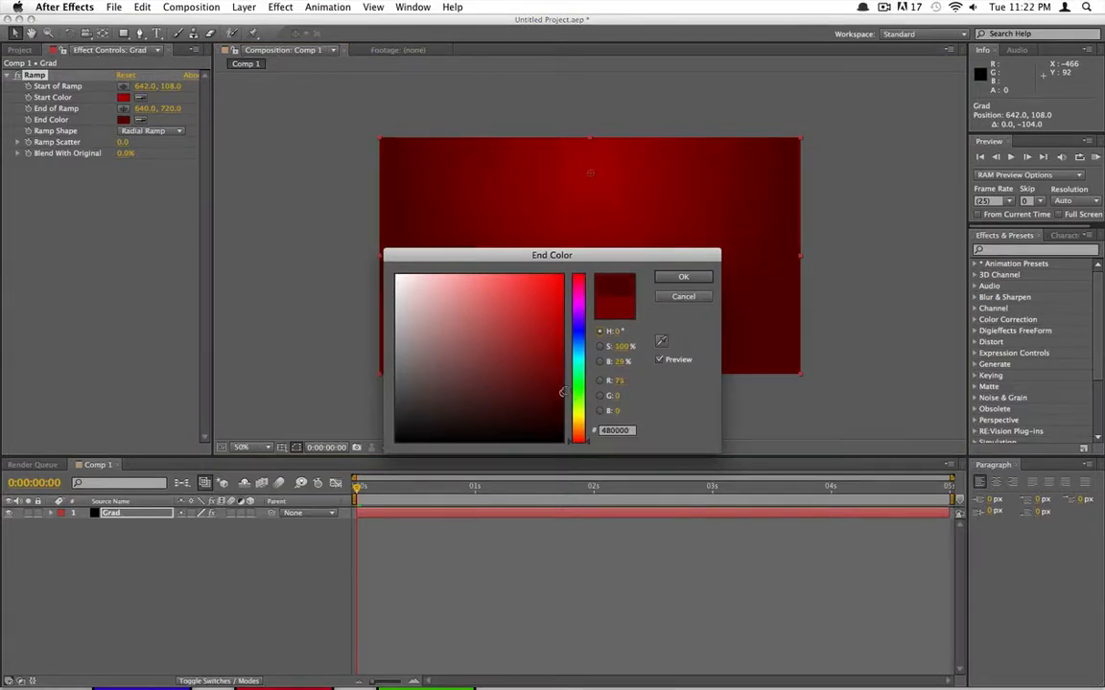
left_click(566, 383)
left_click(683, 276)
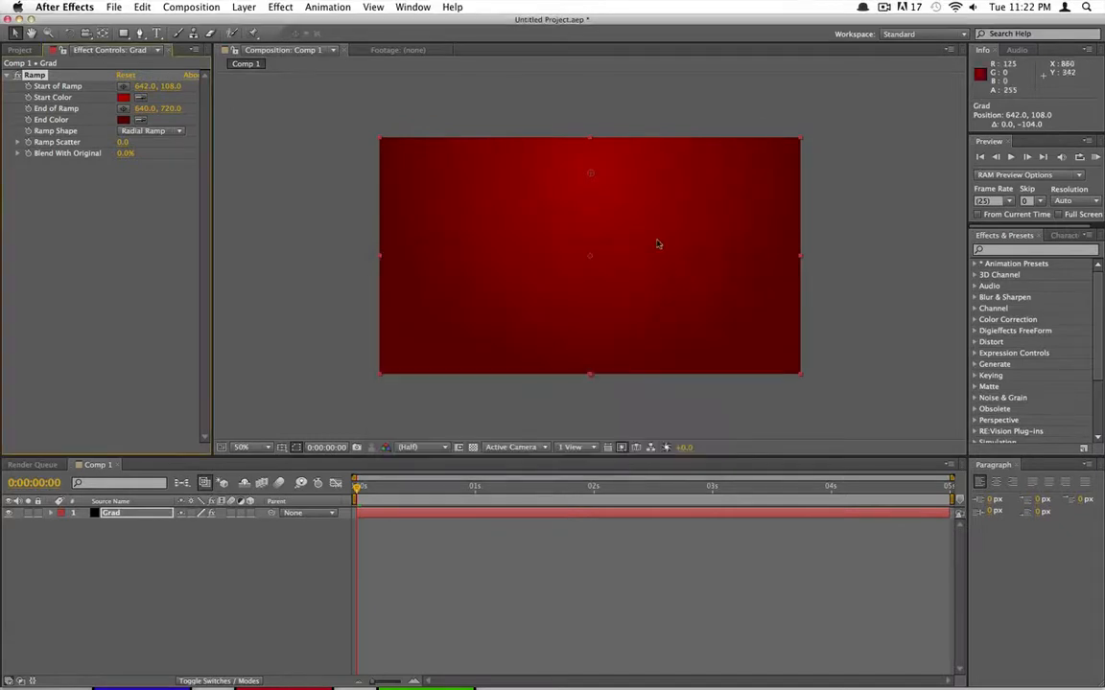
Move the Ramp effect's end point below the composition to 640, 830, and deselect the Grad layer
left_click(123, 108)
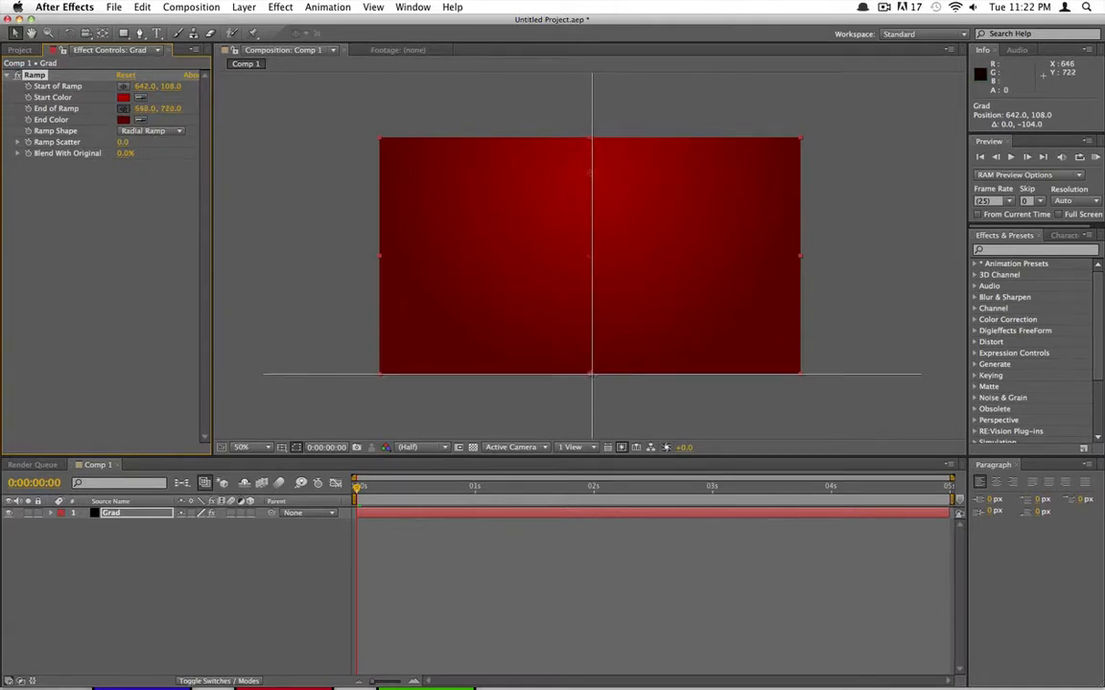
left_click(593, 374)
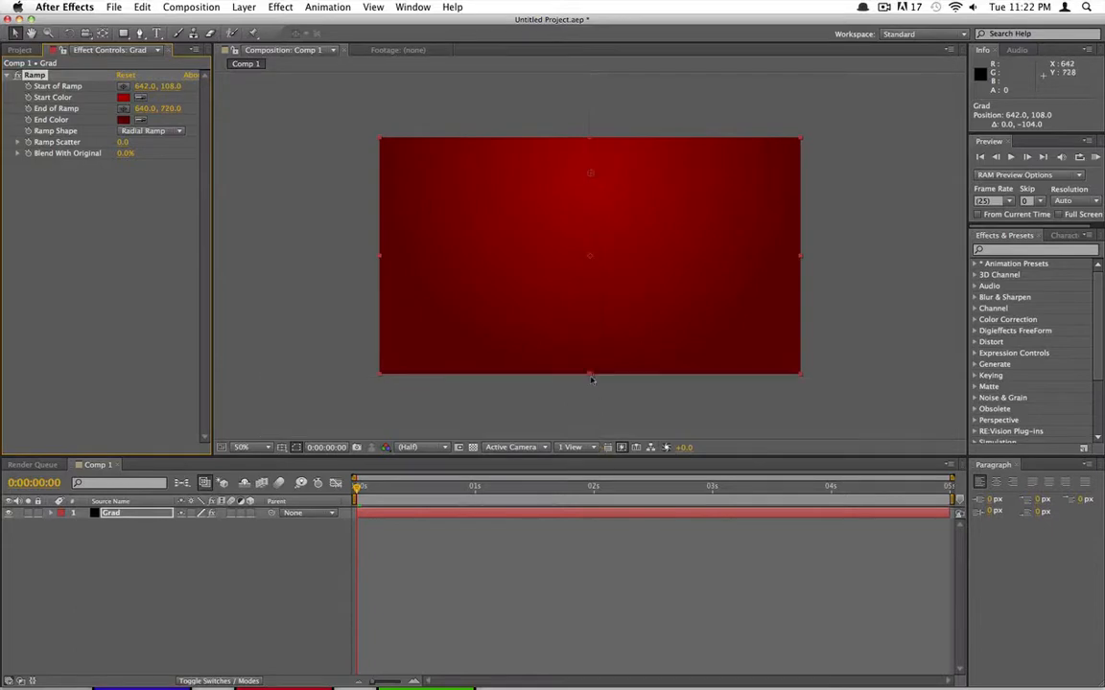
left_click_drag(590, 376, 592, 414)
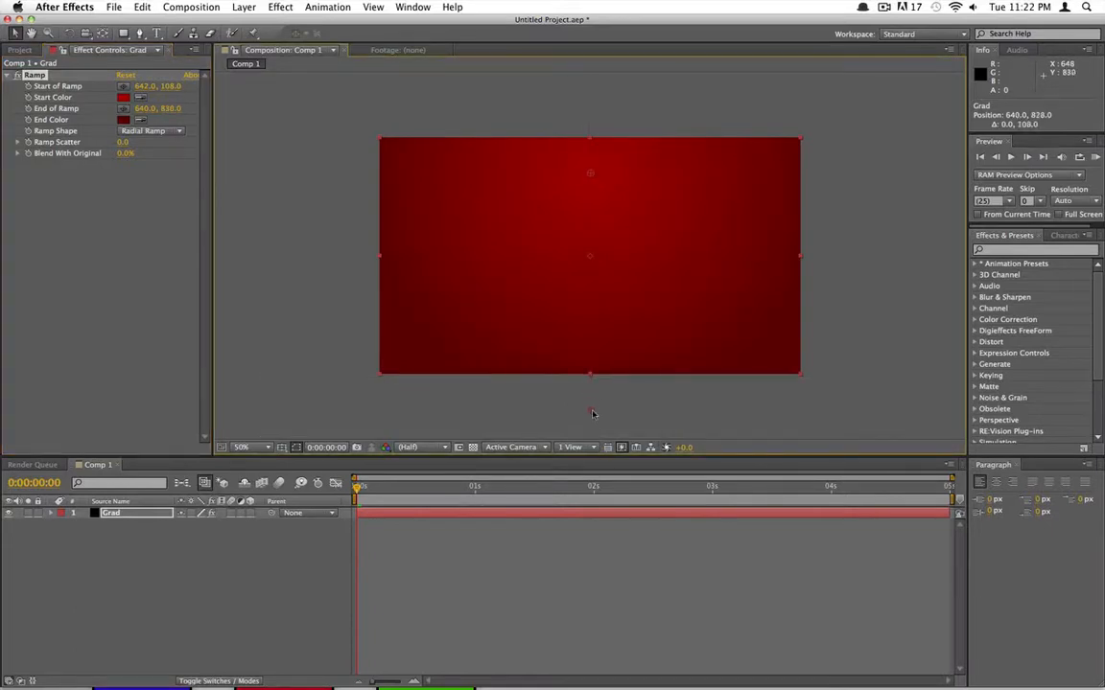
left_click(301, 194)
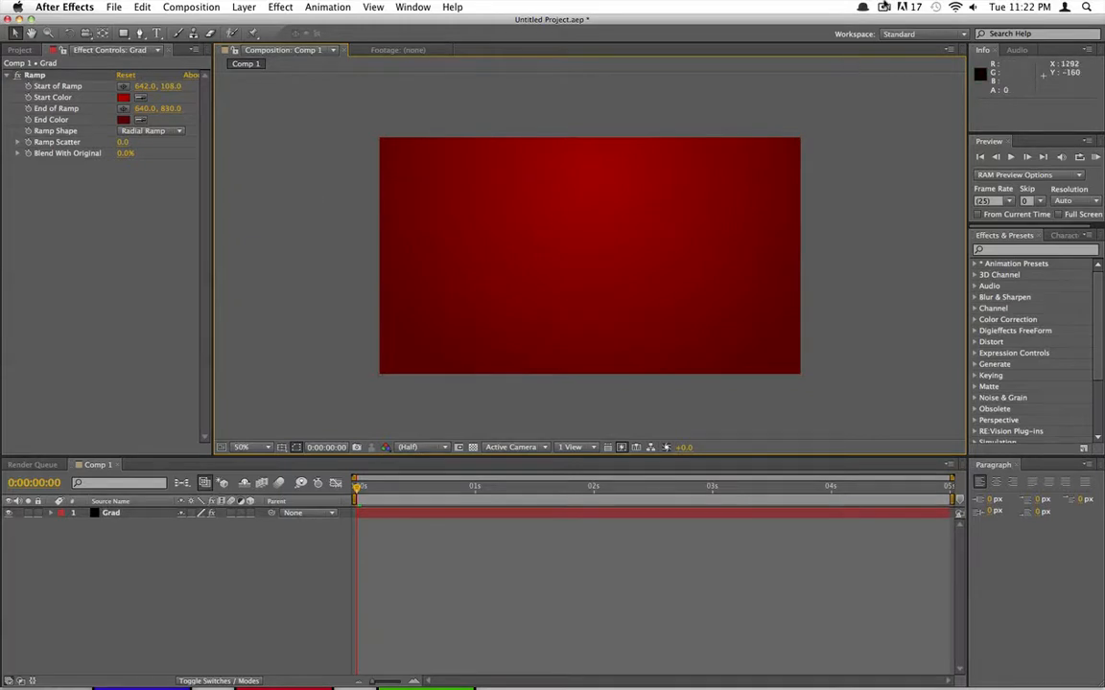
left_click(882, 7)
left_click(734, 122)
Create a black 1280 x 720 solid layer named Particles
left_click(247, 6)
mouse_move(255, 22)
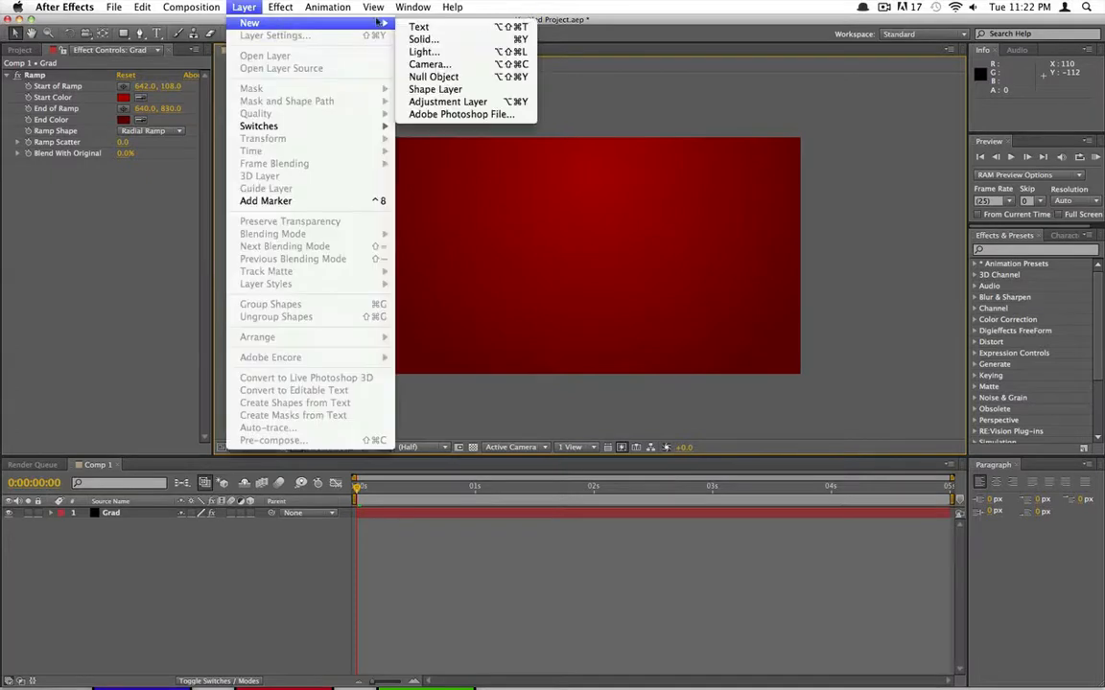
left_click(451, 39)
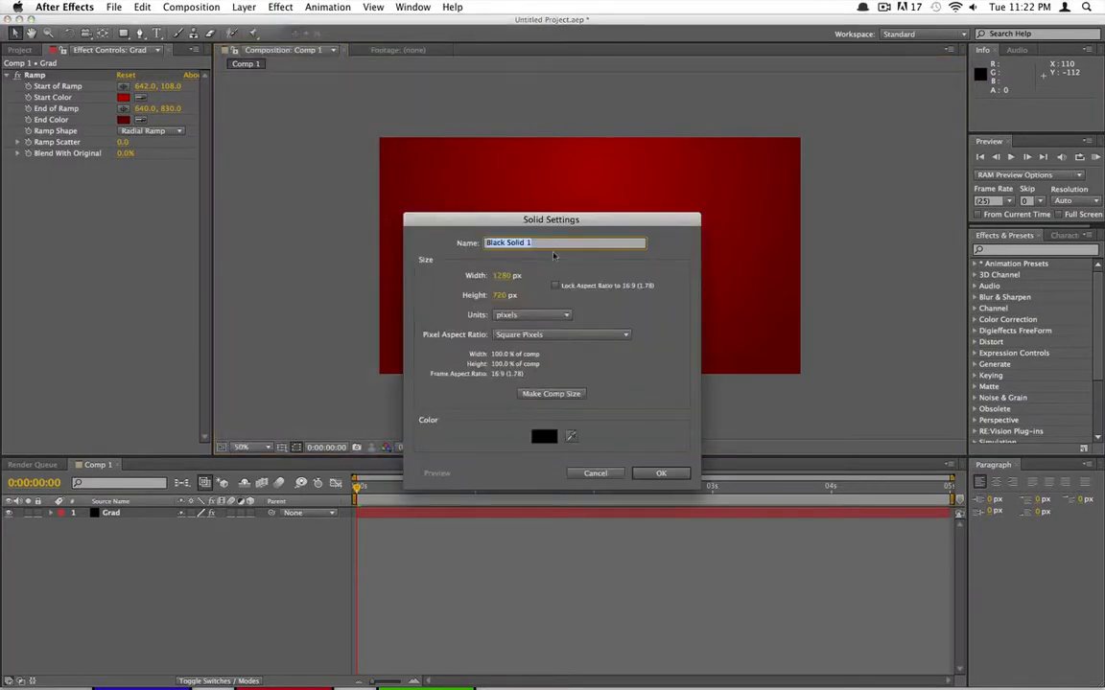
type("B")
left_click(661, 473)
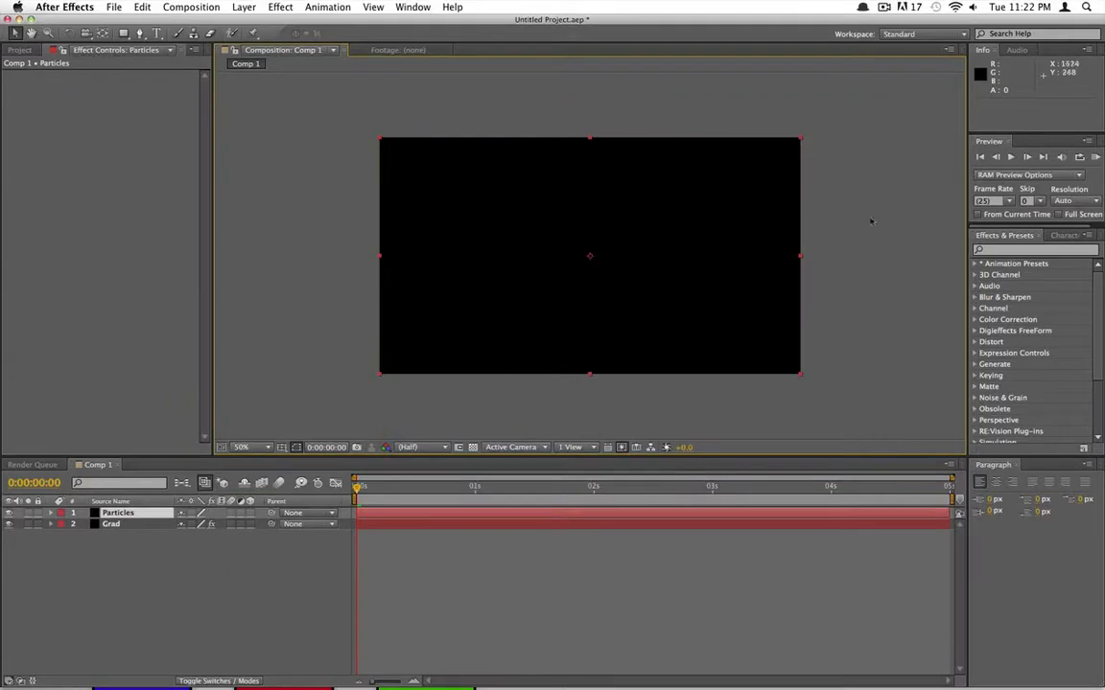
Apply the CC Particle World simulation effect to the Particles layer
left_click(107, 524)
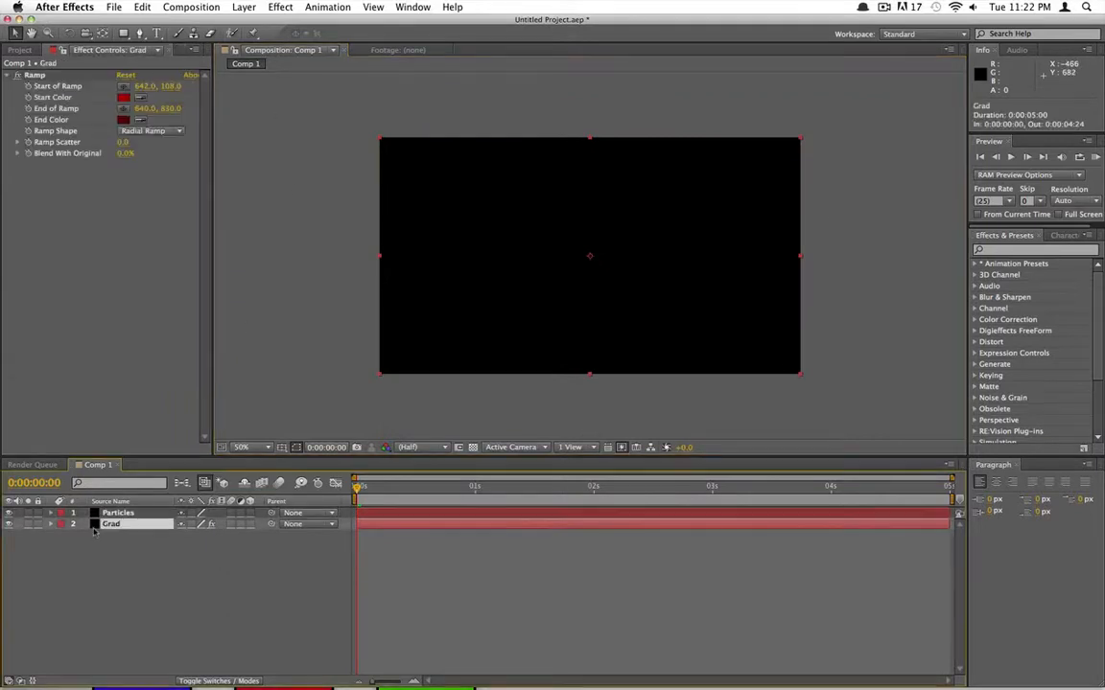
left_click(106, 513)
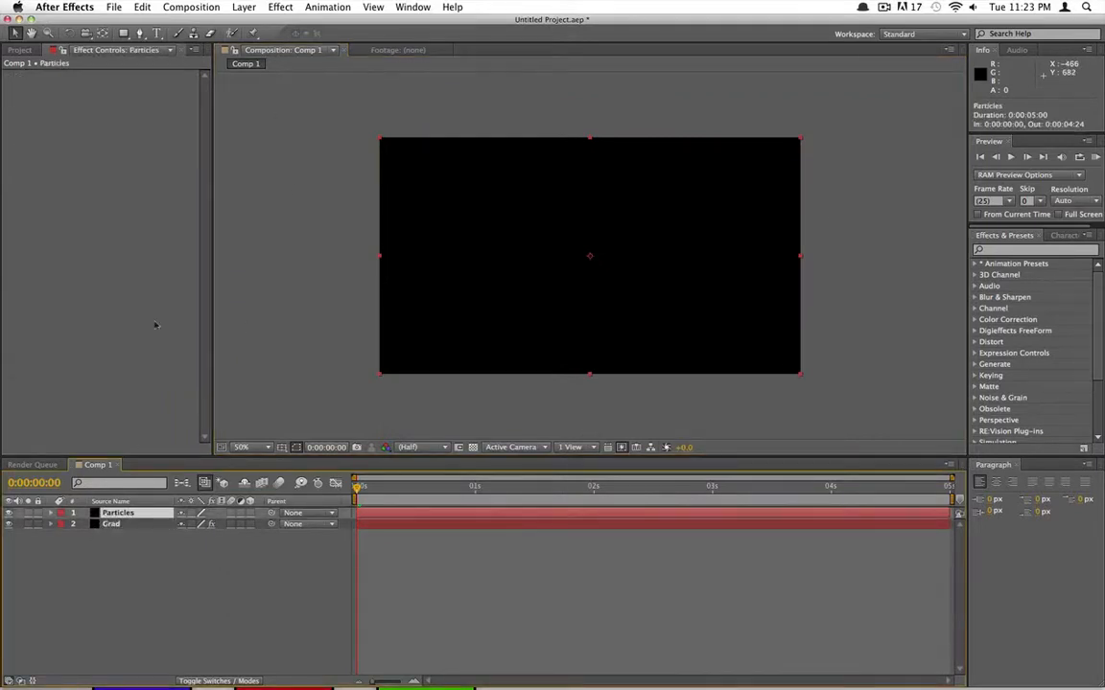
left_click(257, 7)
mouse_move(289, 6)
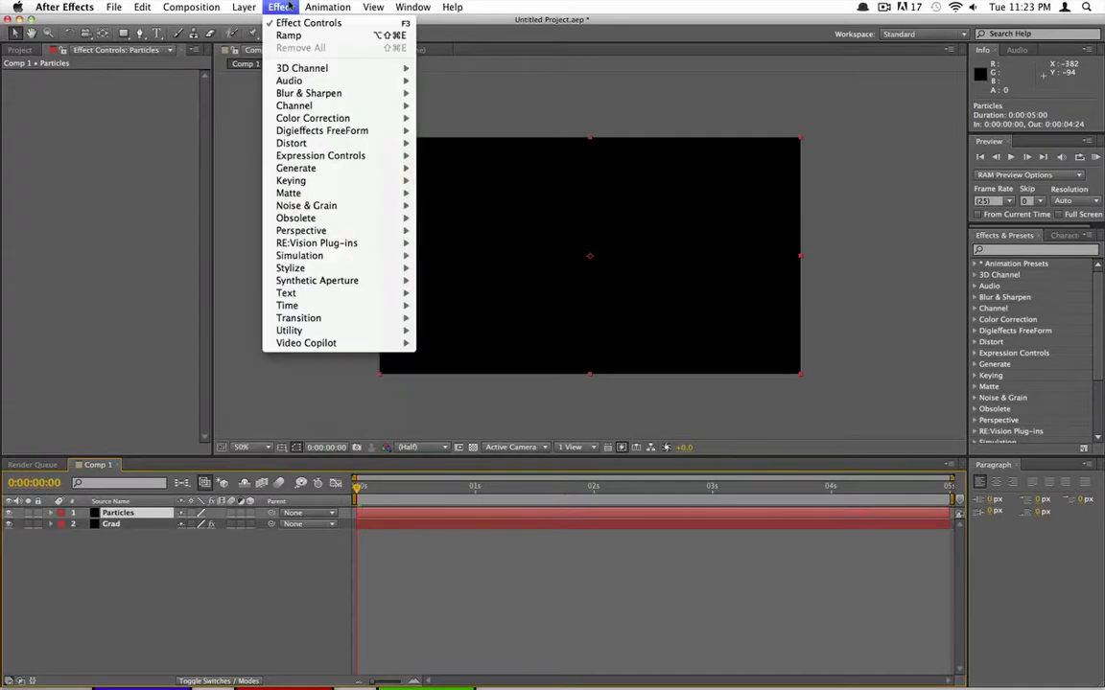
mouse_move(354, 219)
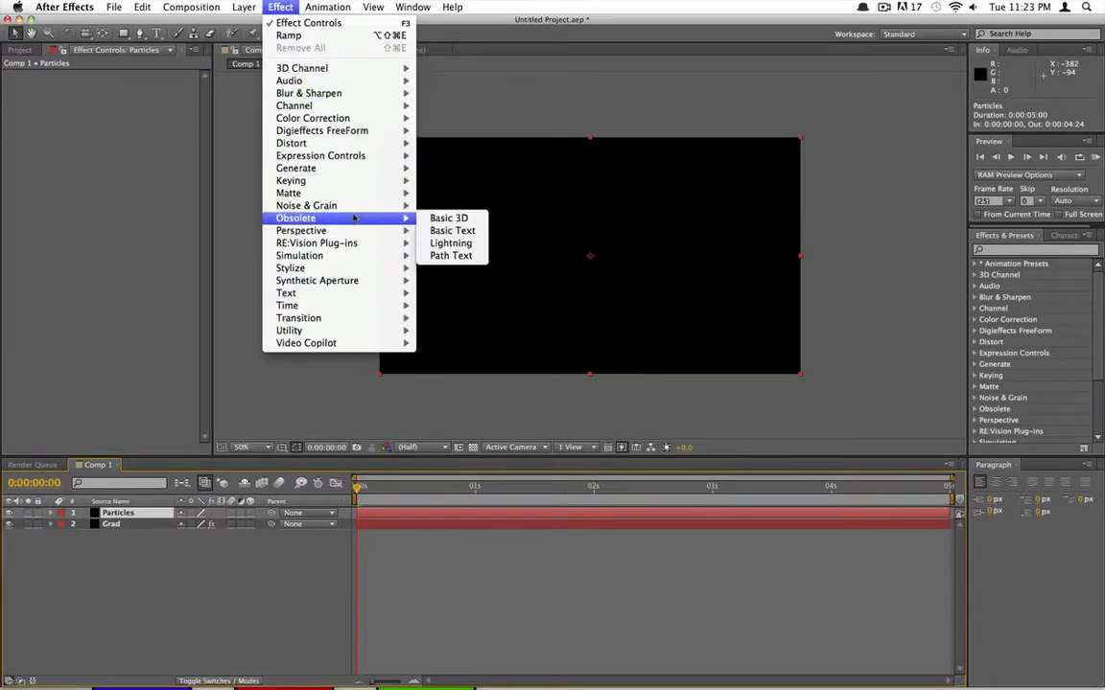
mouse_move(279, 255)
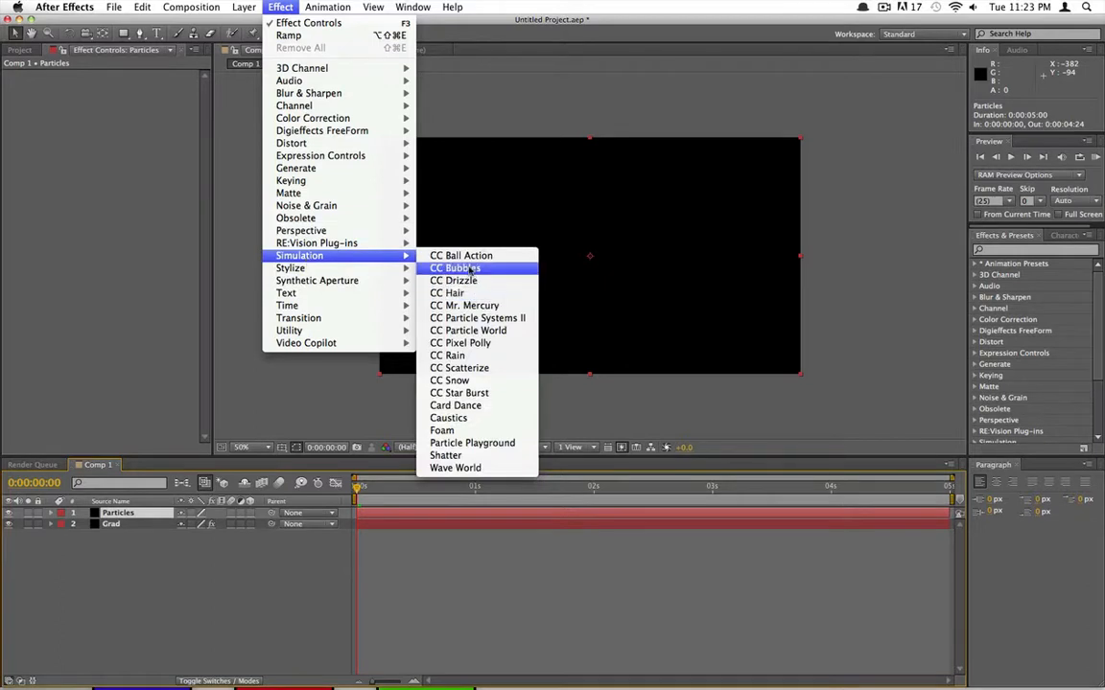
left_click(468, 330)
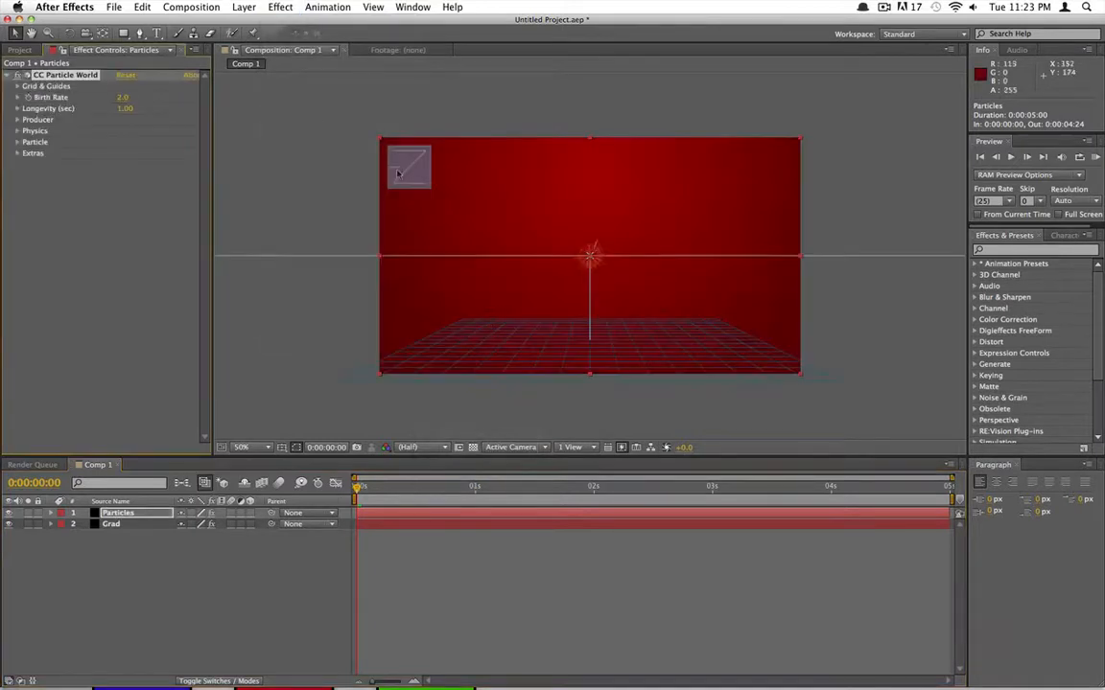
Hide CC Particle World's motion path, grid, horizon and axis box guides
left_click(17, 88)
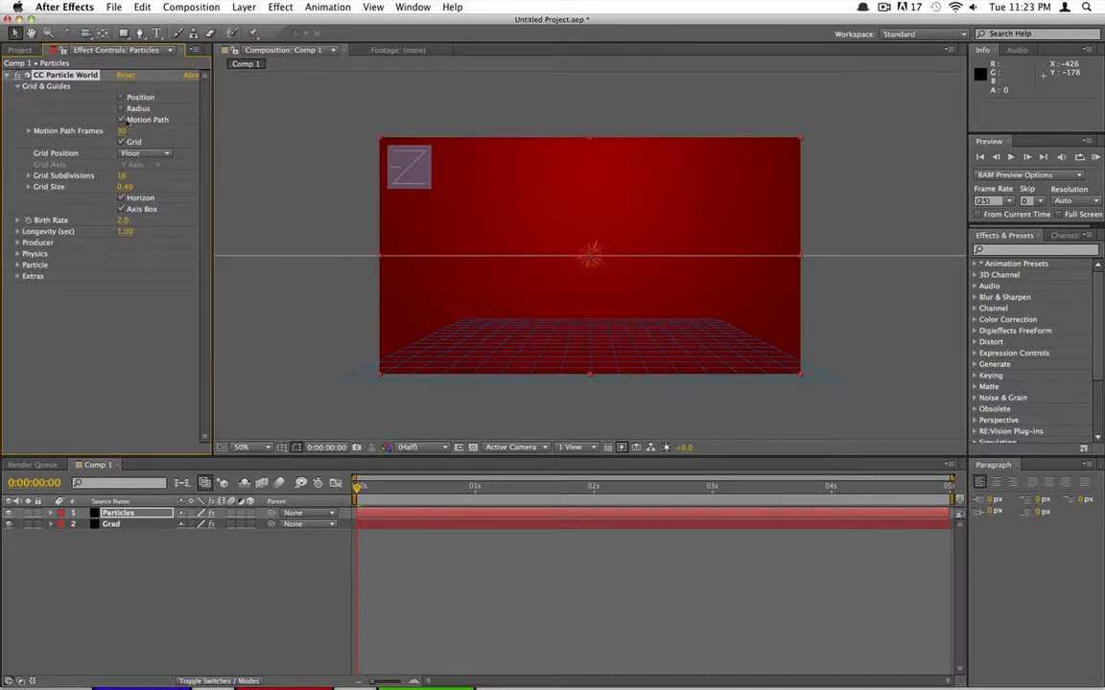
left_click(121, 120)
left_click(122, 142)
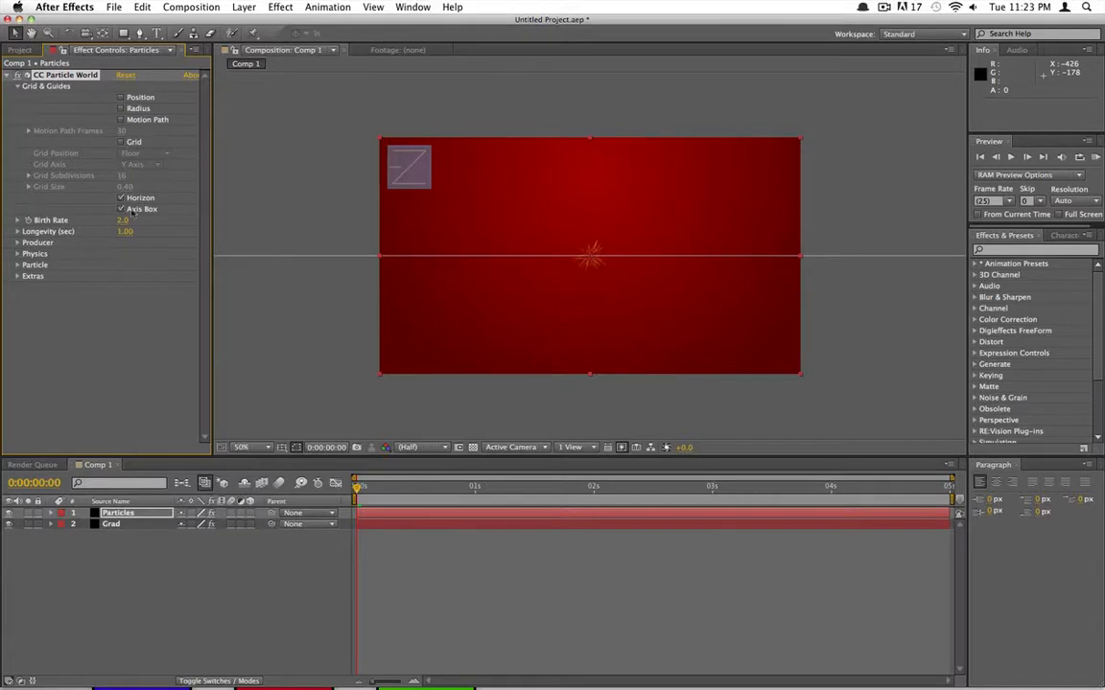
left_click(121, 199)
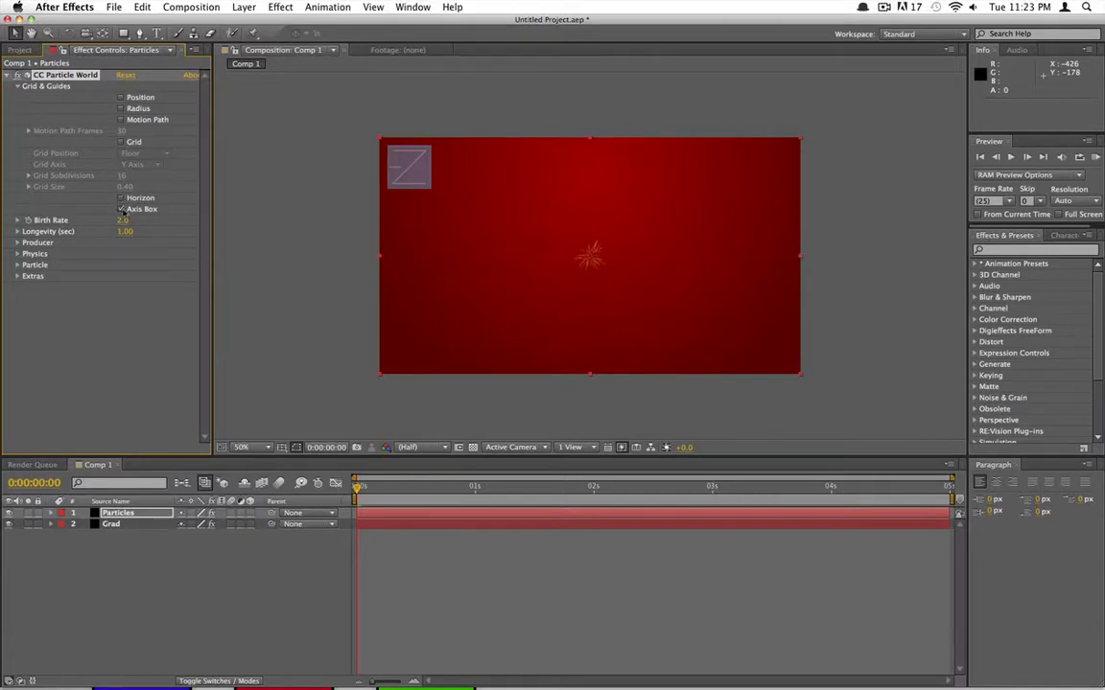
left_click(120, 209)
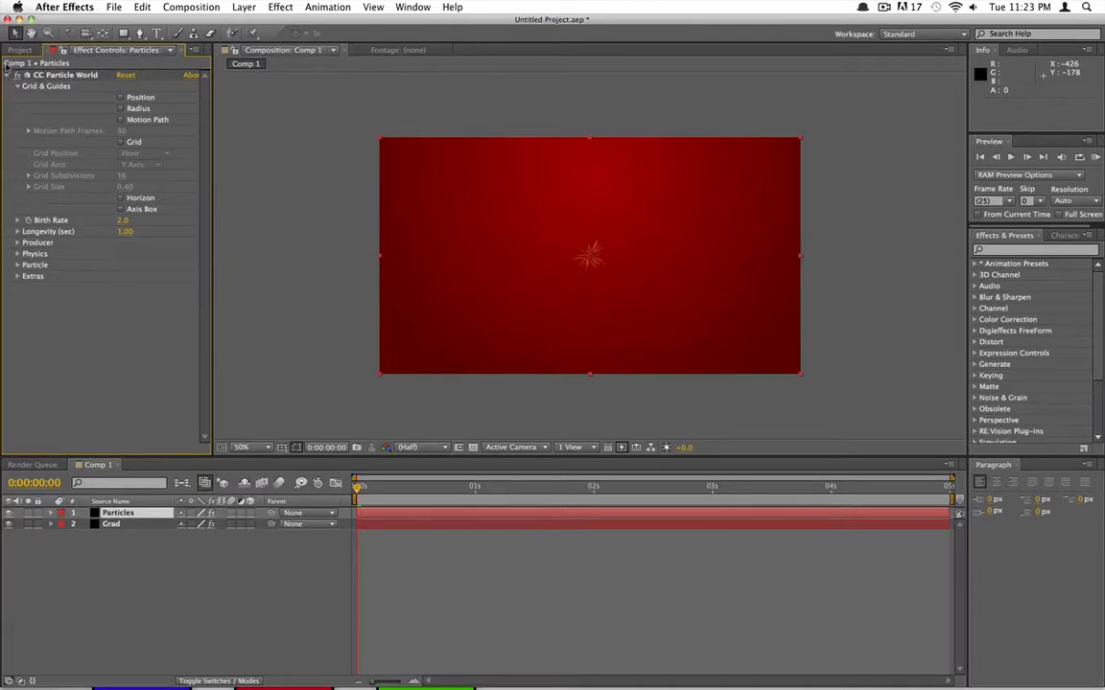
left_click(9, 75)
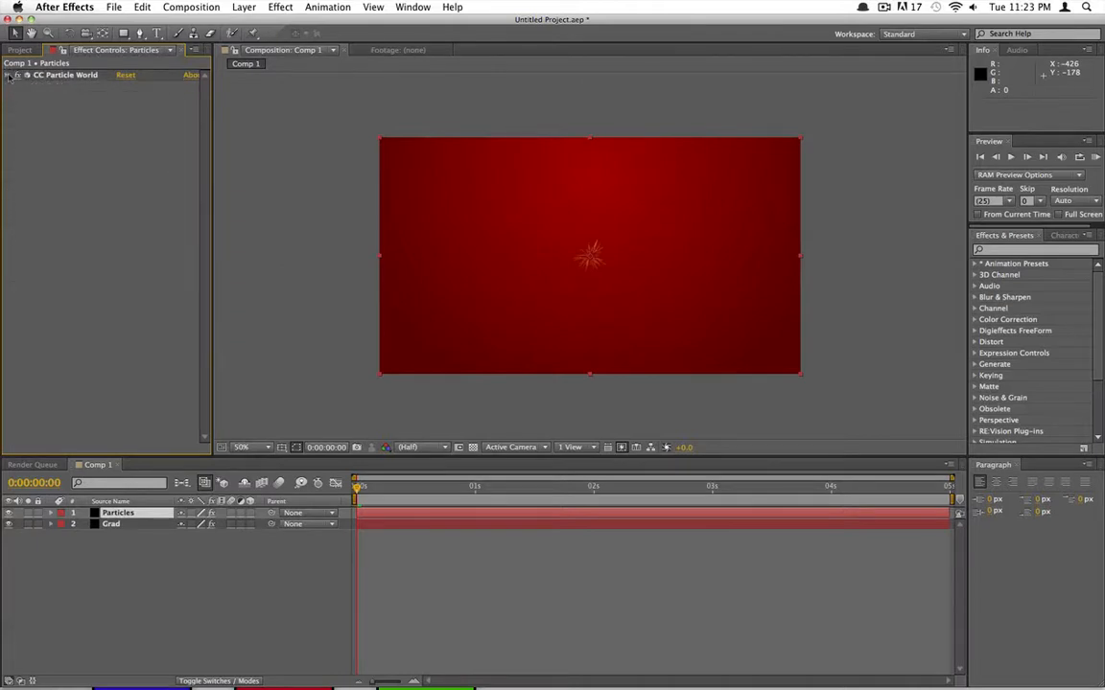
left_click(9, 75)
left_click(18, 85)
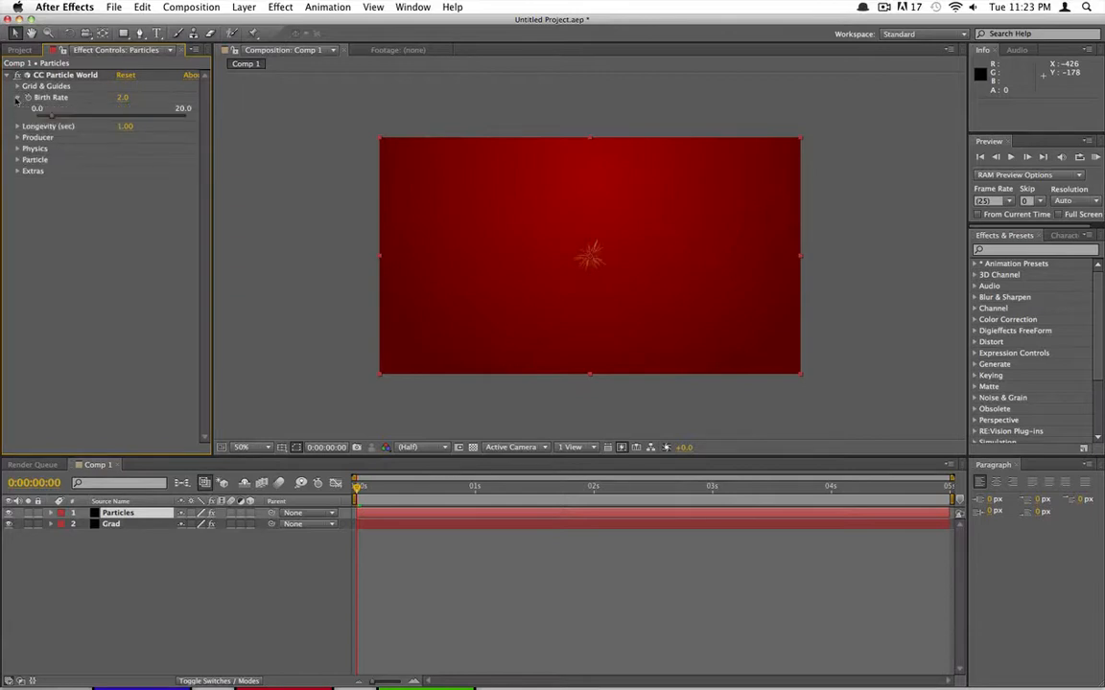
Set the CC Particle World producer's X, Y and Z radius to 2 each
left_click(16, 120)
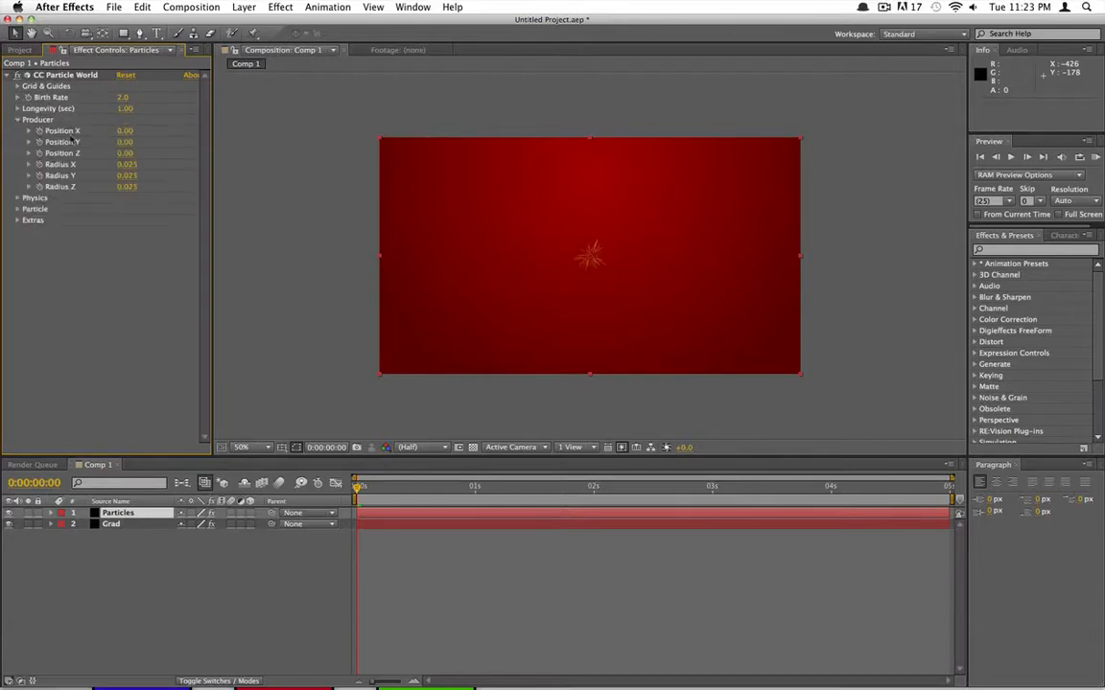
left_click(126, 165)
type("2")
key("Return")
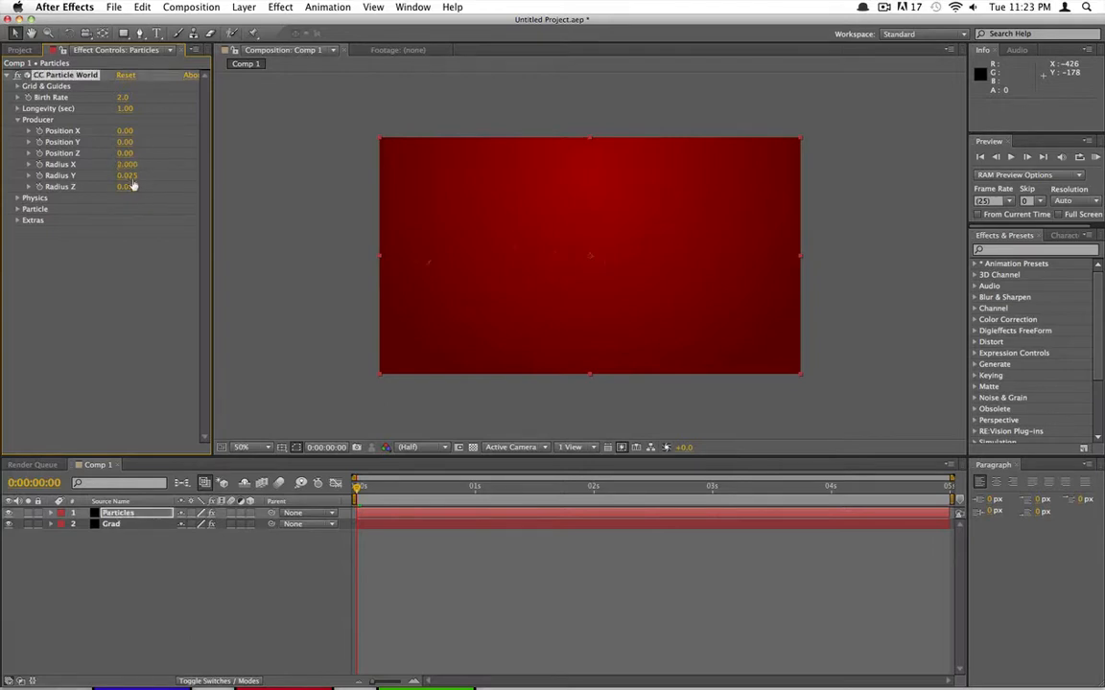
left_click(127, 176)
type("2")
key("Return")
left_click(126, 188)
type("2")
key("Return")
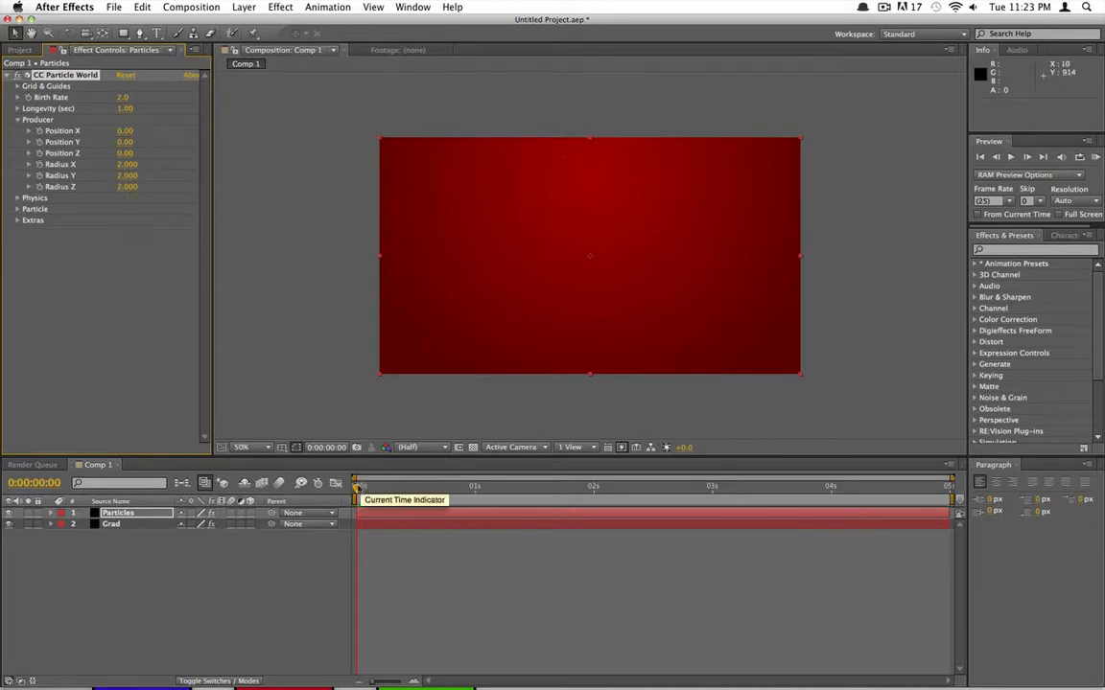
Move the current time to 0:00:00:08 and set CC Particle World's particle type to Faded Sphere
left_click_drag(357, 487, 395, 487)
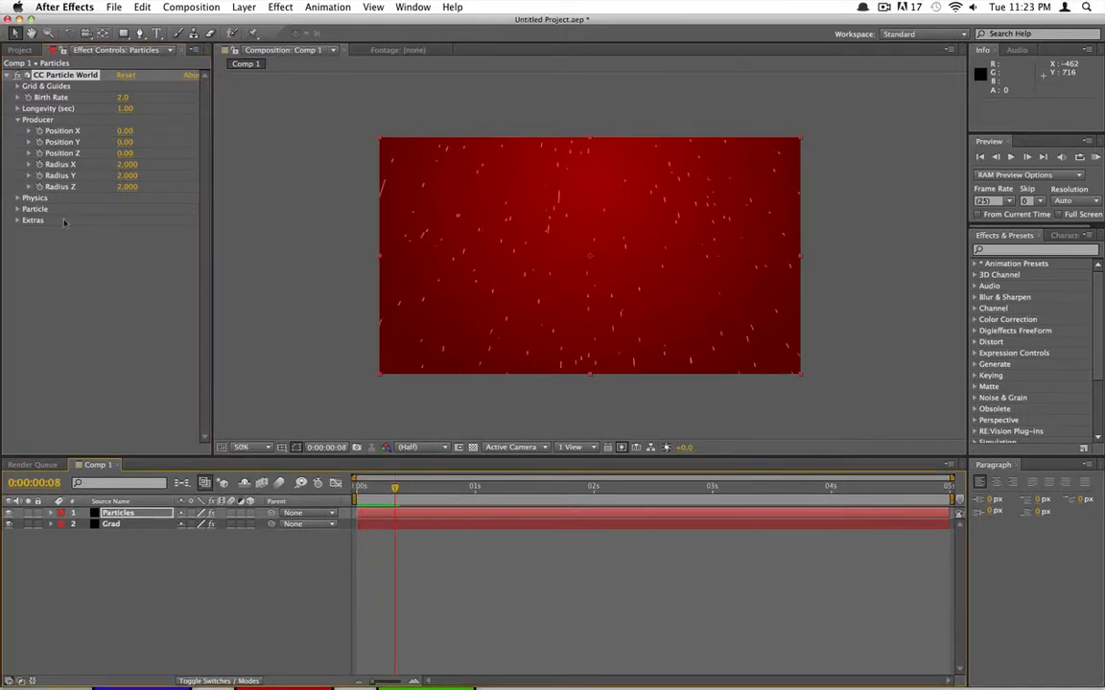
left_click(18, 120)
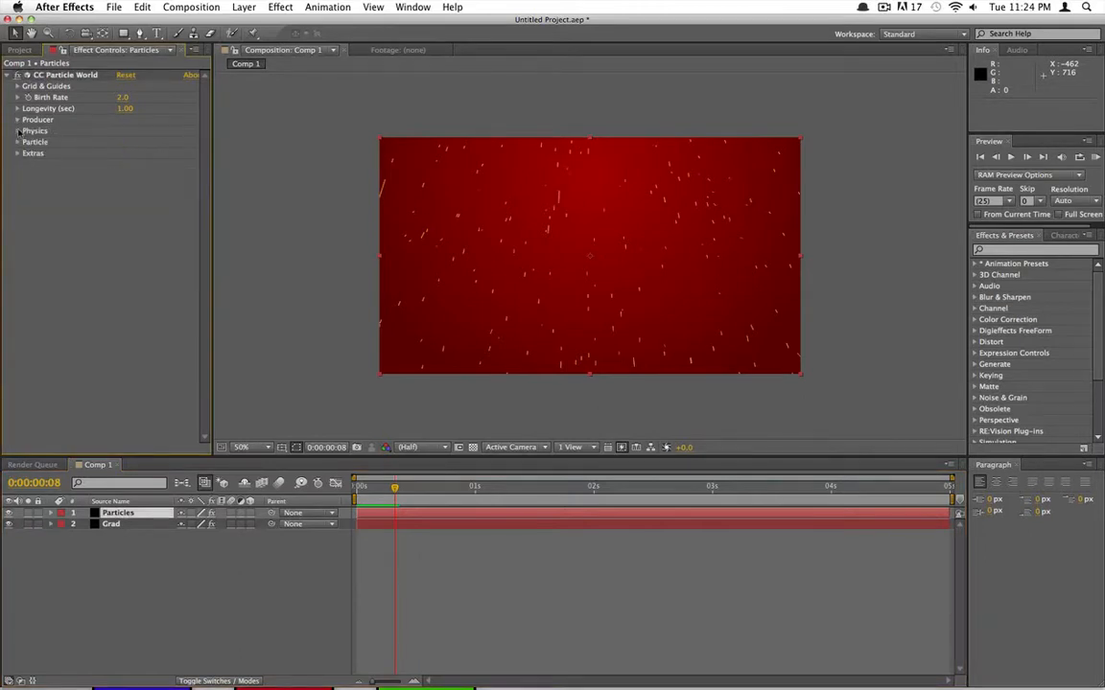
left_click(17, 142)
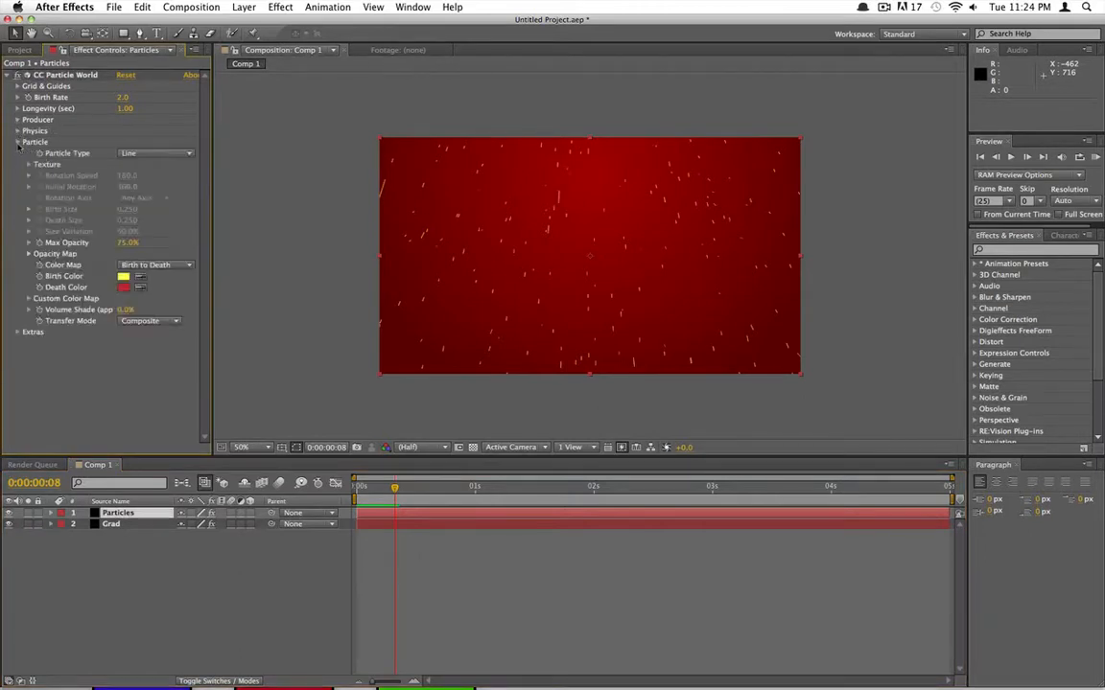
left_click(138, 152)
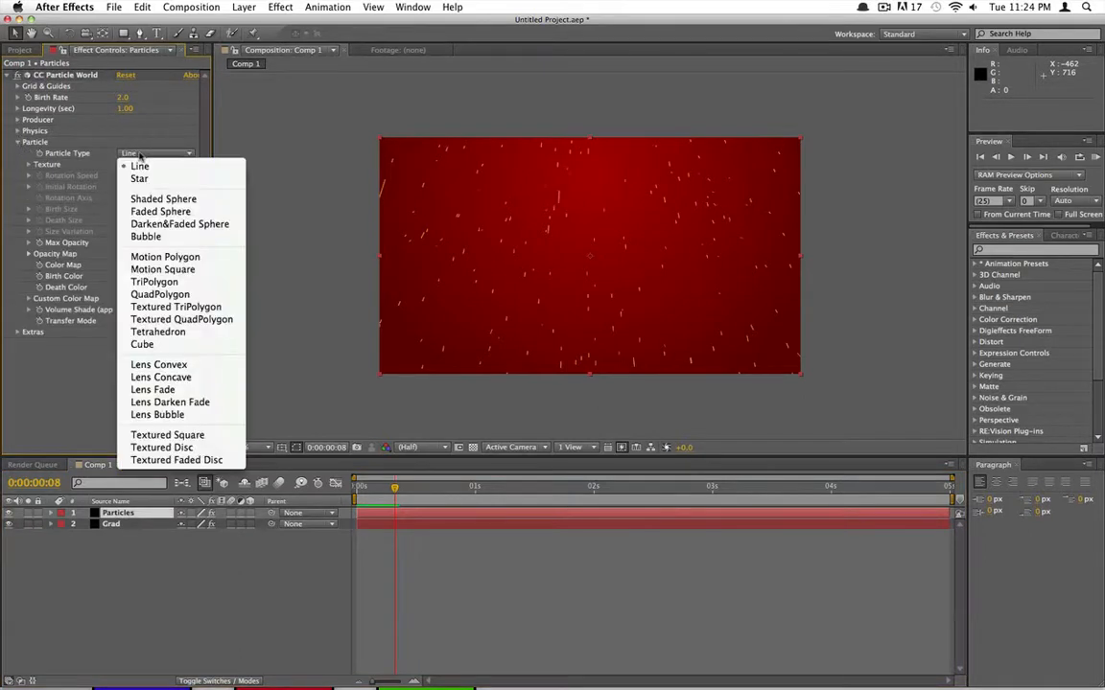
left_click(161, 212)
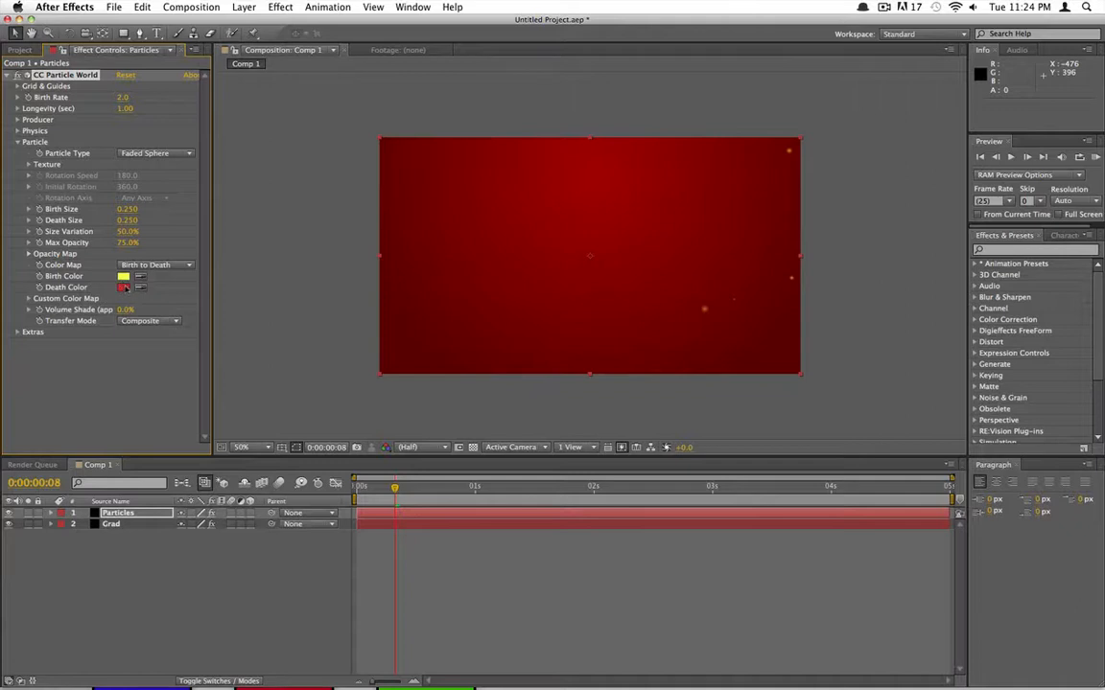
left_click(153, 265)
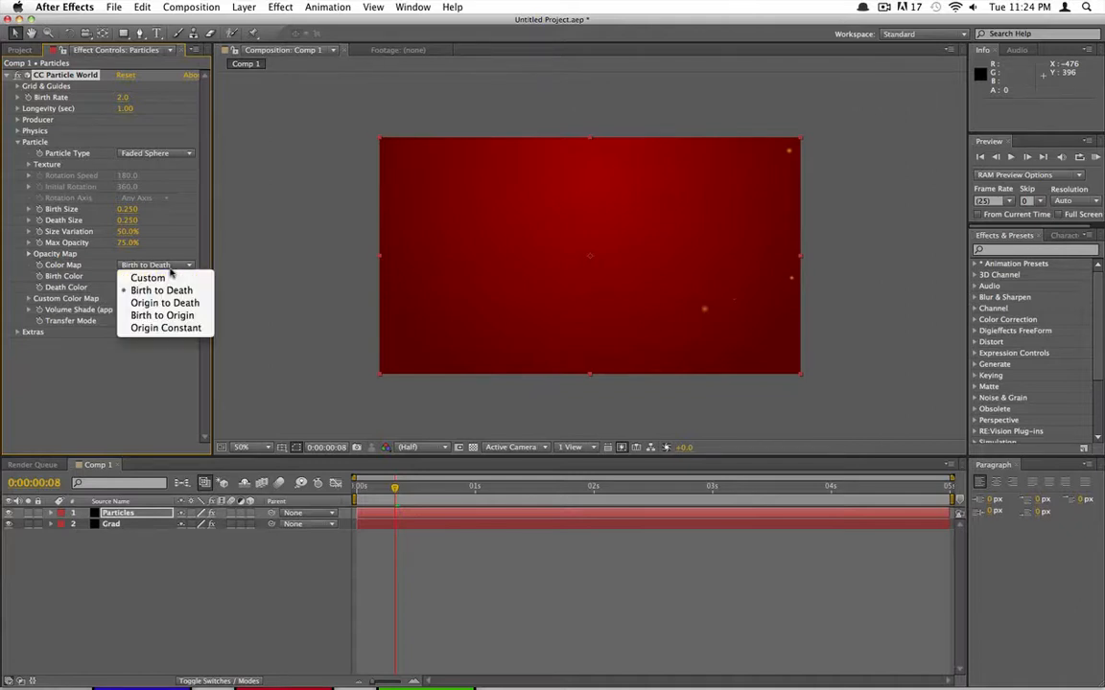
left_click(109, 326)
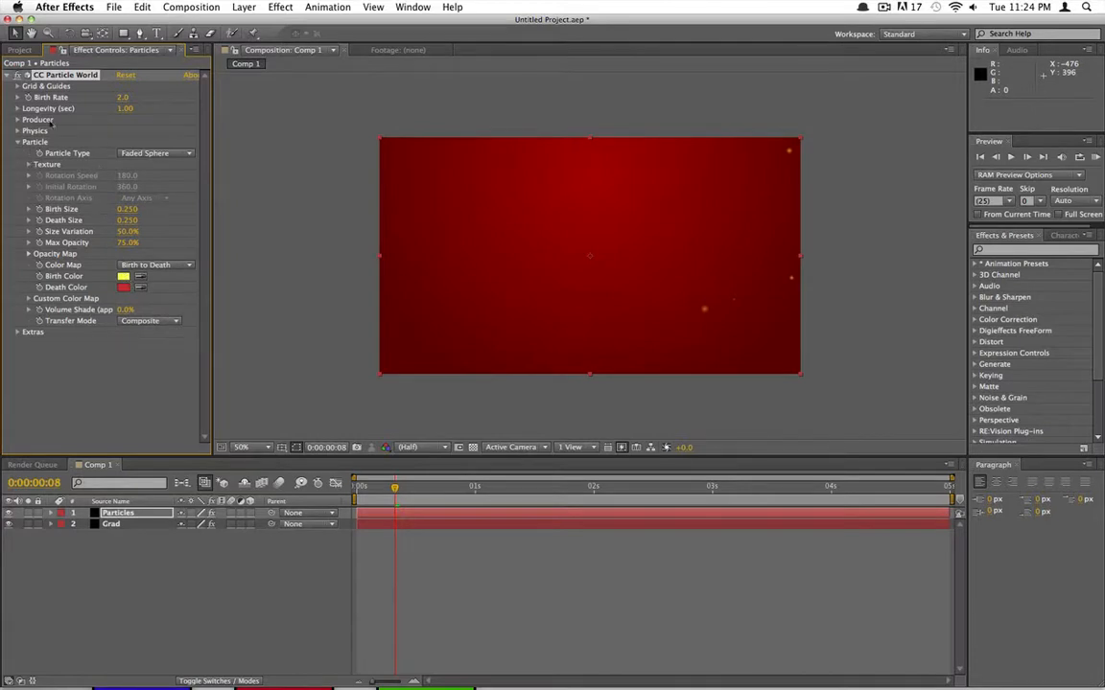
left_click(18, 142)
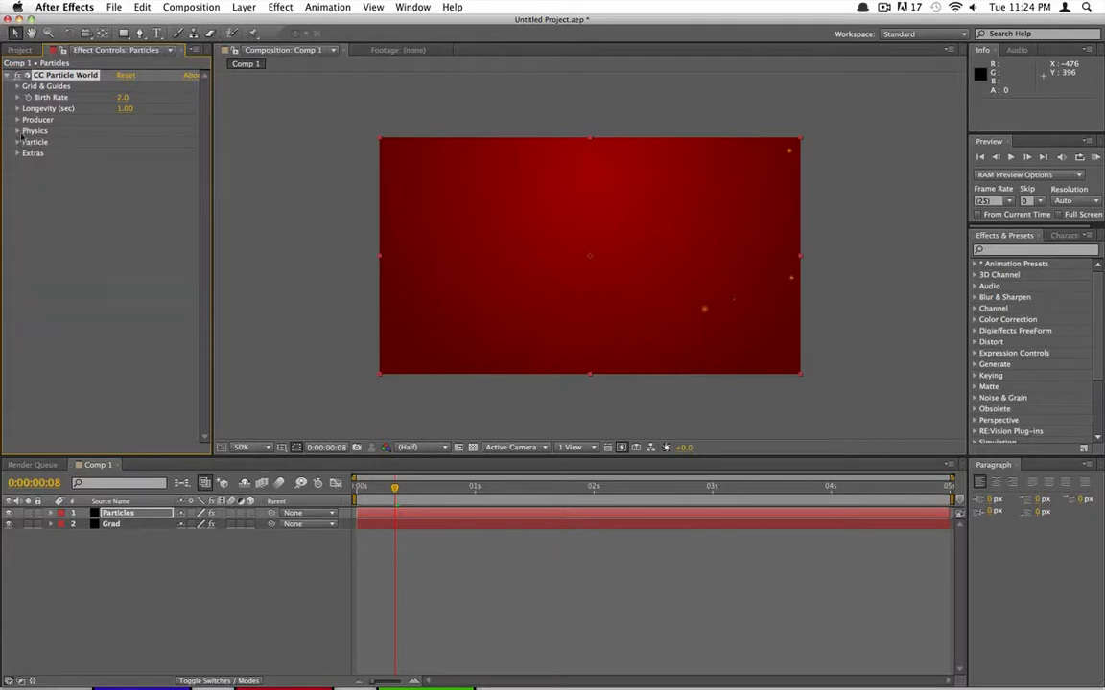
Raise CC Particle World's birth rate to 4.0 and scrub ahead to 0:00:01:05 to check the particles
left_click_drag(395, 489, 432, 494)
left_click_drag(121, 97, 126, 97)
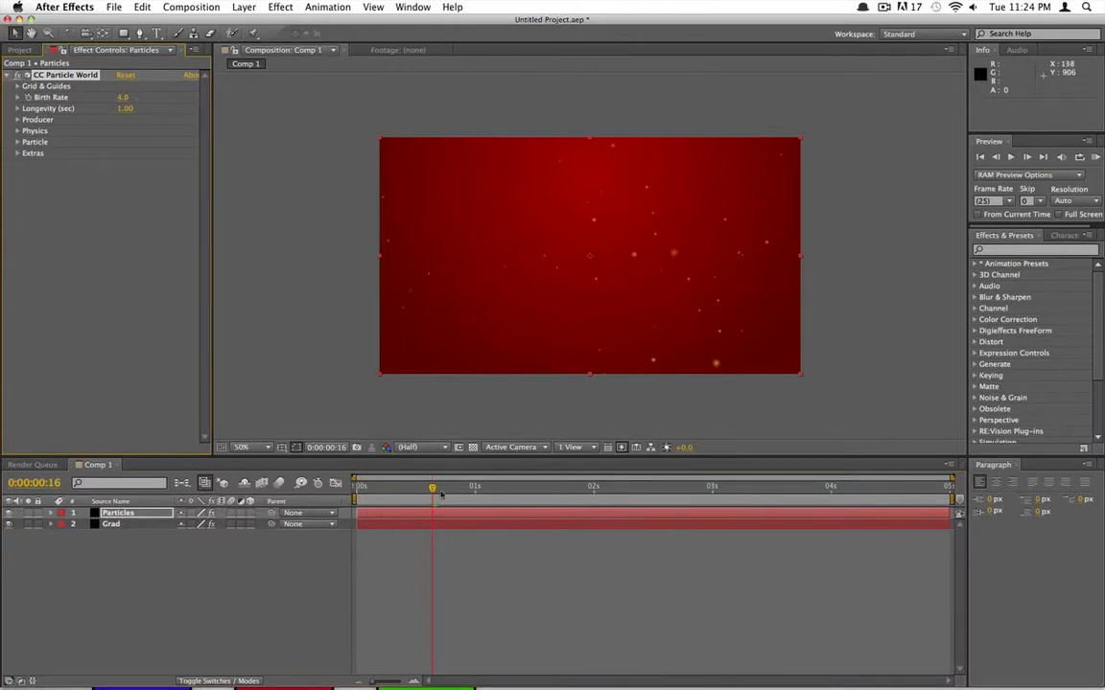
left_click_drag(432, 486, 498, 480)
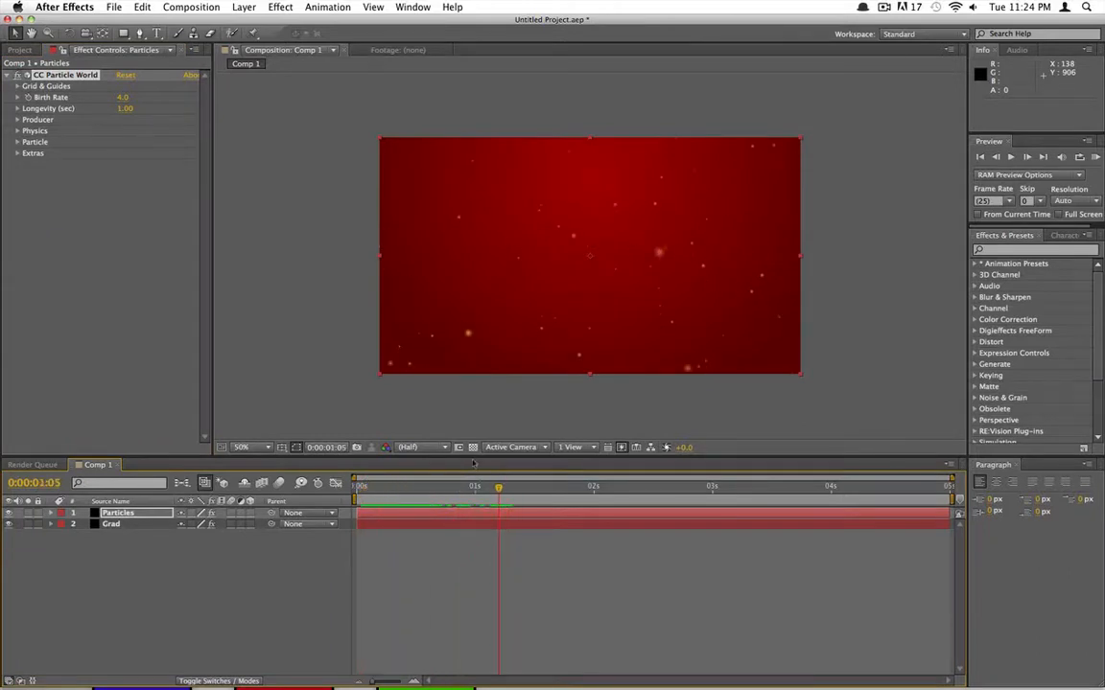
Set CC Particle World's physics gravity to 0.200 and velocity to 0.50
left_click(16, 130)
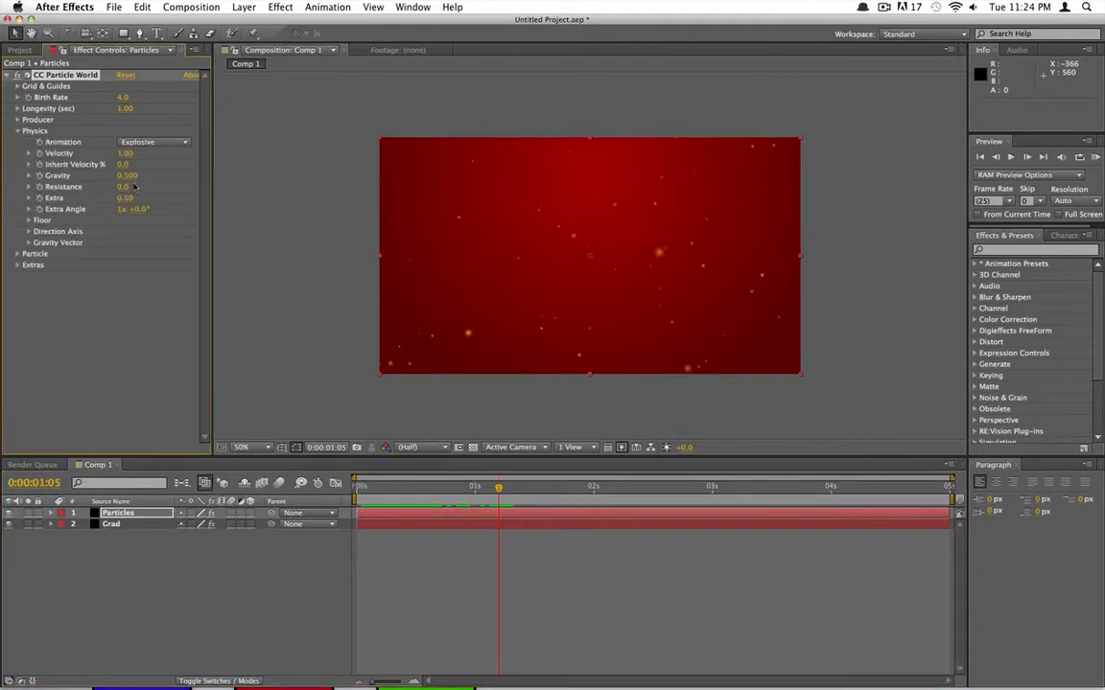
left_click_drag(124, 175, 108, 175)
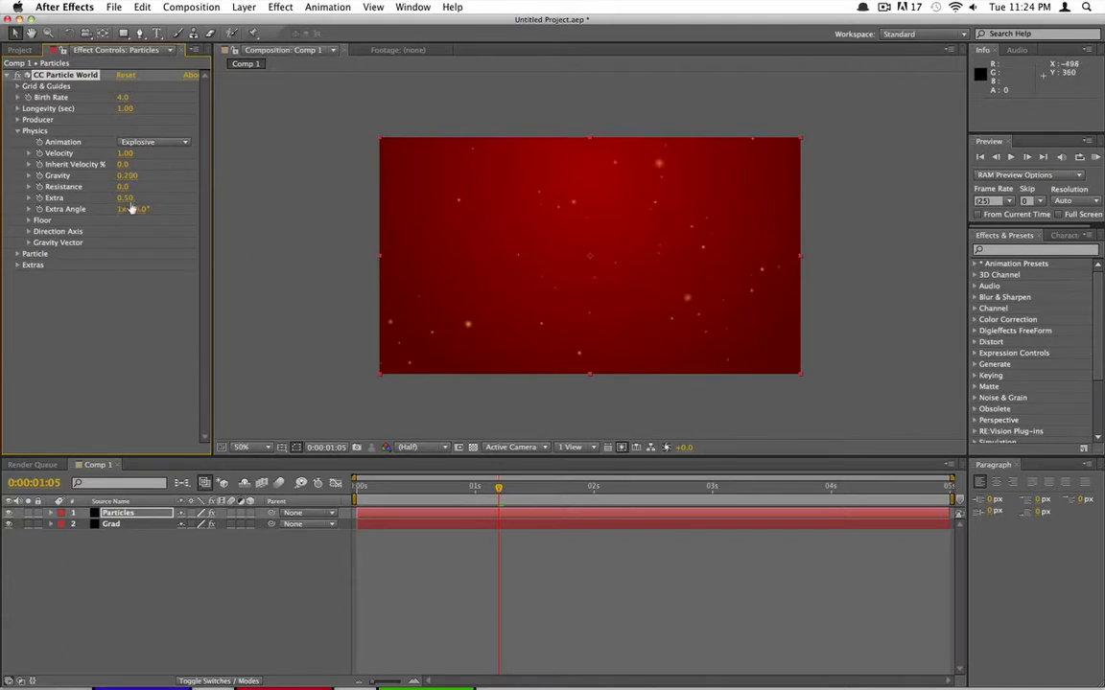
left_click_drag(123, 154, 120, 153)
left_click_drag(122, 153, 139, 153)
left_click_drag(139, 154, 119, 137)
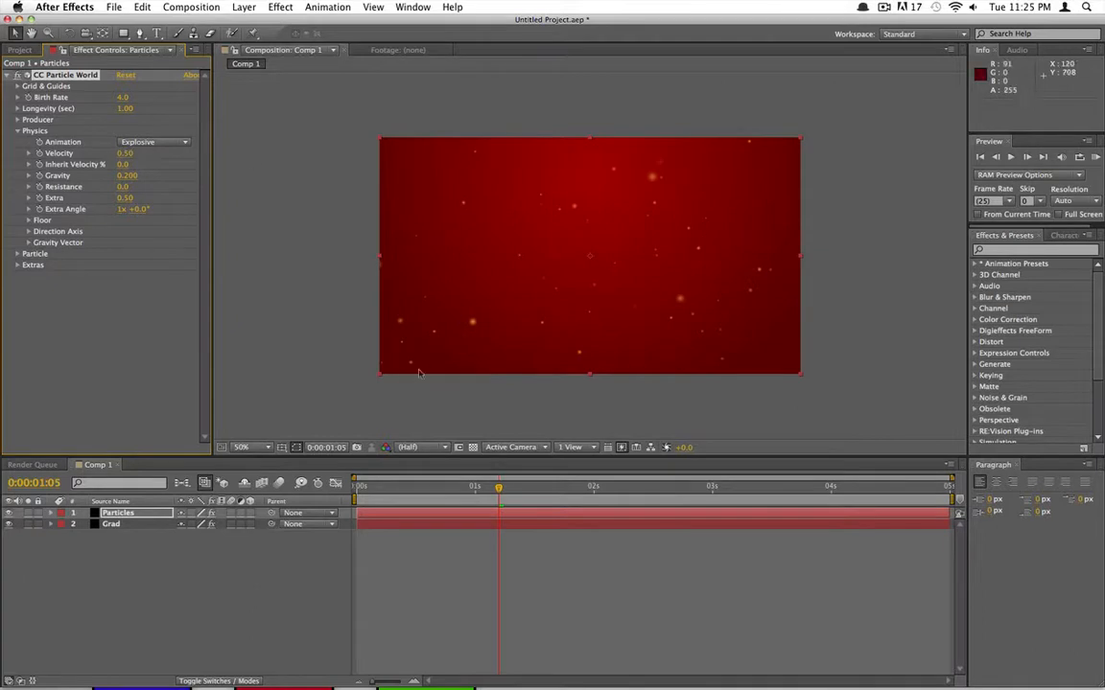
Deselect the Particles layer, return to the start of the composition and preview the particle motion
left_click(440, 580)
left_click(492, 488)
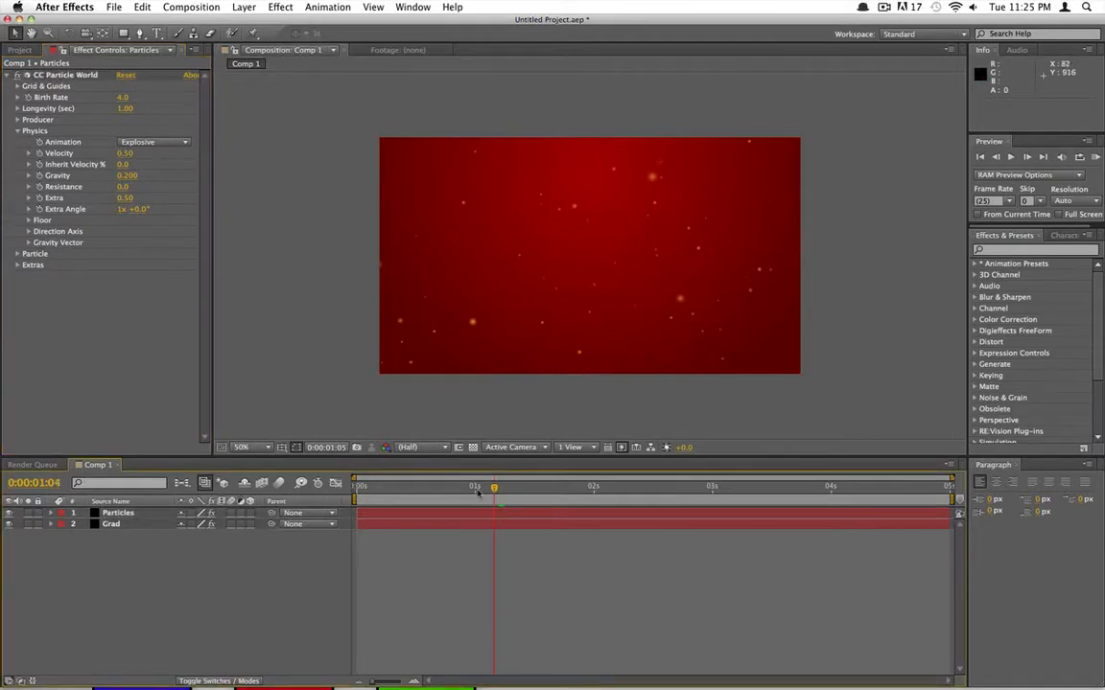
left_click_drag(486, 490, 343, 489)
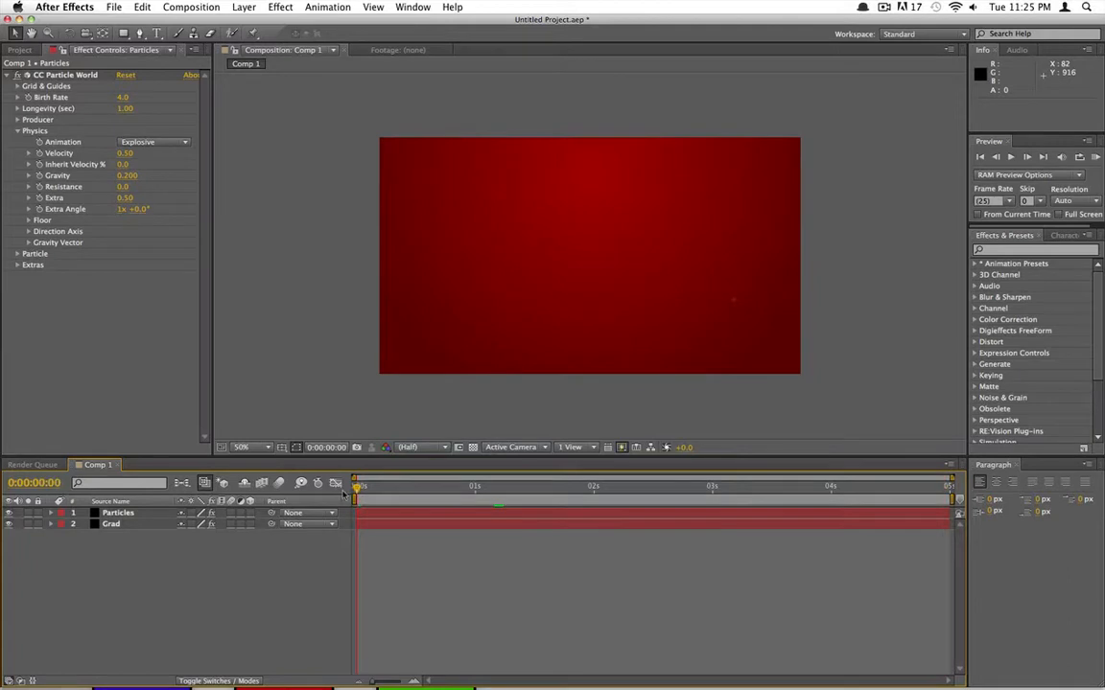
key("space")
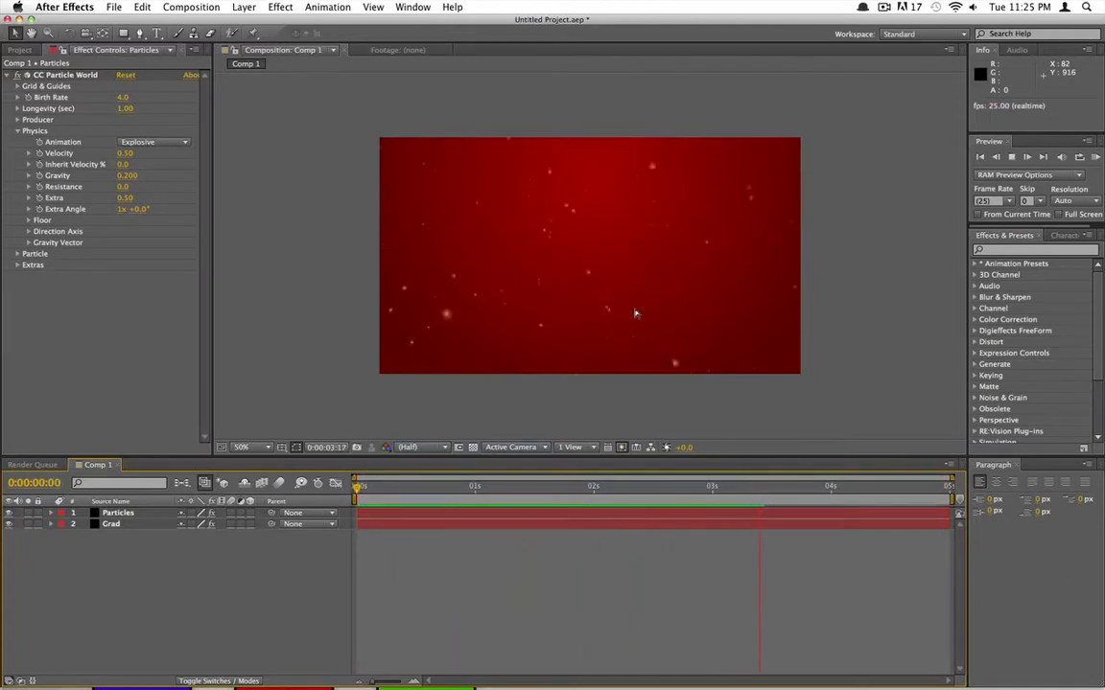
key("space")
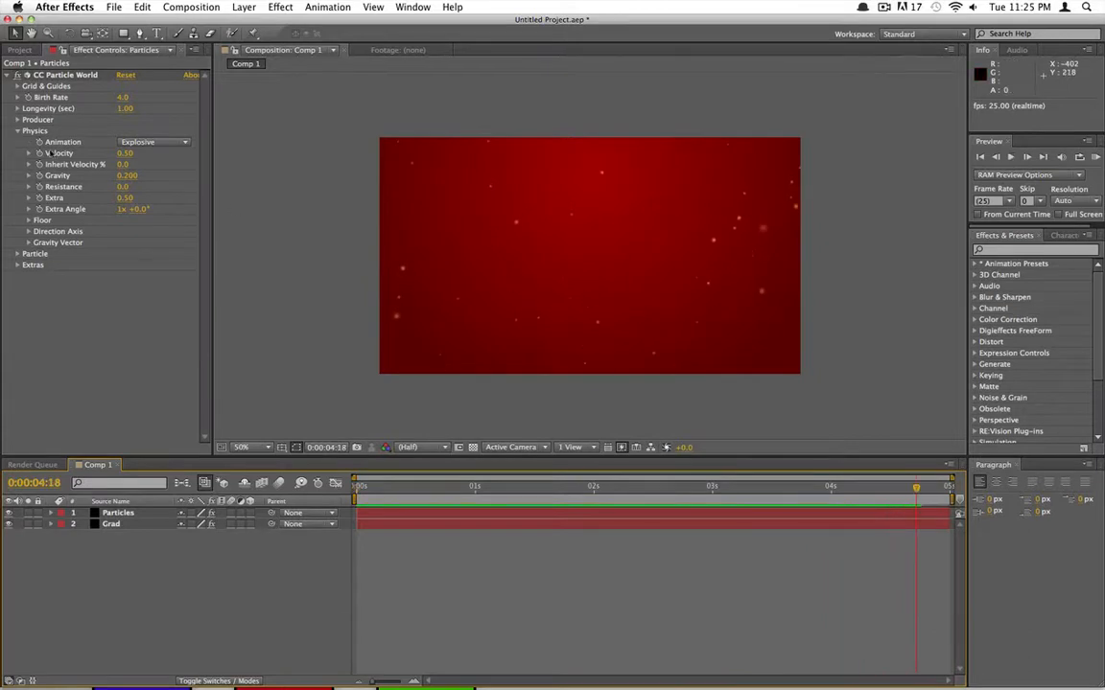
Lower CC Particle World's gravity to 0.010 and preview the animation from the start
left_click_drag(127, 176, 108, 176)
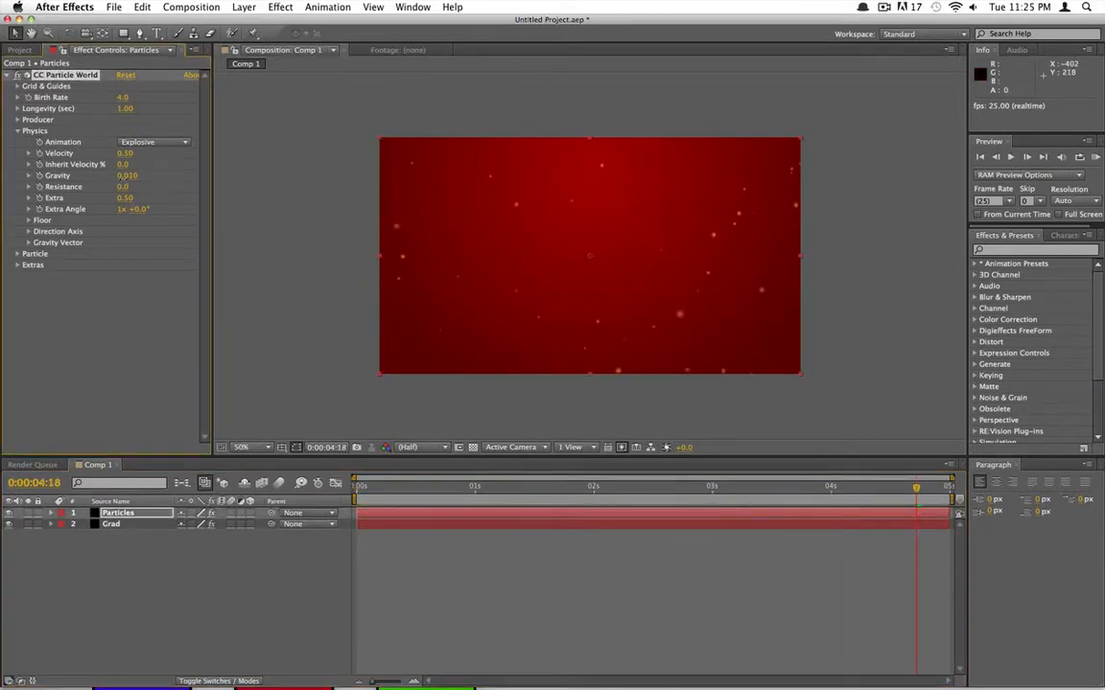
left_click_drag(108, 175, 110, 176)
left_click(357, 486)
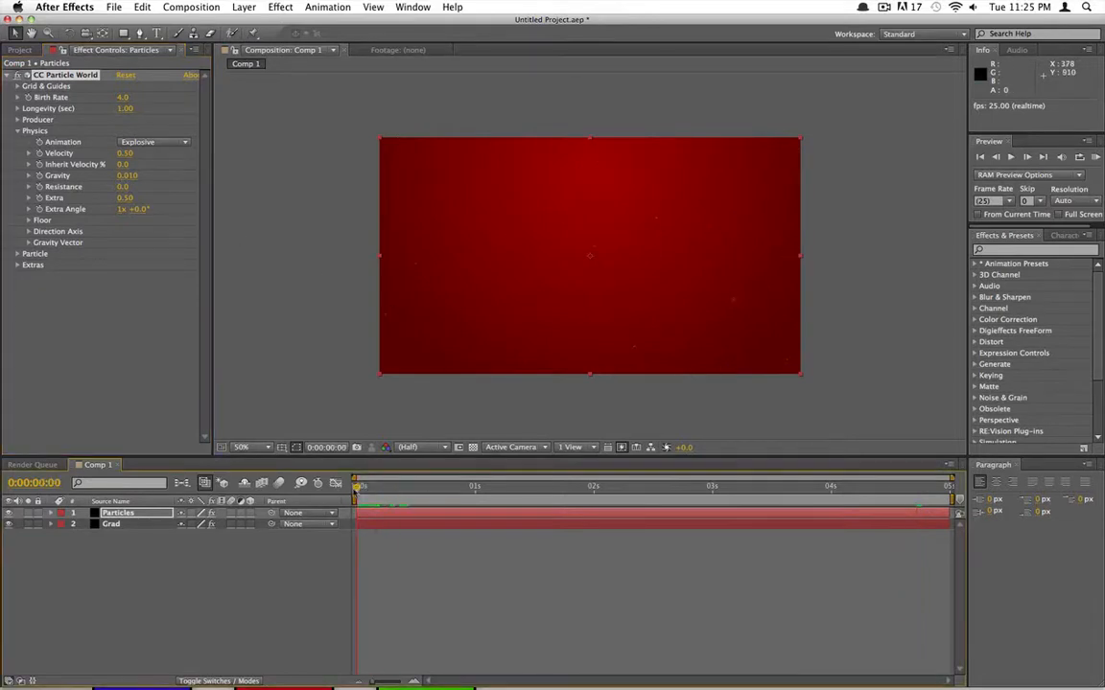
key("space")
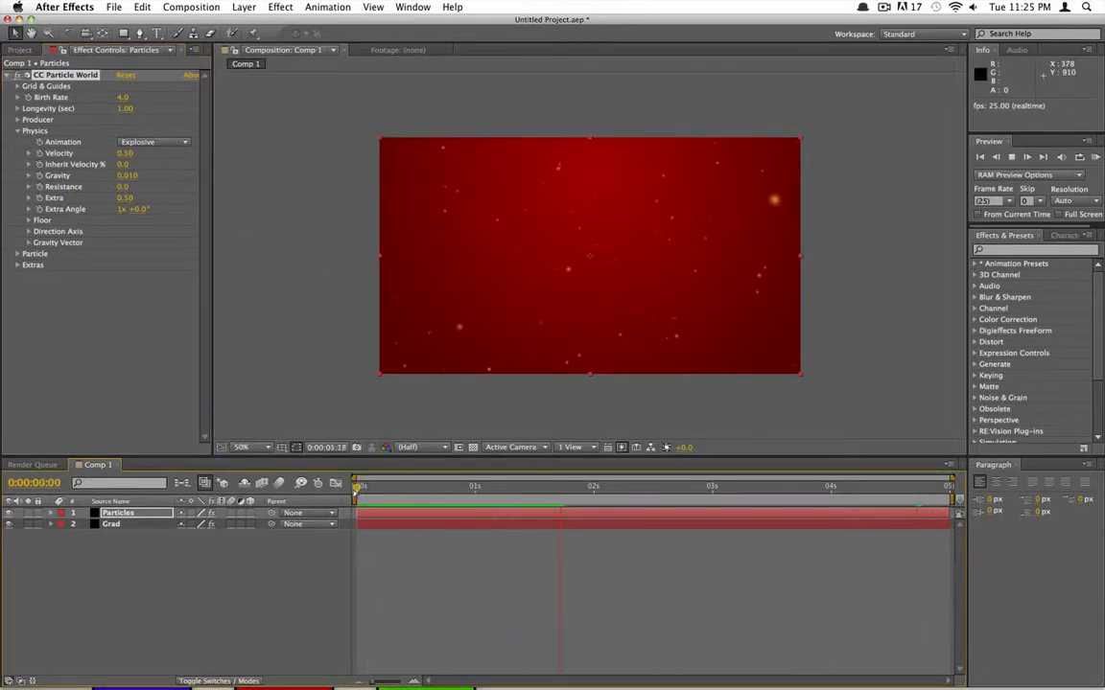
Set CC Particle World's gravity to -0.030 and preview the particles from the start of the composition
left_click_drag(125, 175, 116, 175)
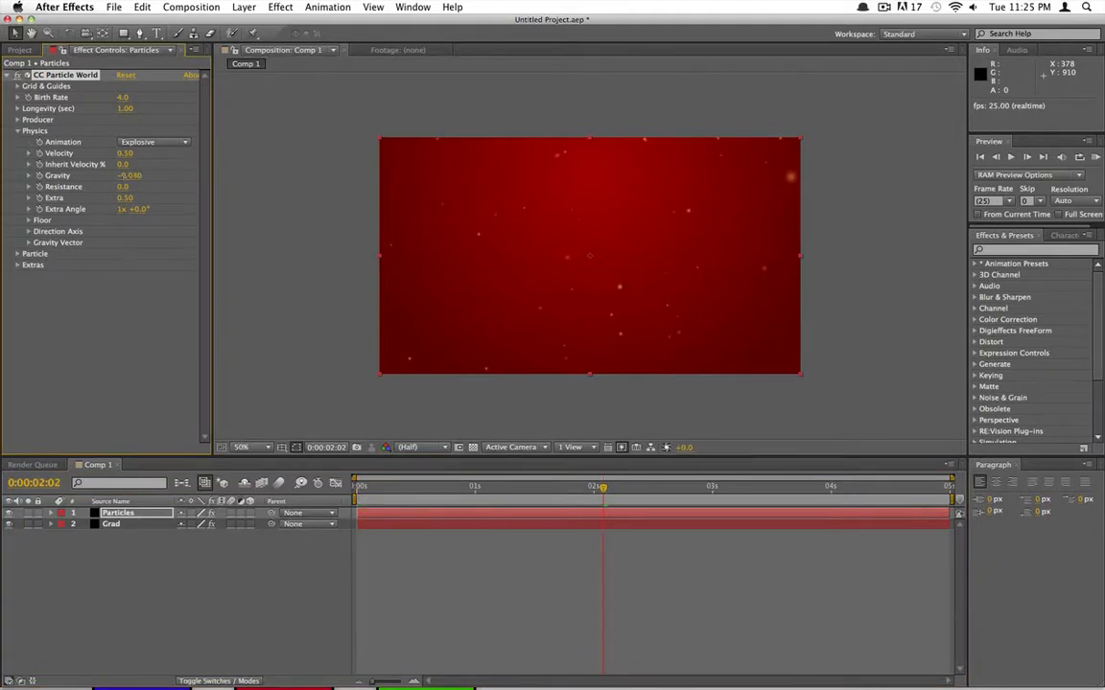
key("KP_0")
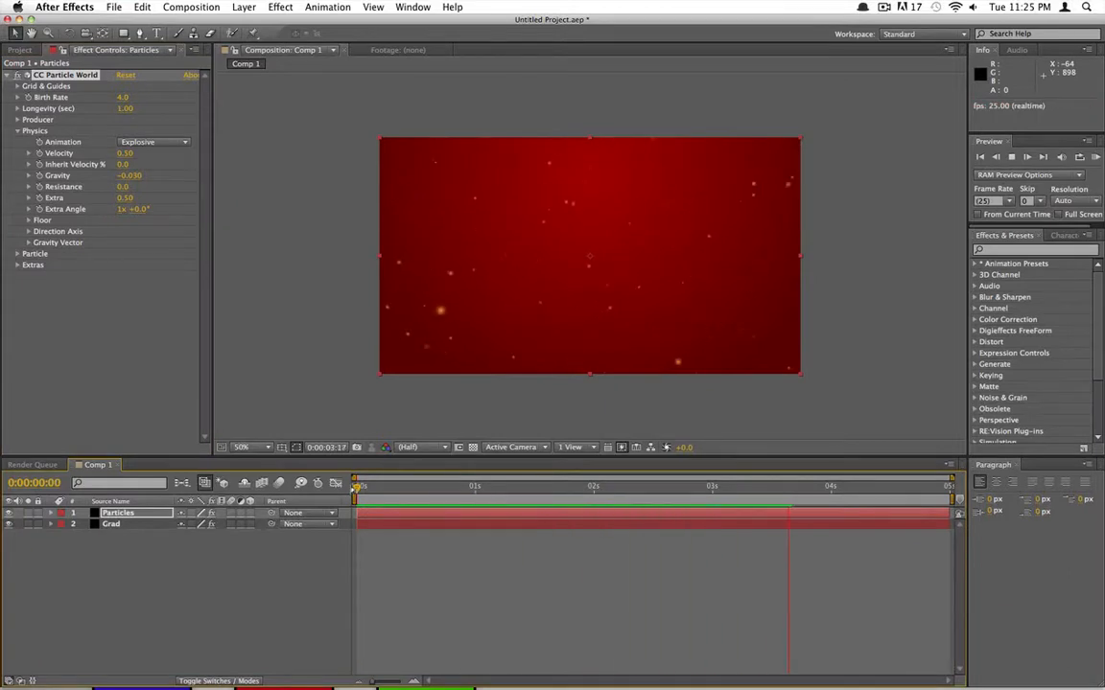
key("space")
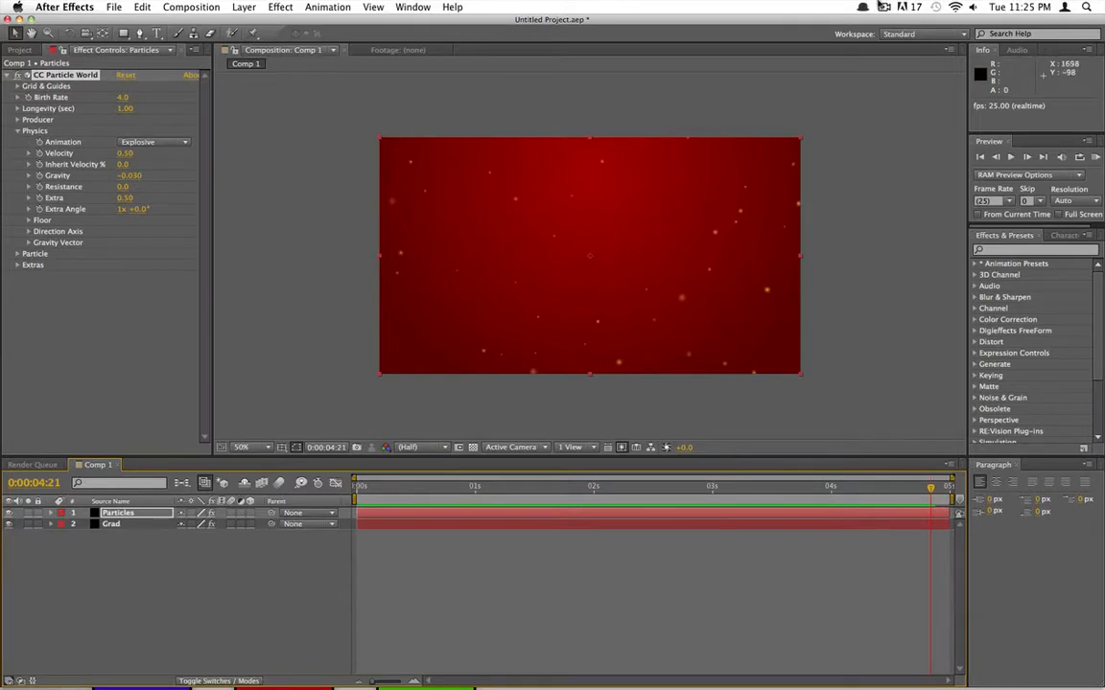
Deselect the Particles layer and return the current time to 0:00:00:00
left_click(883, 7)
left_click(745, 107)
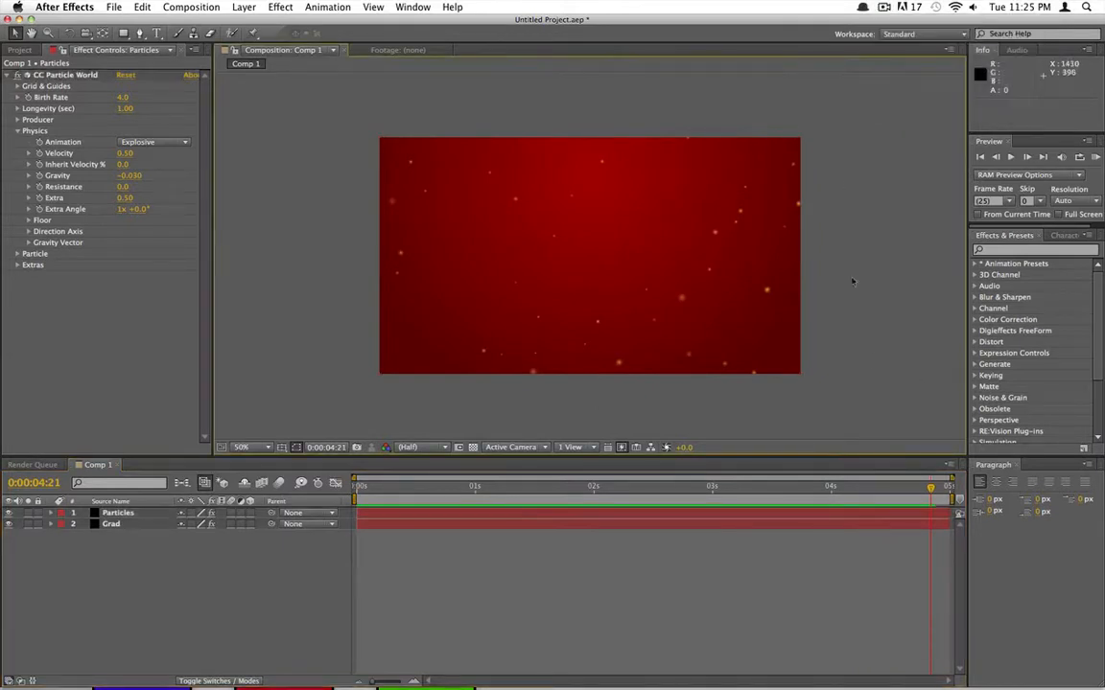
left_click_drag(933, 489, 506, 549)
left_click_drag(476, 546, 351, 467)
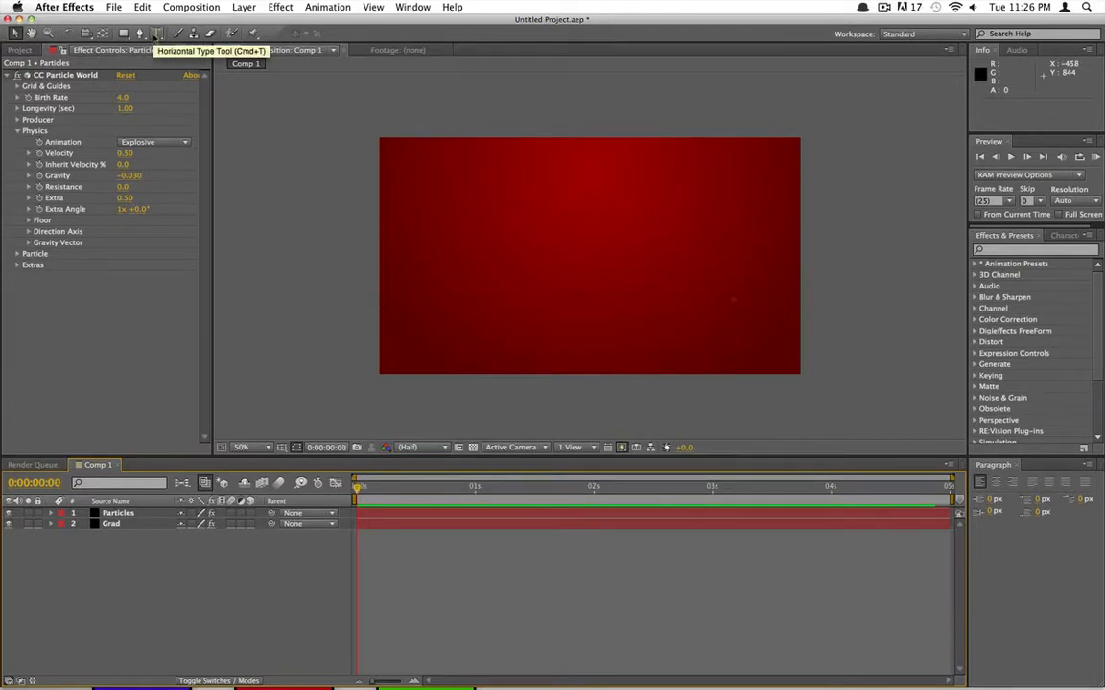
Create a white 120 px Krungthep text layer reading "AstroGnome" near the upper edge of the composition
left_click(156, 33)
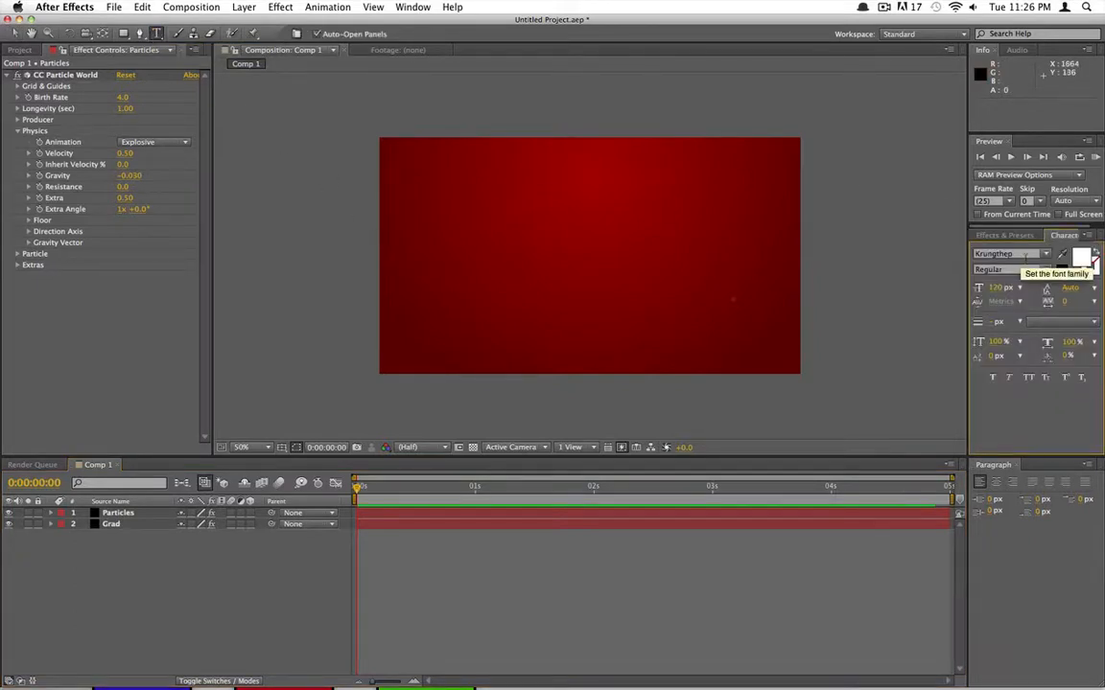
left_click(1007, 254)
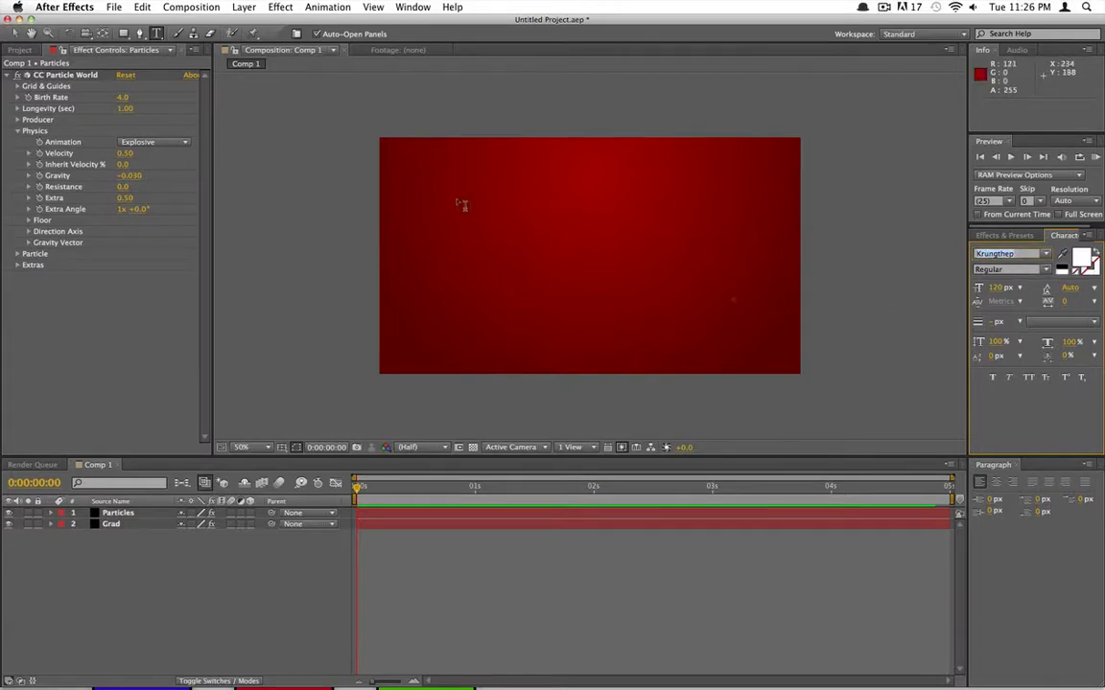
left_click(431, 183)
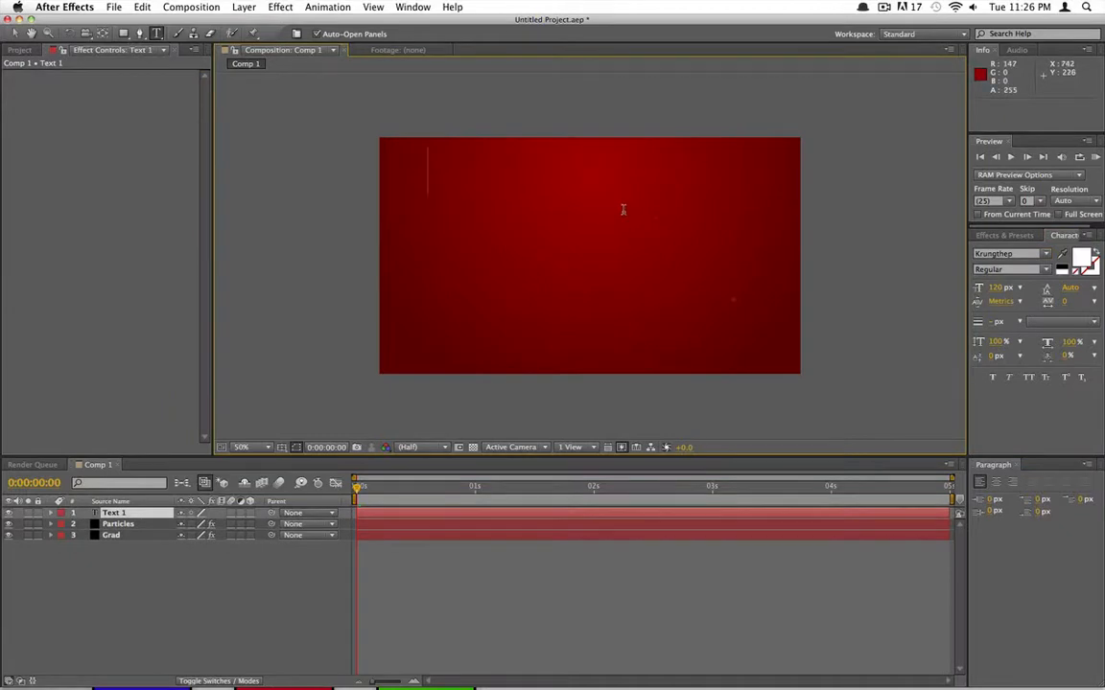
type("Astr")
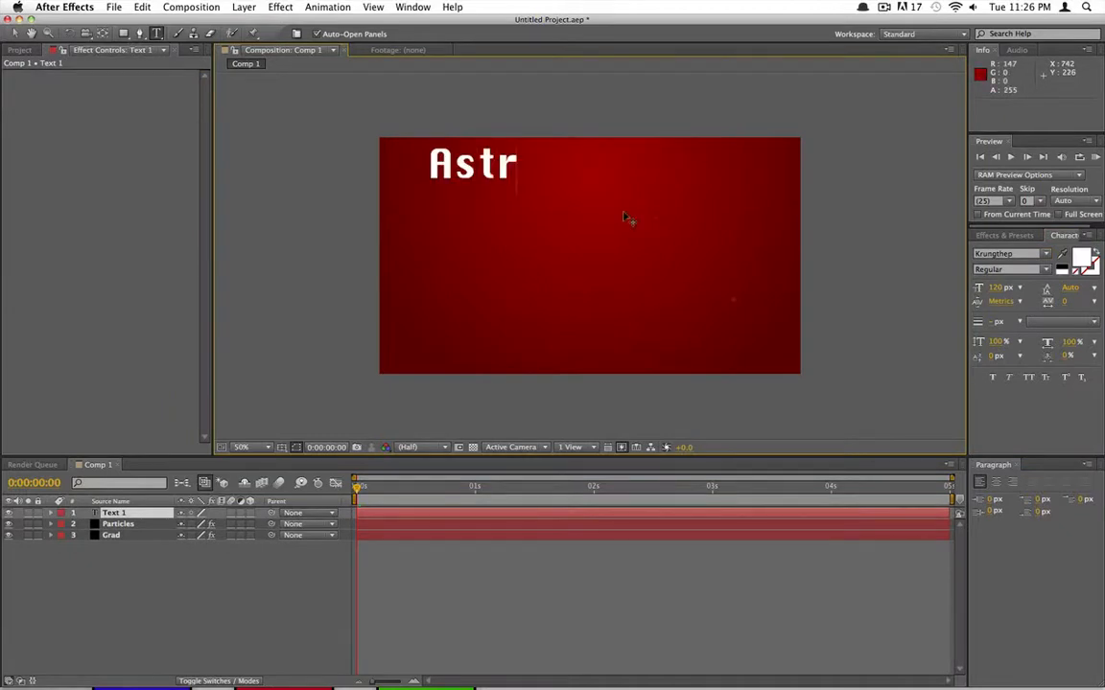
type("oGnome")
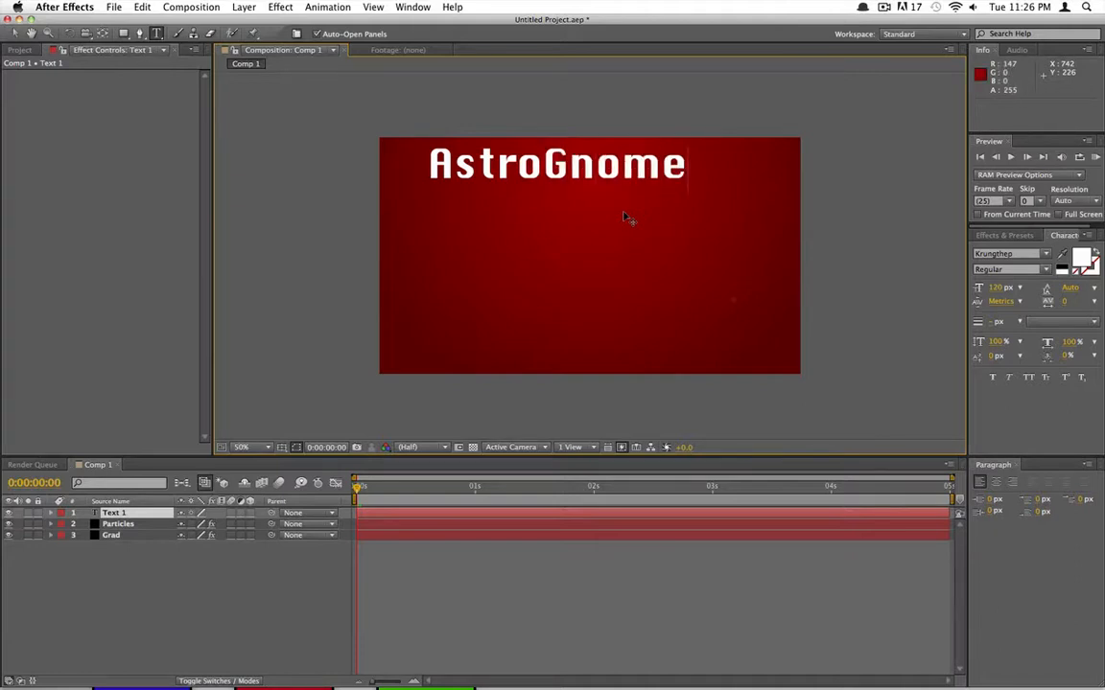
left_click(399, 599)
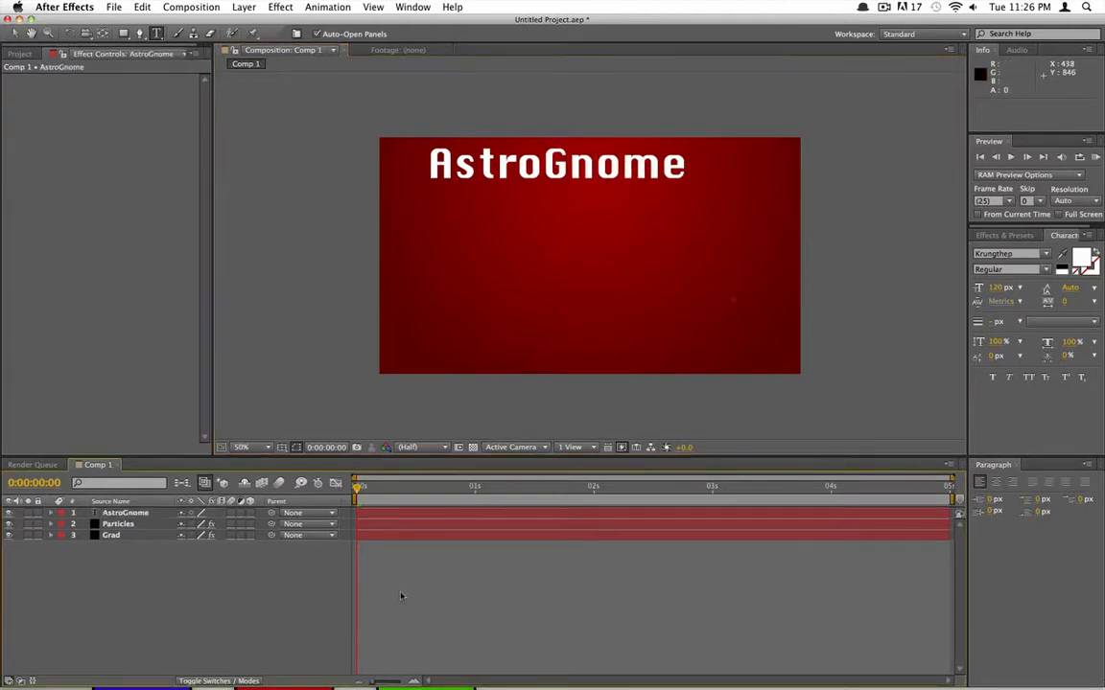
Add a separate text layer reading "Tutorials" directly below the AstroGnome text
left_click(419, 230)
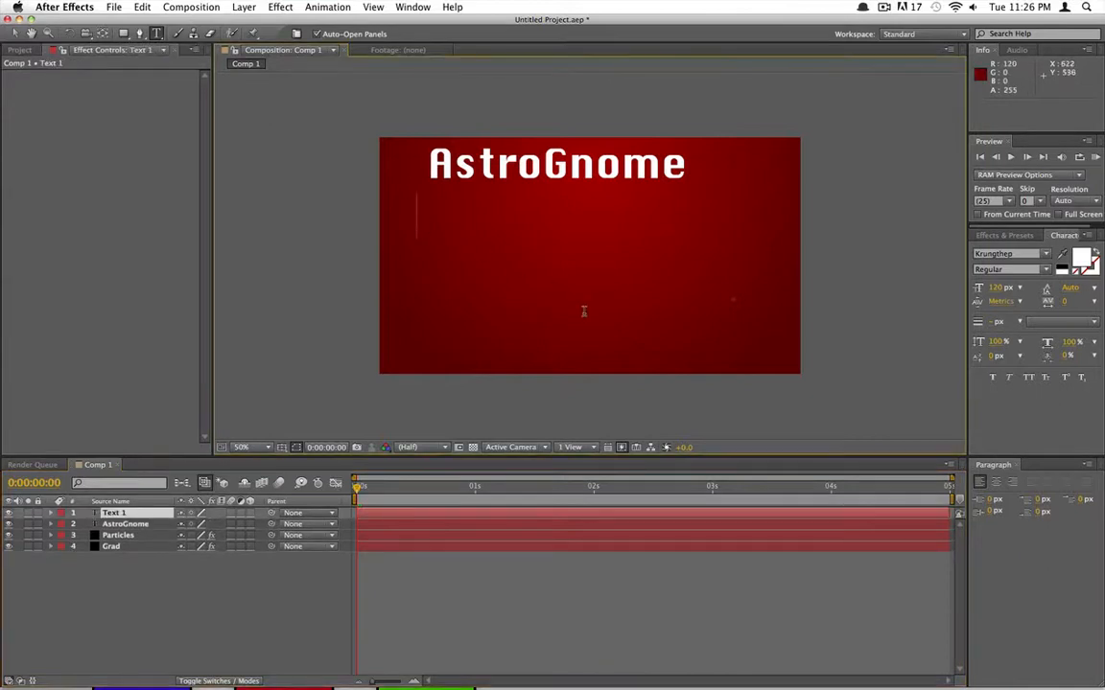
type("Tu")
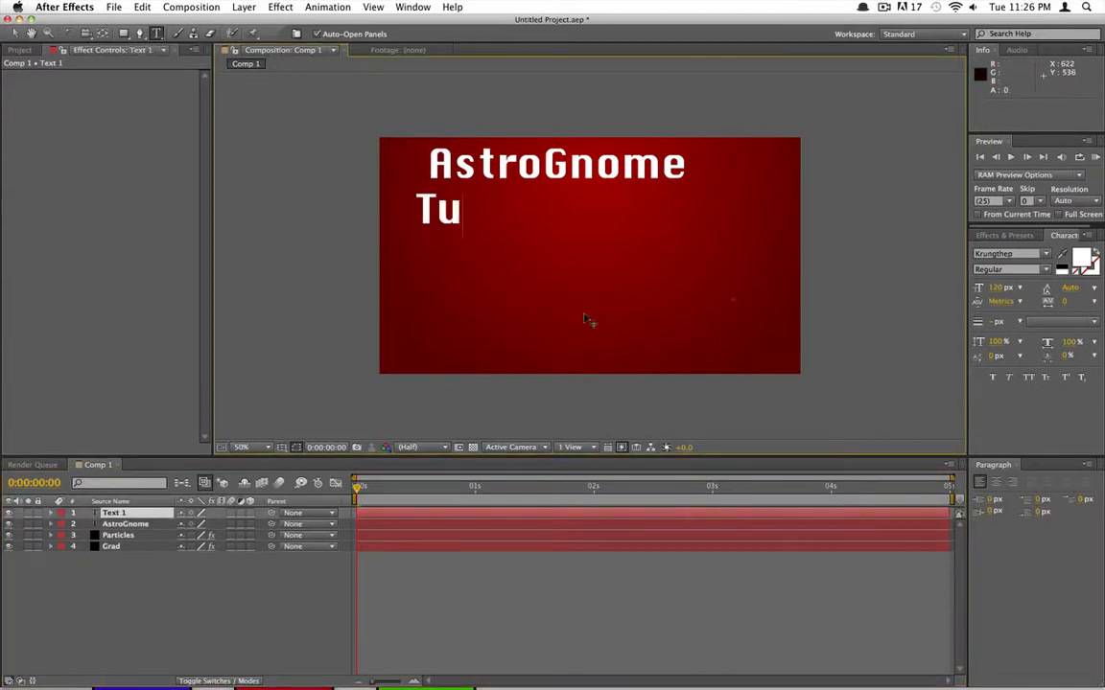
type("to")
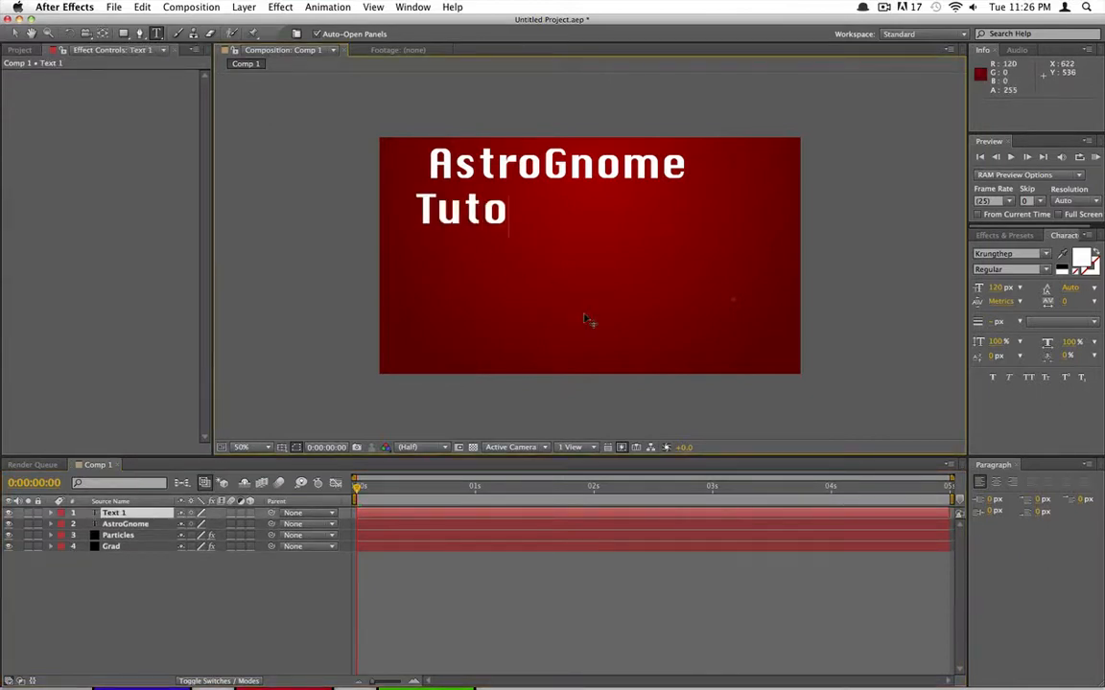
type("rials")
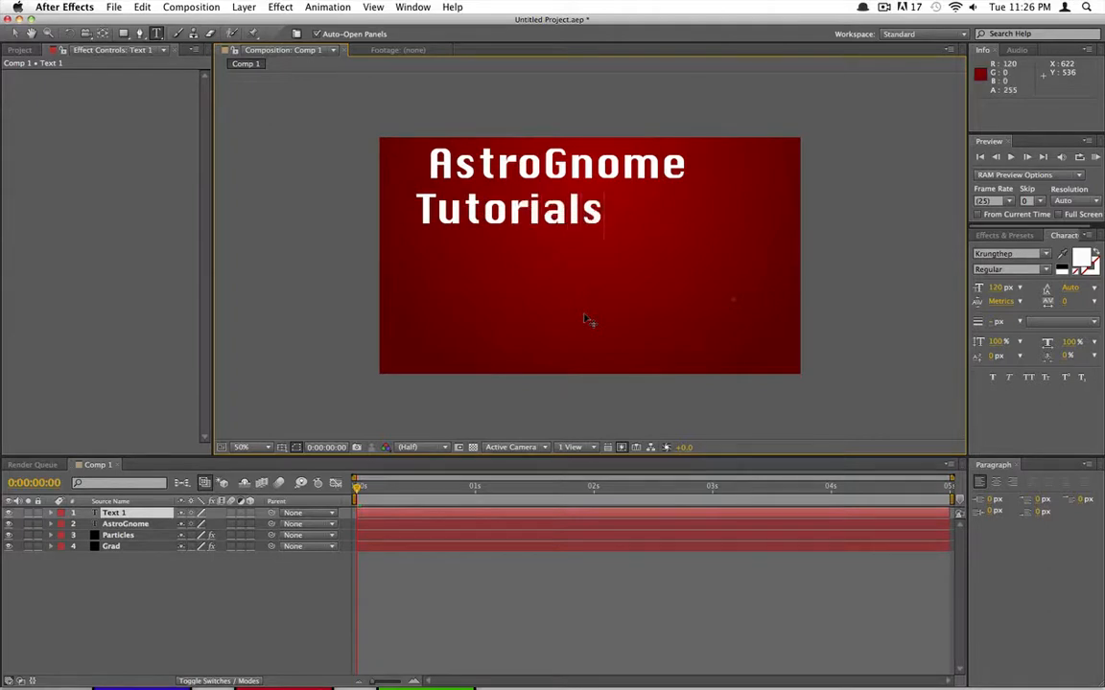
left_click(434, 588)
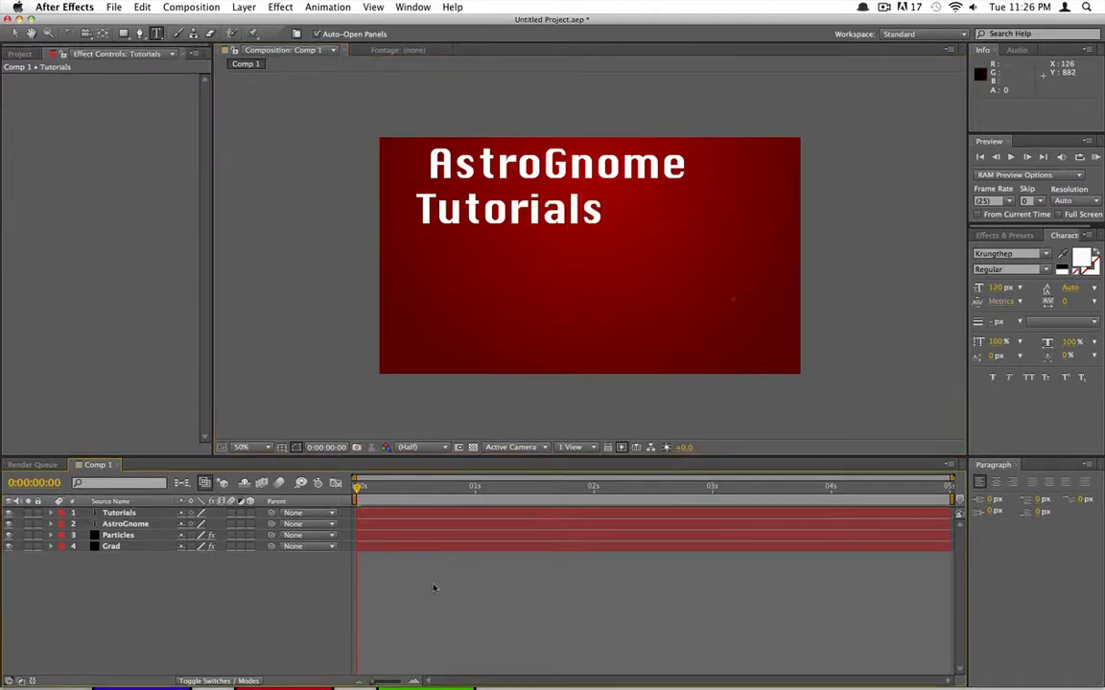
Add a third text layer reading "Presents:" below the Tutorials text, leaving a gap between them
left_click(420, 302)
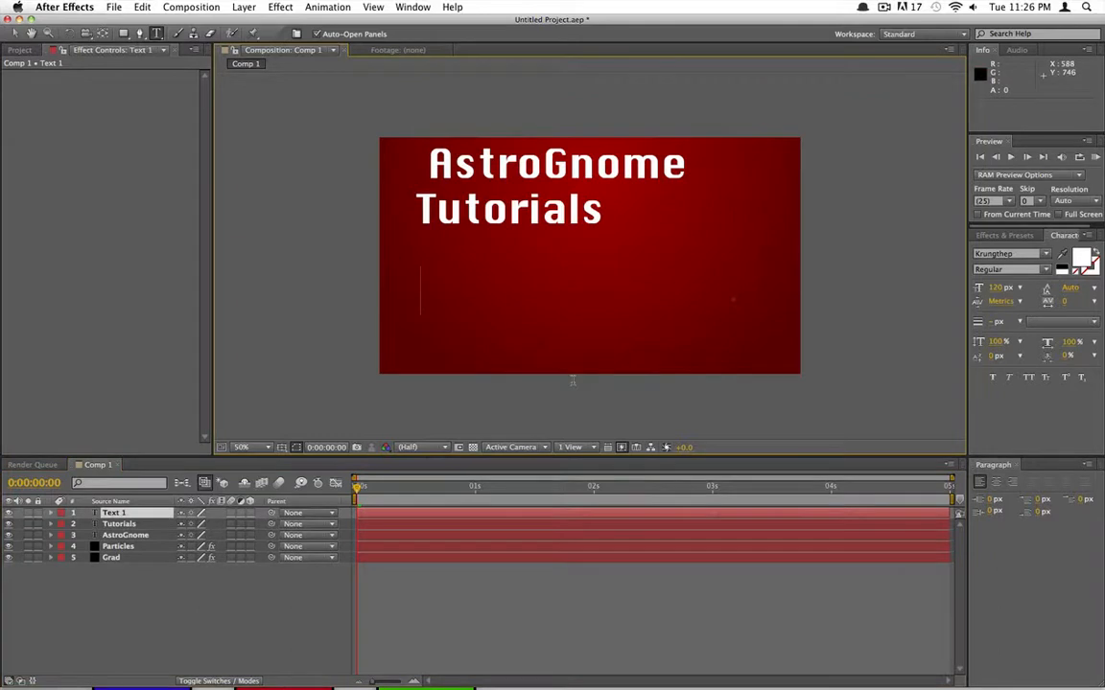
type("Presen")
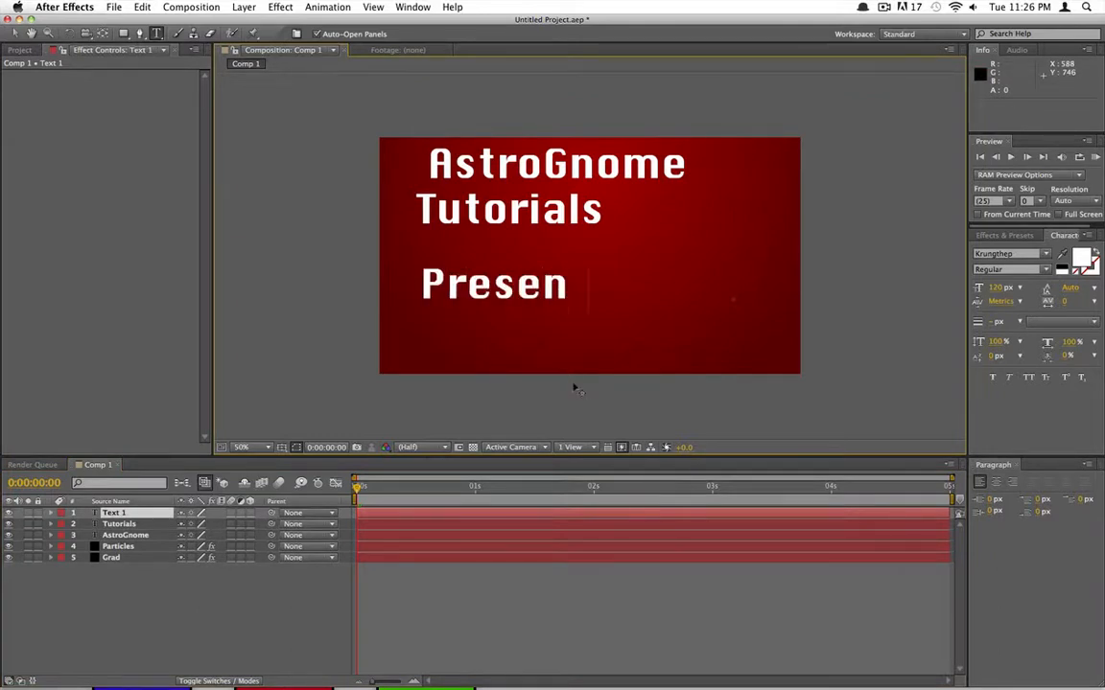
type("ts:")
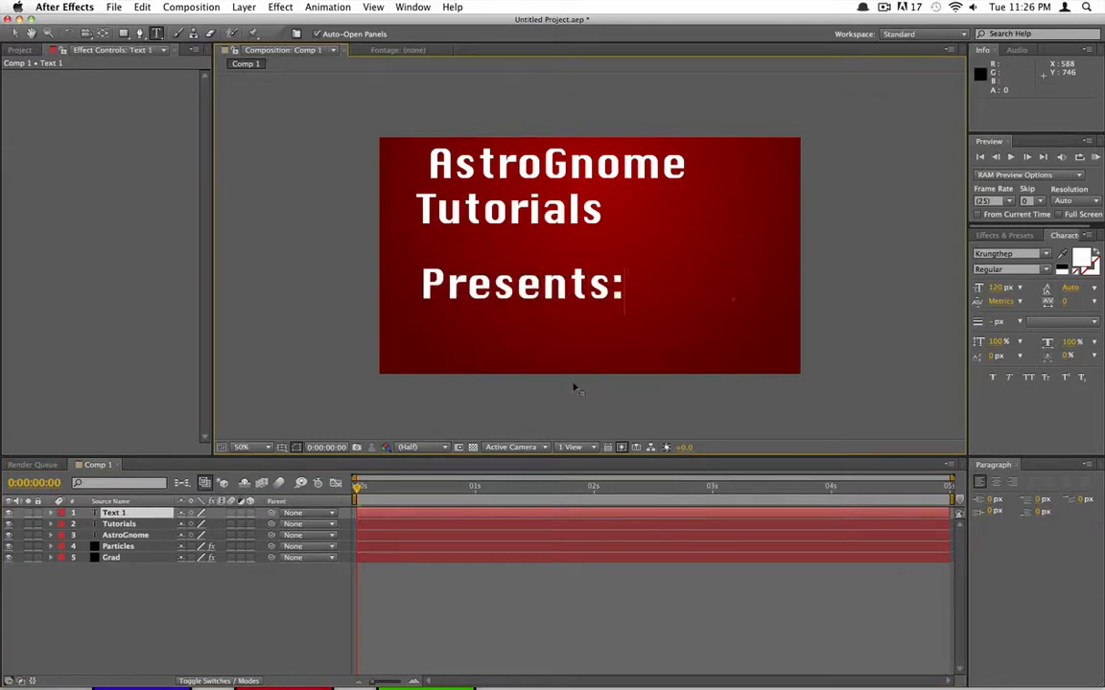
key("KP_Enter")
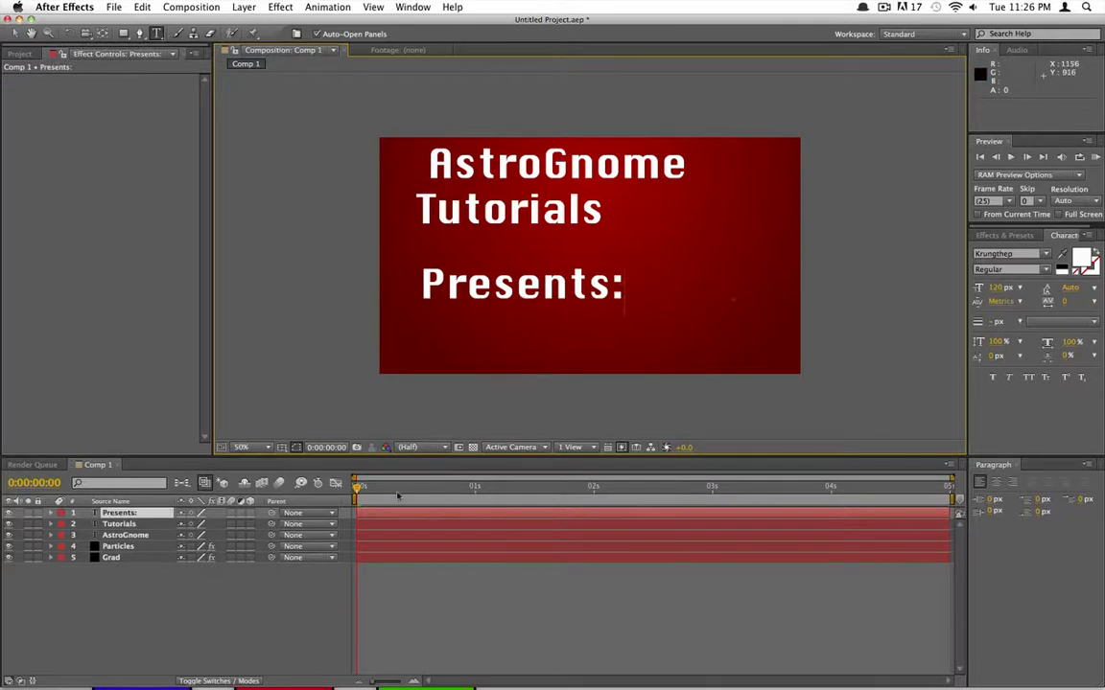
Scrub and preview the composition with its text layers, then return to 0:00:00:00
left_click_drag(359, 489, 677, 494)
key("space")
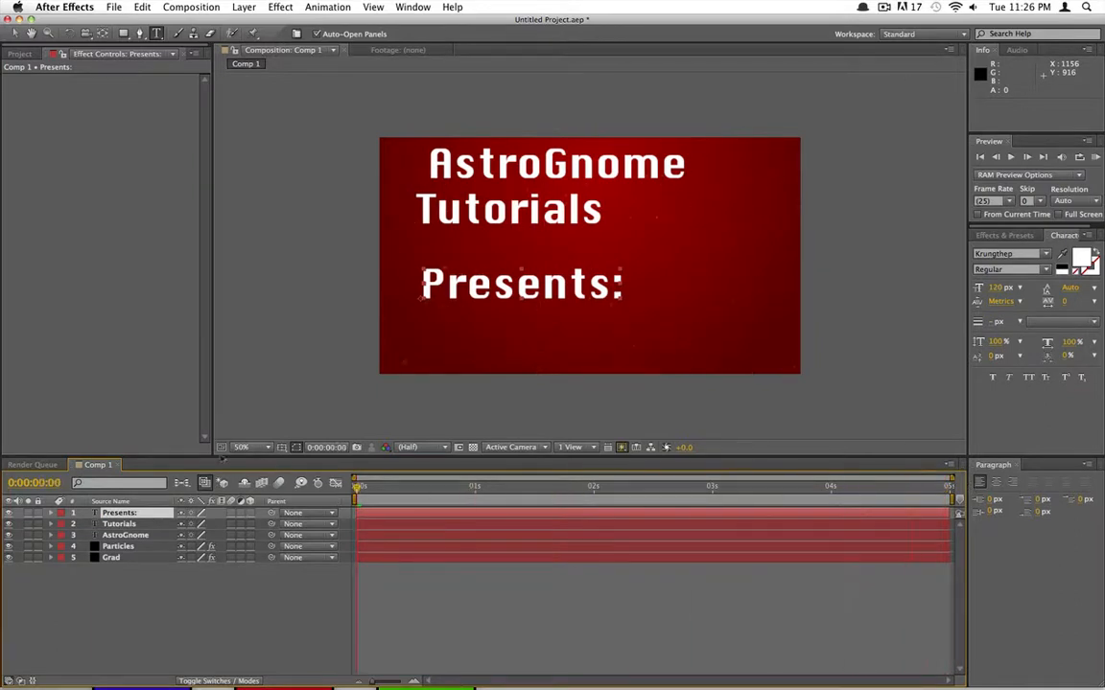
key("Home")
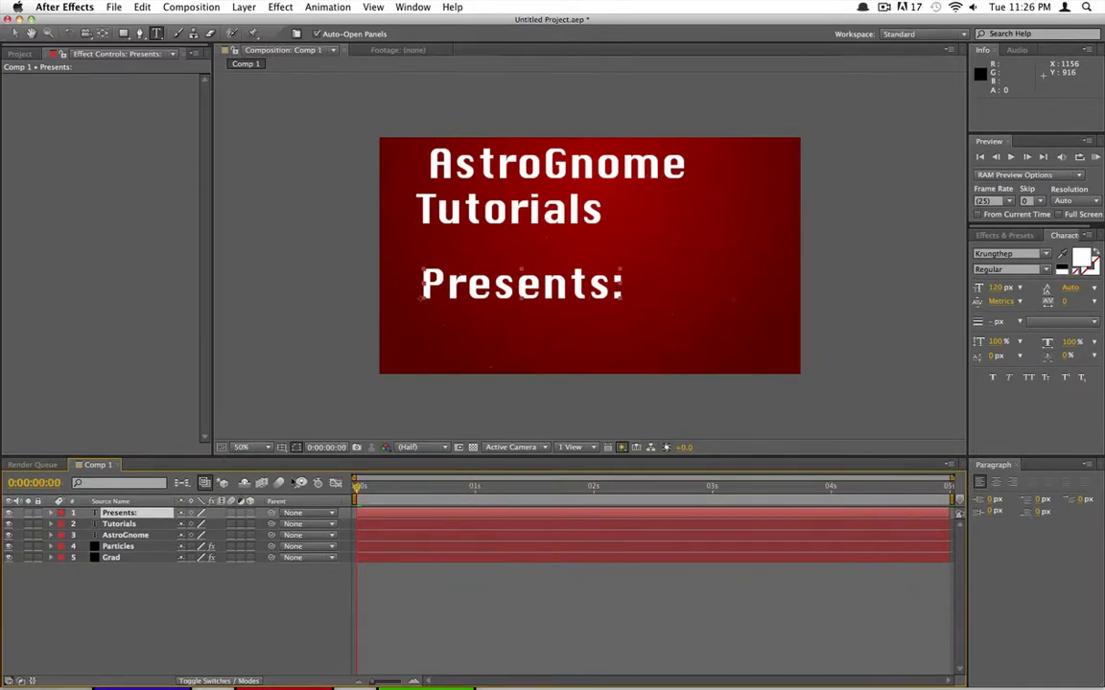